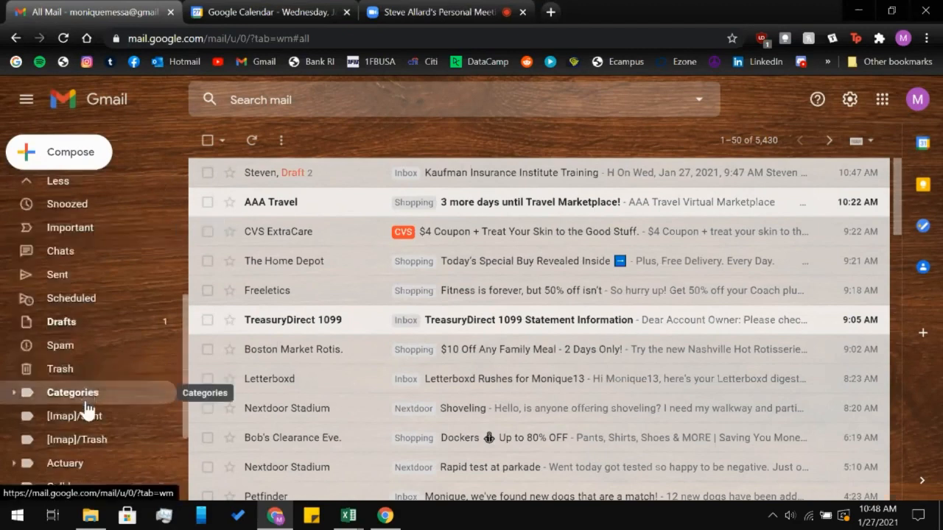
# Step: Check the Spam folder and open the newly received vlookup email in the inbox
pyautogui.click(75, 346)
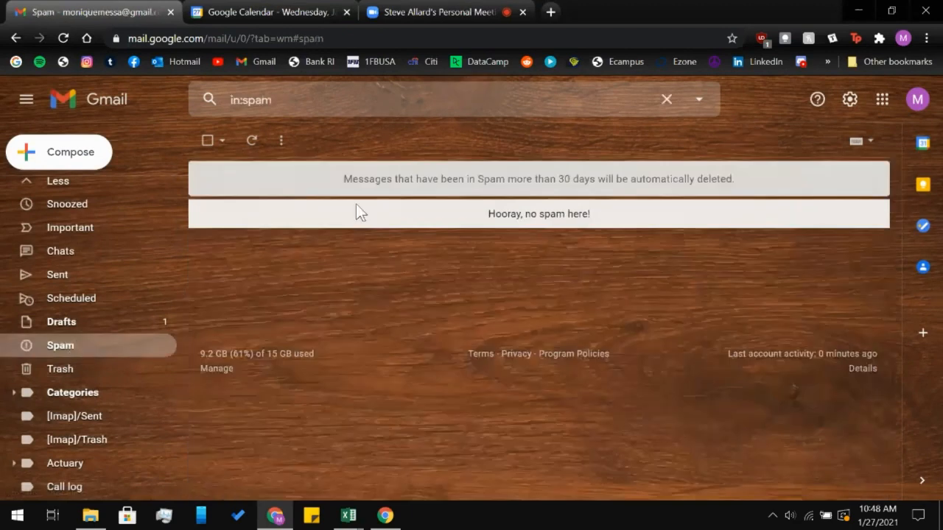
pyautogui.scroll(4, 147, 225)
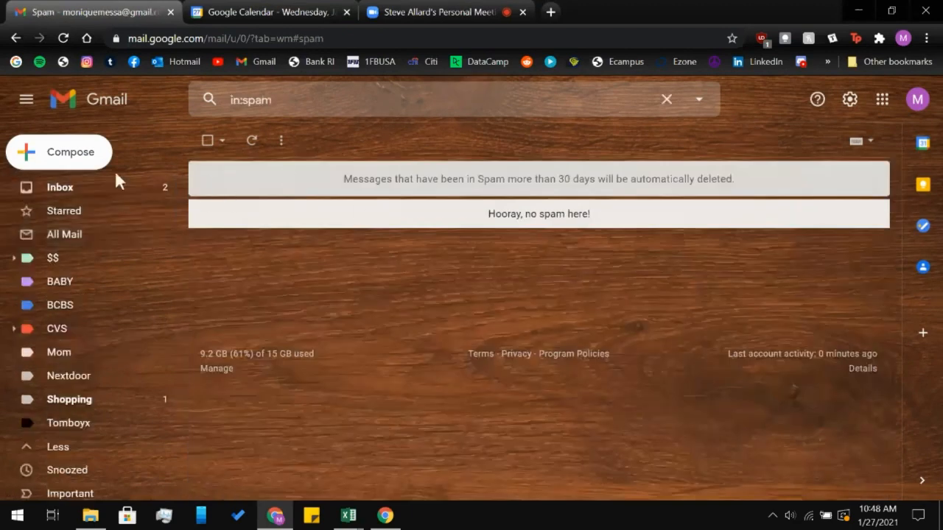
pyautogui.click(114, 190)
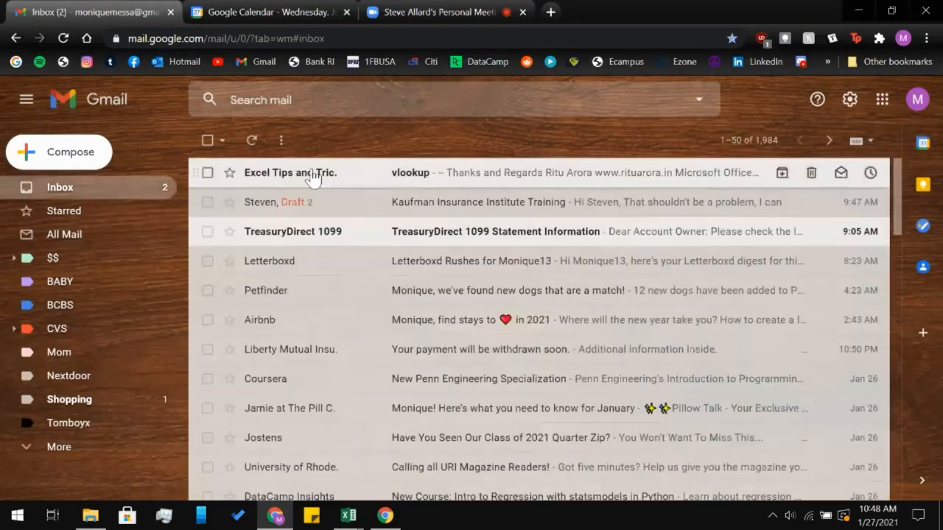
pyautogui.moveTo(312, 177)
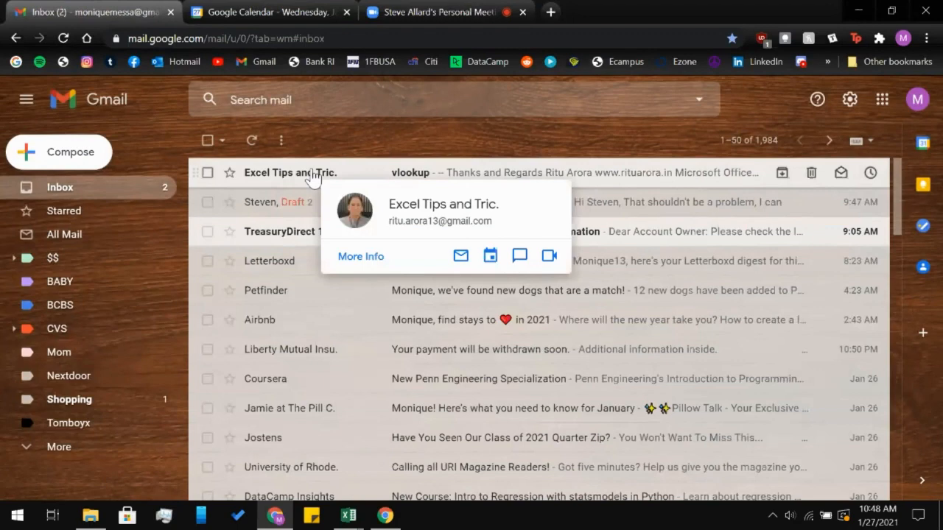
pyautogui.click(313, 177)
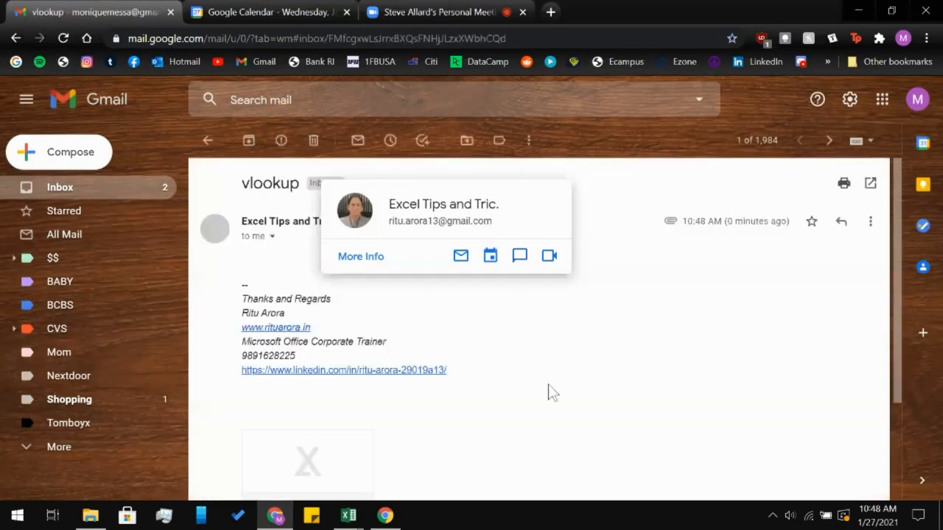
# Step: Download the email's vLookup -Match attachment into the Day 2 folder inside Microsoft Excel Specialist- 3 days on the Desktop
pyautogui.scroll(-3, 548, 384)
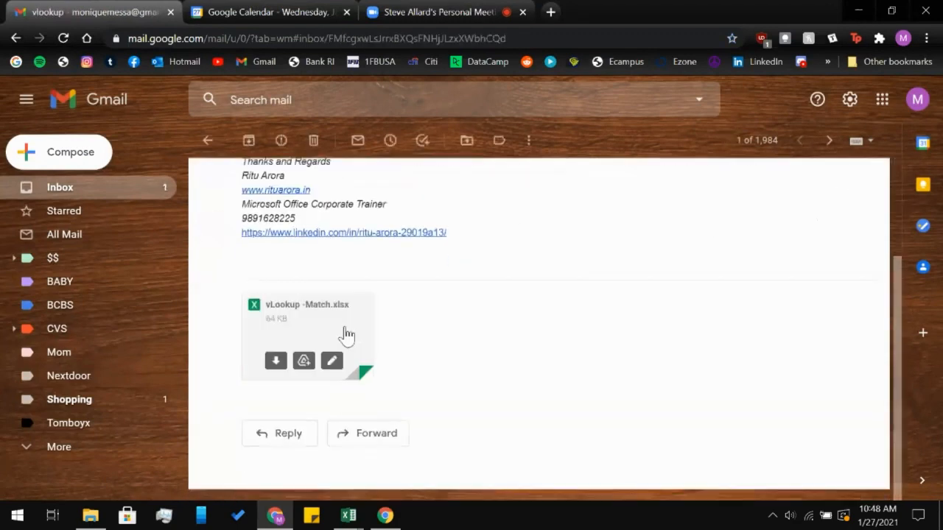
pyautogui.click(276, 361)
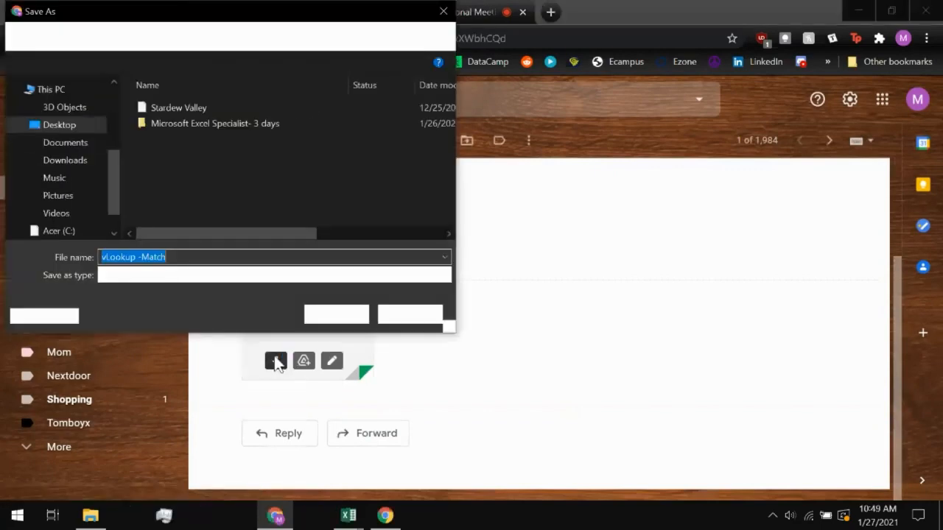
pyautogui.doubleClick(175, 124)
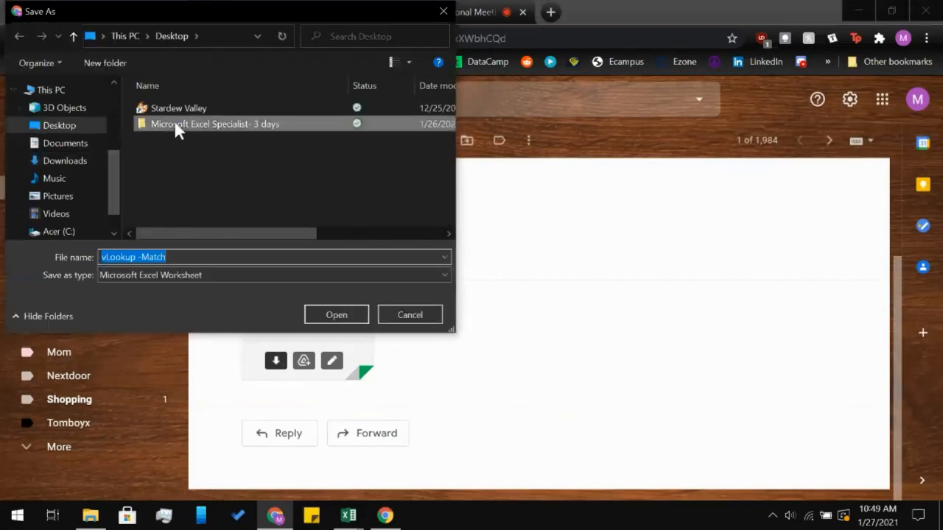
pyautogui.click(197, 111)
pyautogui.doubleClick(198, 110)
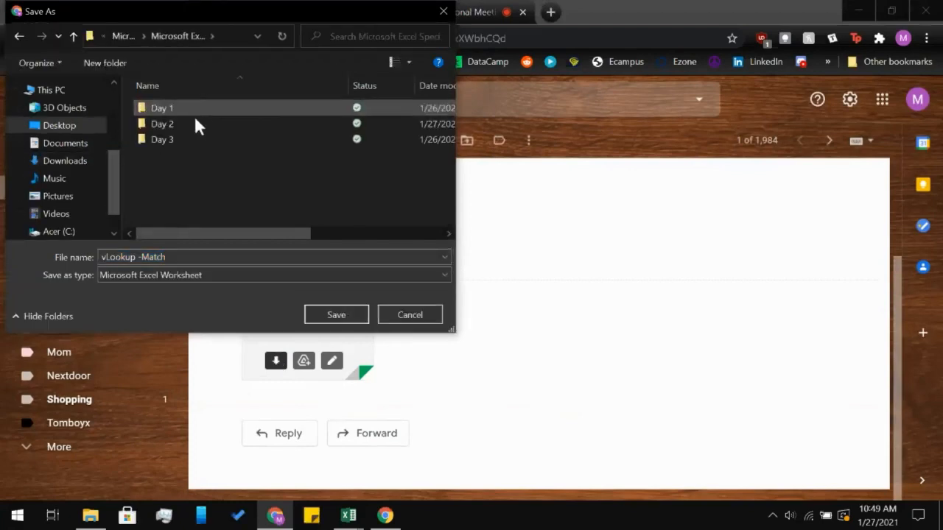
pyautogui.doubleClick(190, 120)
pyautogui.click(324, 314)
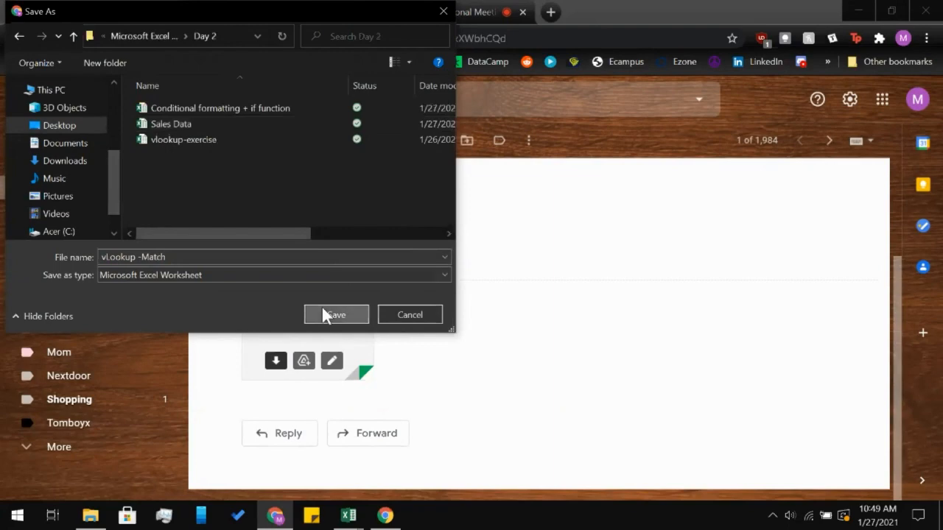
# Step: Switch to File Explorer, open the vLookup -Match workbook from the Day 2 folder in Excel and enable editing
pyautogui.click(99, 517)
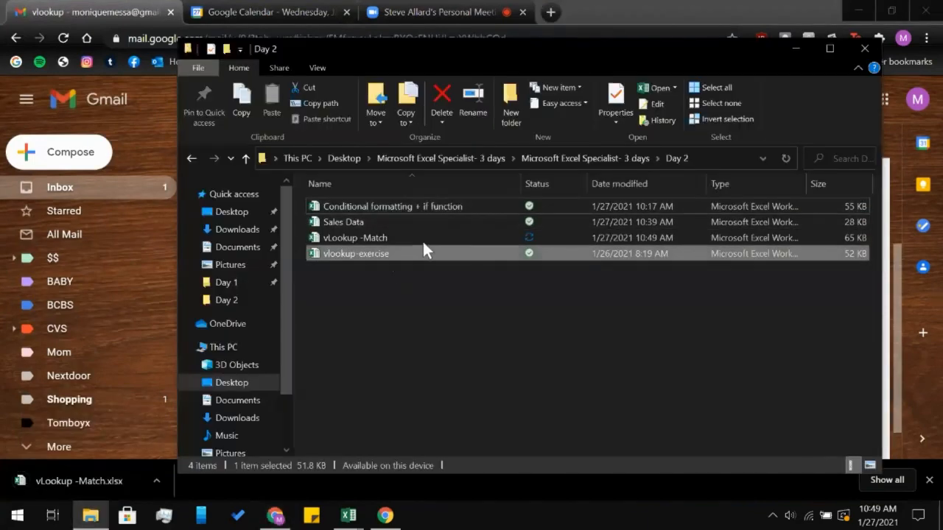
pyautogui.click(426, 238)
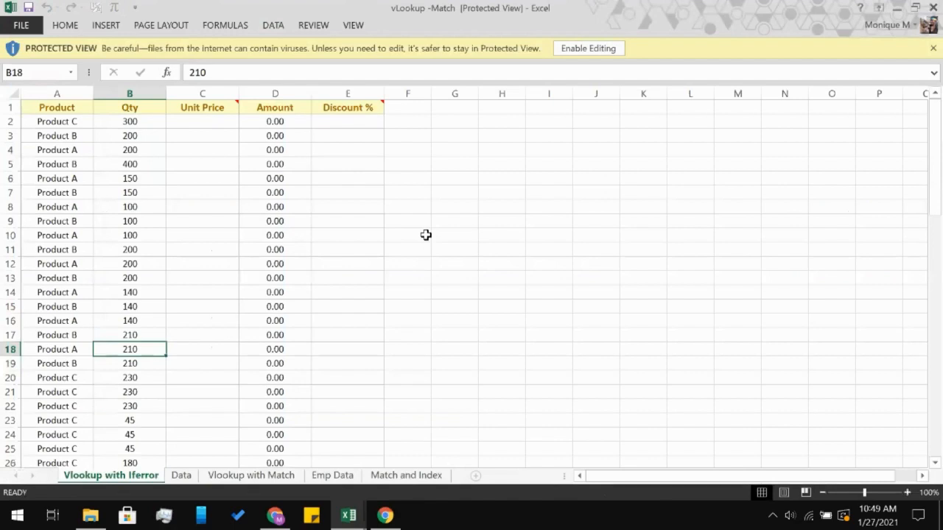
pyautogui.click(575, 48)
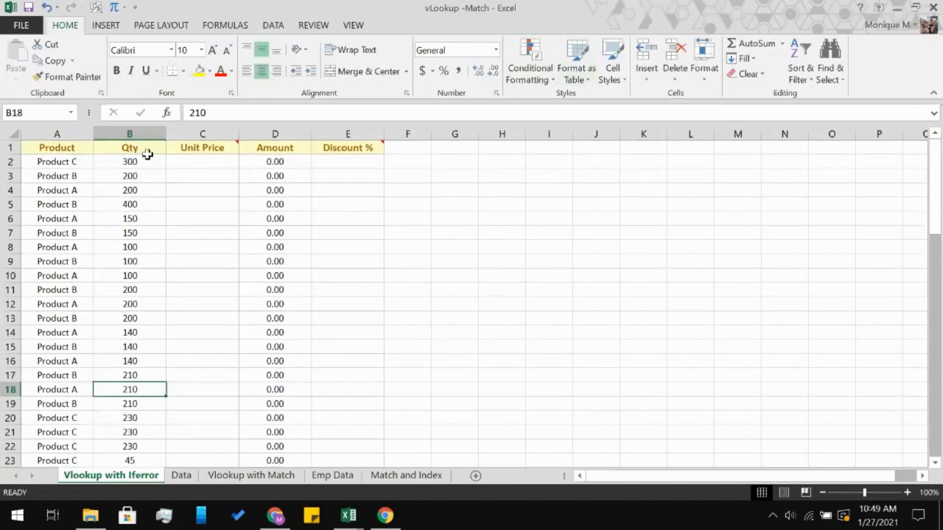
# Step: Look over the product rows on the Vlookup with Iferror sheet and the lookup table on the Data sheet
pyautogui.scroll(-7, 392, 334)
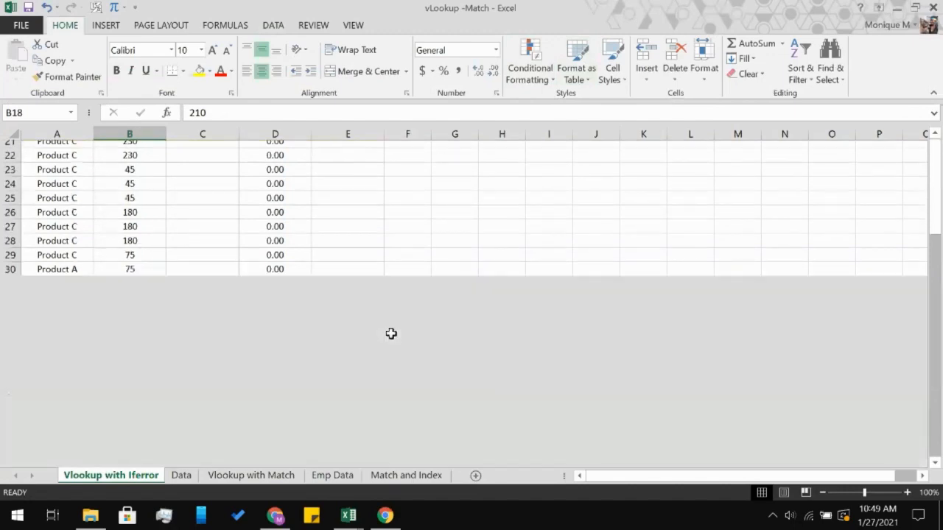
pyautogui.scroll(-12, 391, 334)
pyautogui.scroll(19, 391, 333)
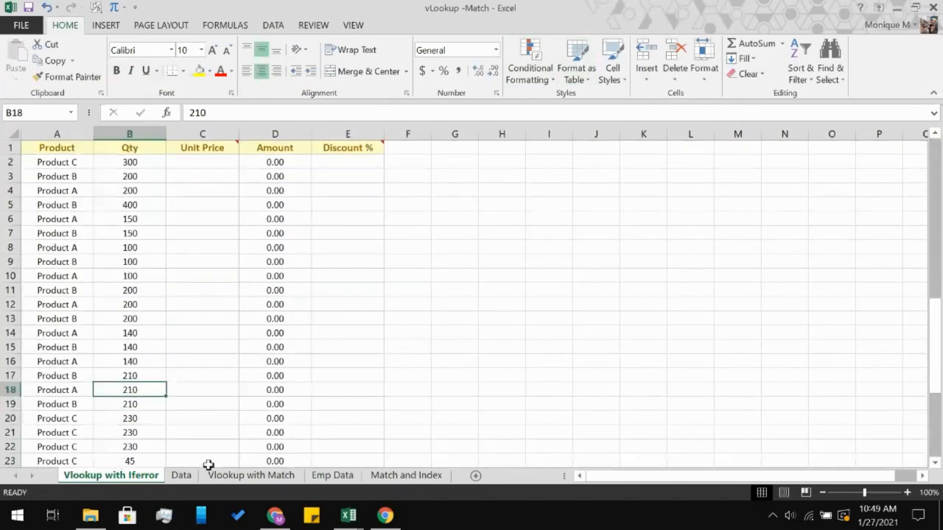
pyautogui.click(186, 479)
pyautogui.click(209, 342)
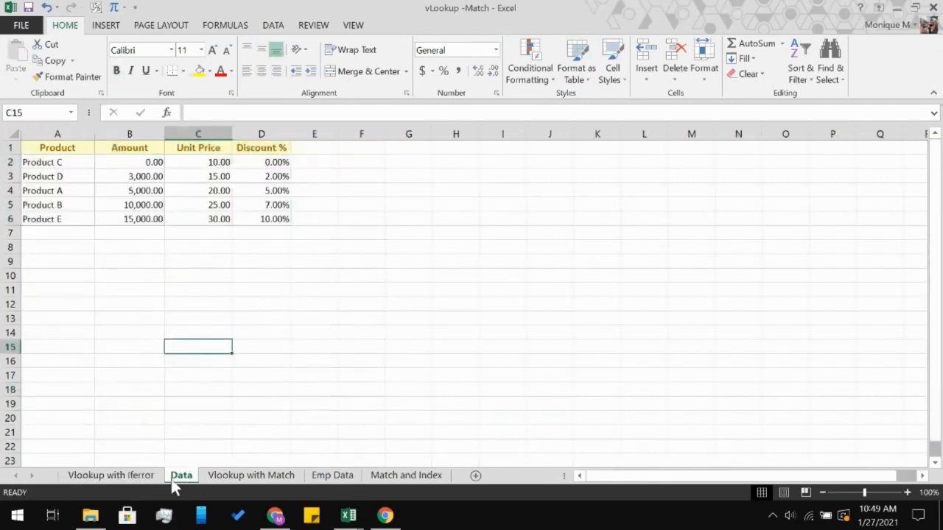
pyautogui.click(112, 477)
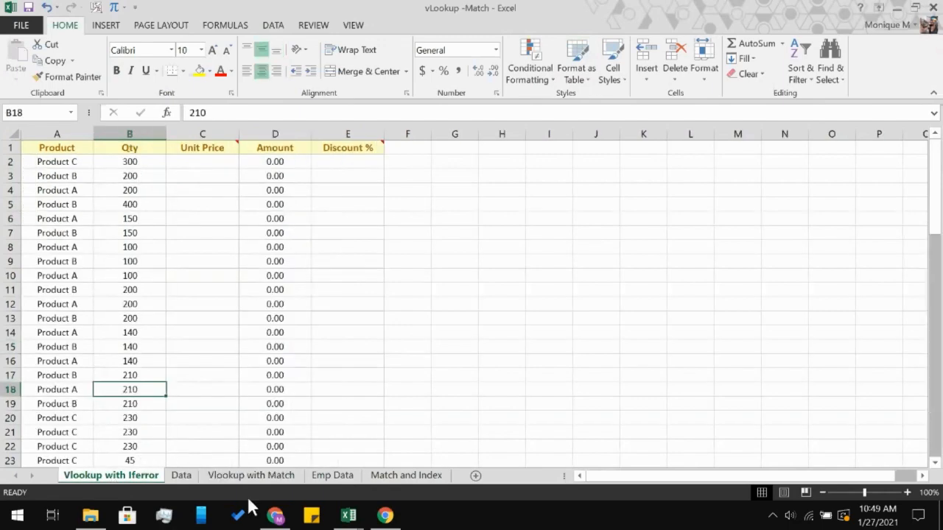
# Step: Switch to the open vlookup-exercise workbook with the Employee Information System form
pyautogui.moveTo(348, 516)
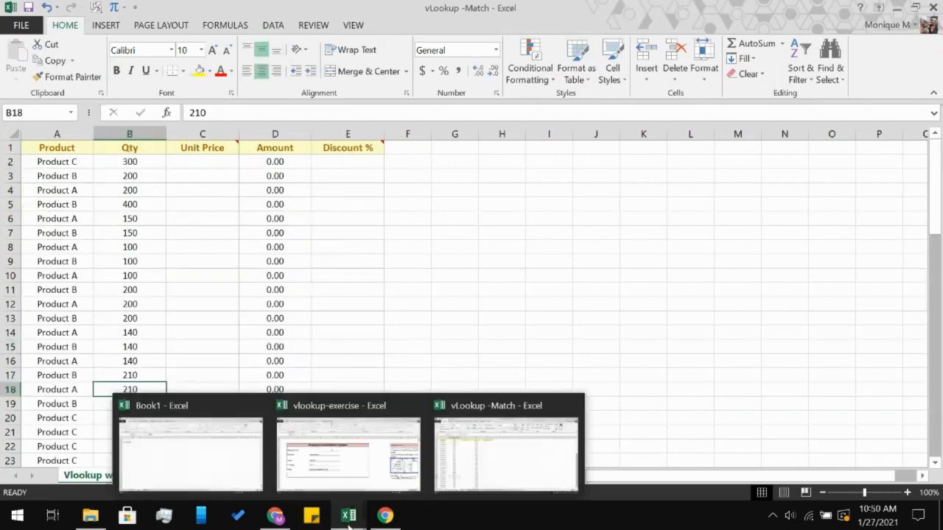
pyautogui.click(378, 482)
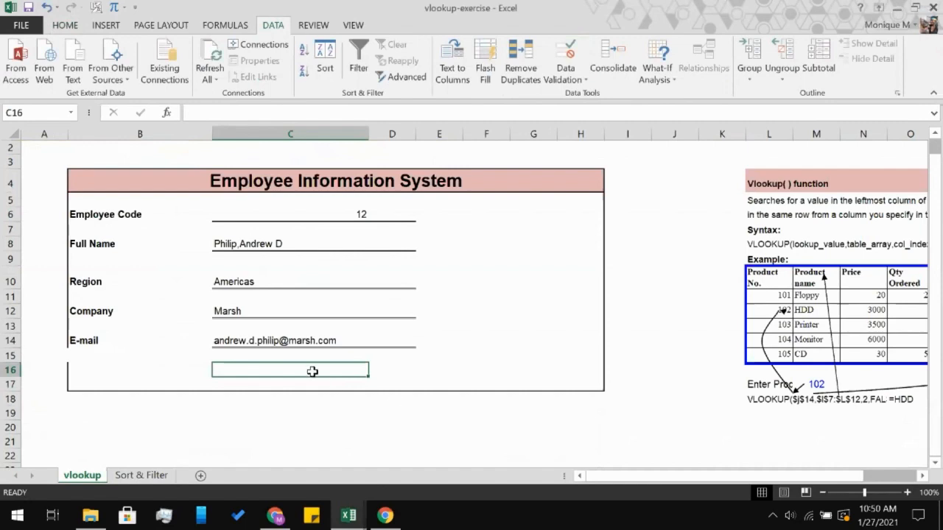
pyautogui.click(171, 240)
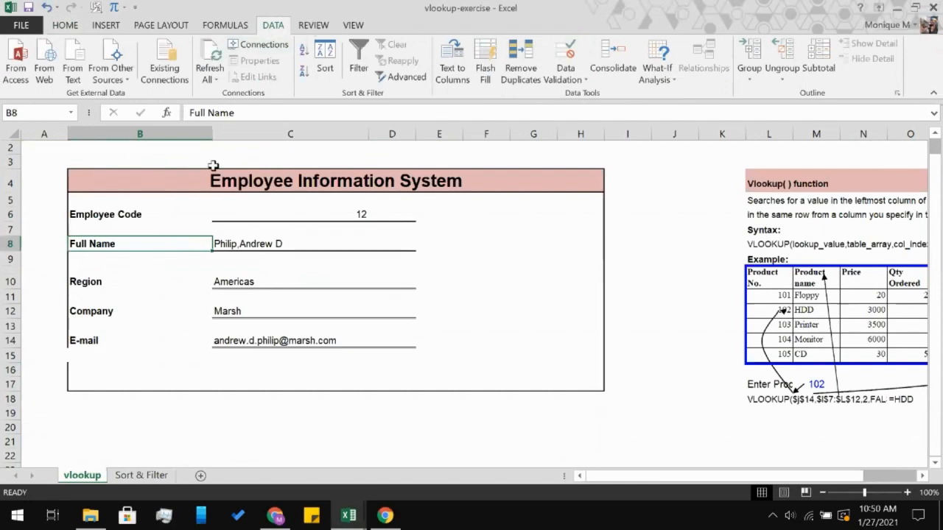
# Step: Review the data validation settings of the Employee Code cell C6 without changing them
pyautogui.click(368, 212)
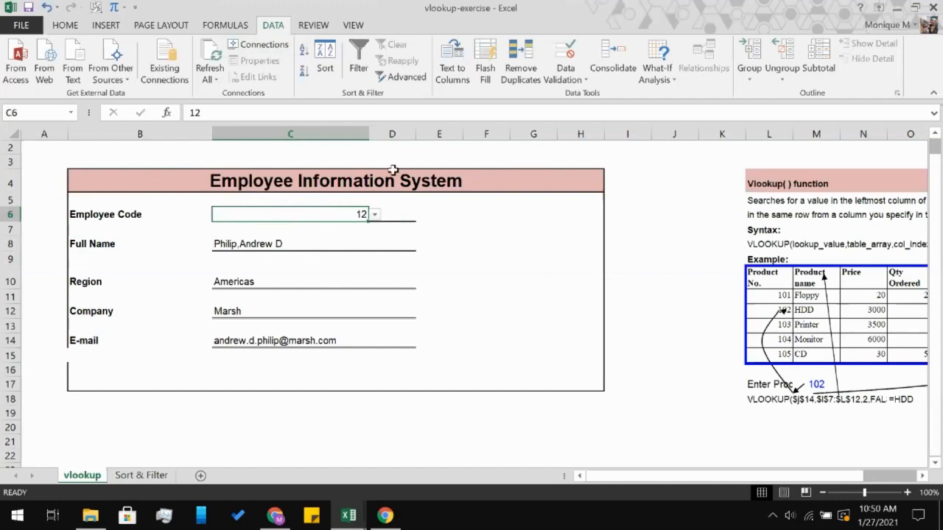
pyautogui.click(579, 76)
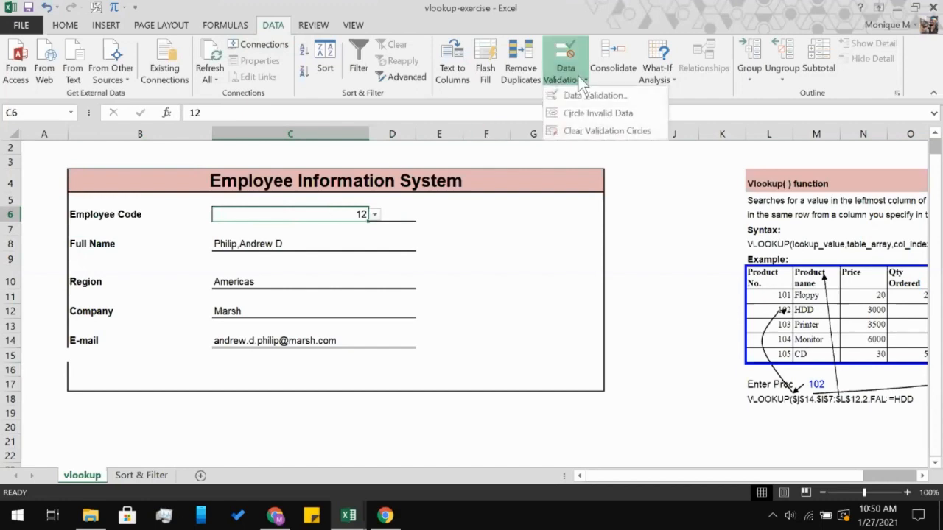
pyautogui.click(578, 76)
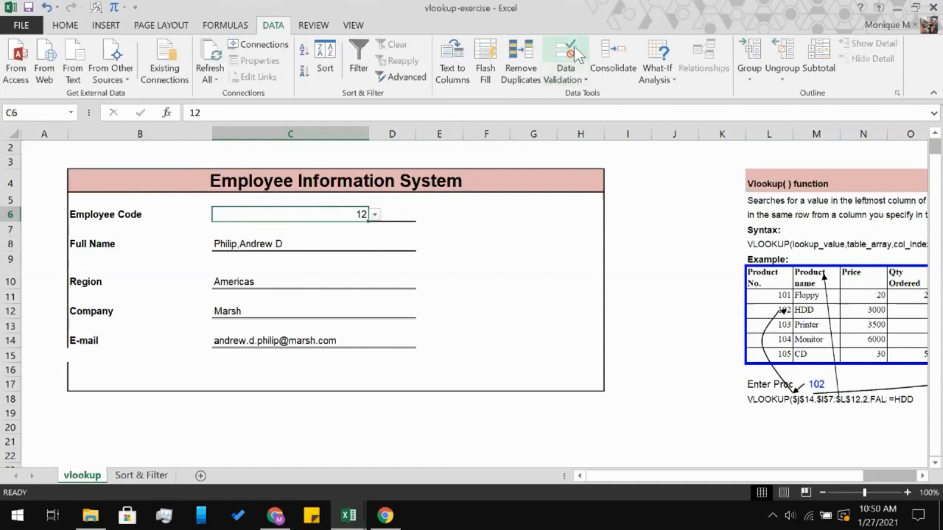
pyautogui.click(574, 46)
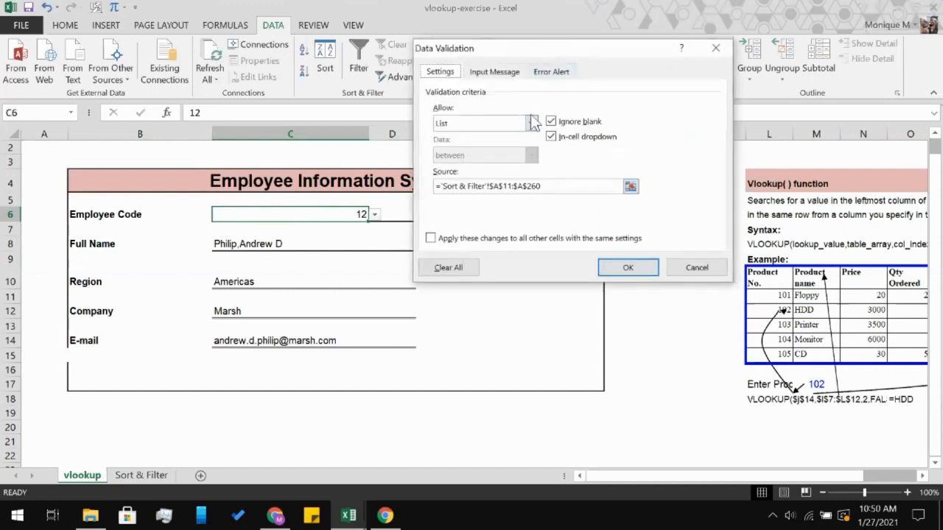
pyautogui.click(531, 125)
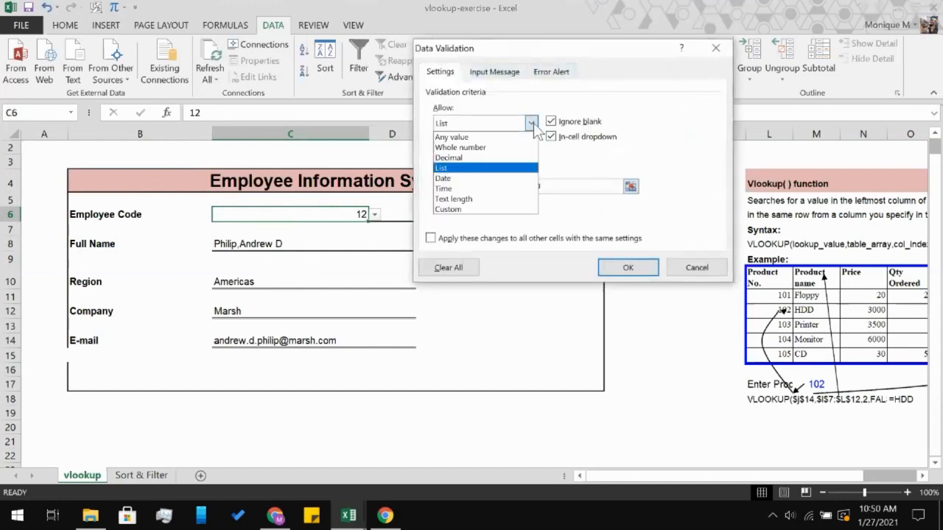
pyautogui.click(534, 129)
pyautogui.click(715, 48)
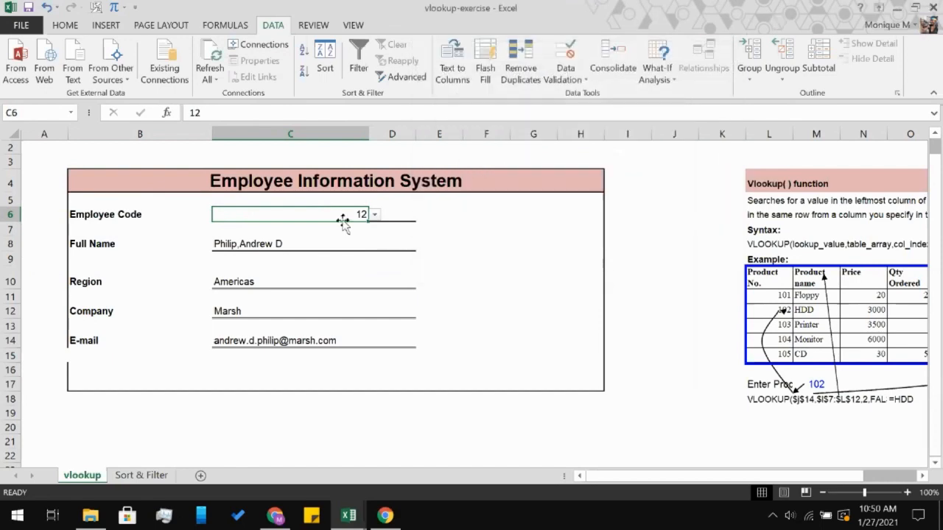
# Step: Protect the vlookup sheet, entering and confirming the sheet protection password
pyautogui.click(314, 26)
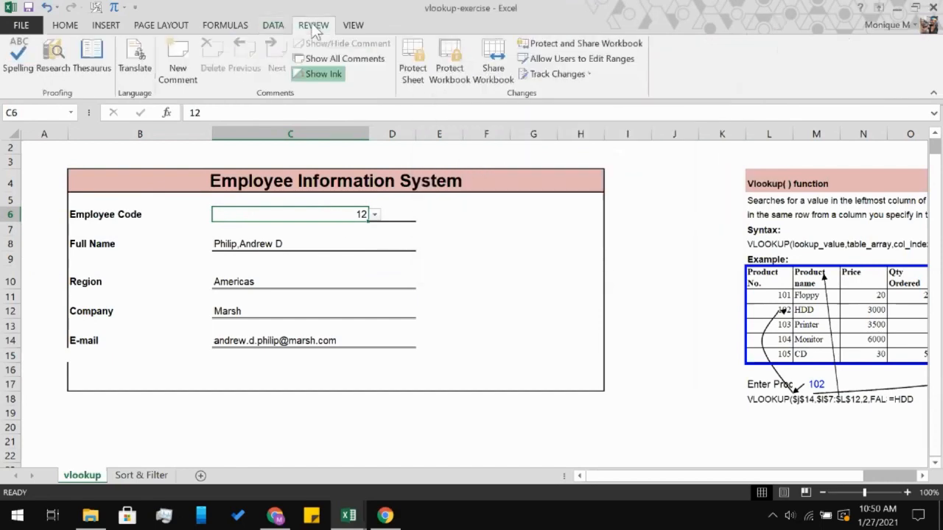
pyautogui.click(402, 73)
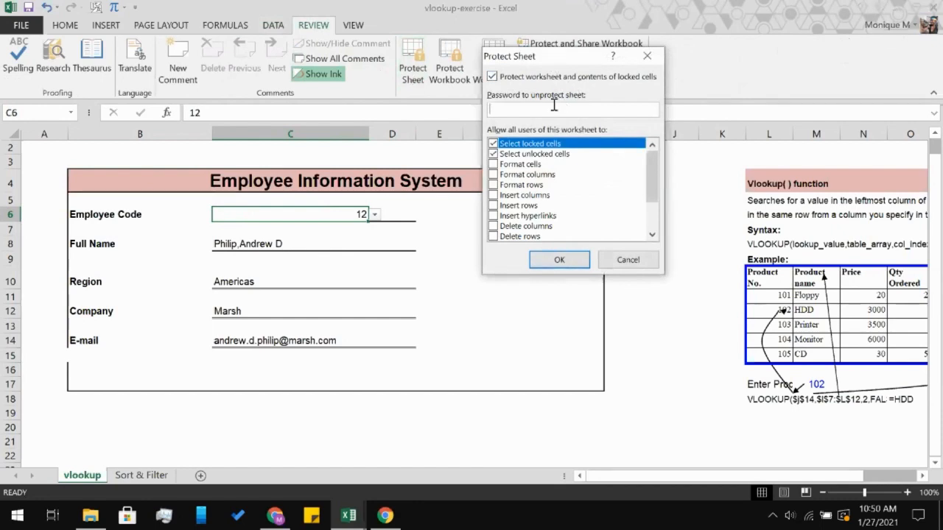
pyautogui.write('1')
pyautogui.click(562, 258)
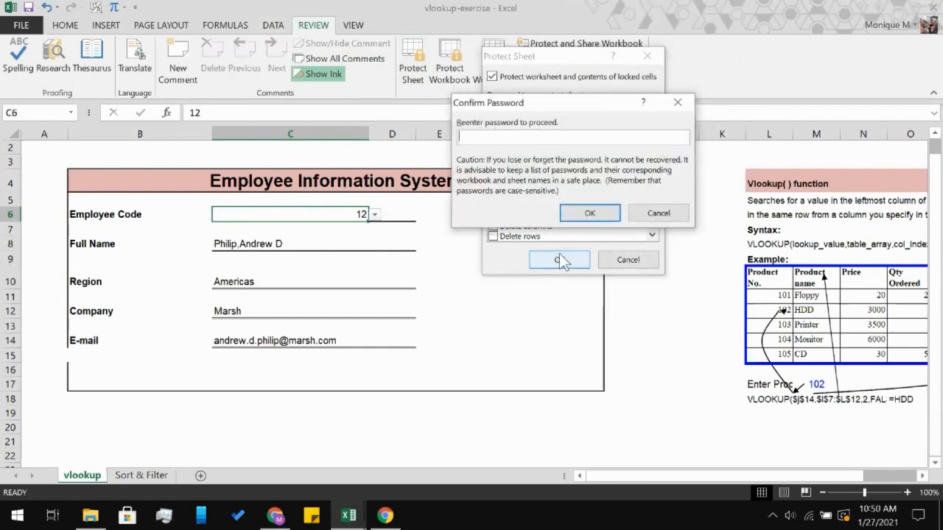
pyautogui.write('1')
pyautogui.press('Return')
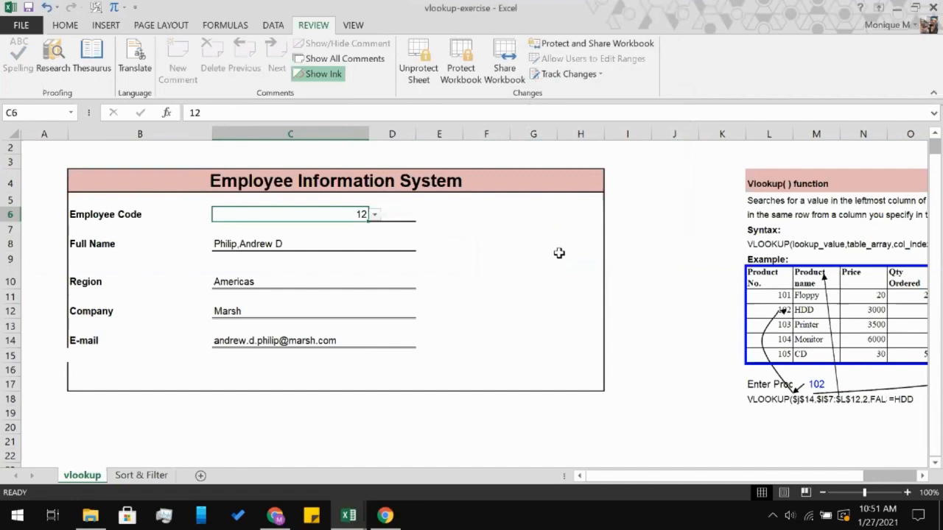
# Step: Try to edit cells F8 and C20 on the protected vlookup sheet
pyautogui.click(330, 249)
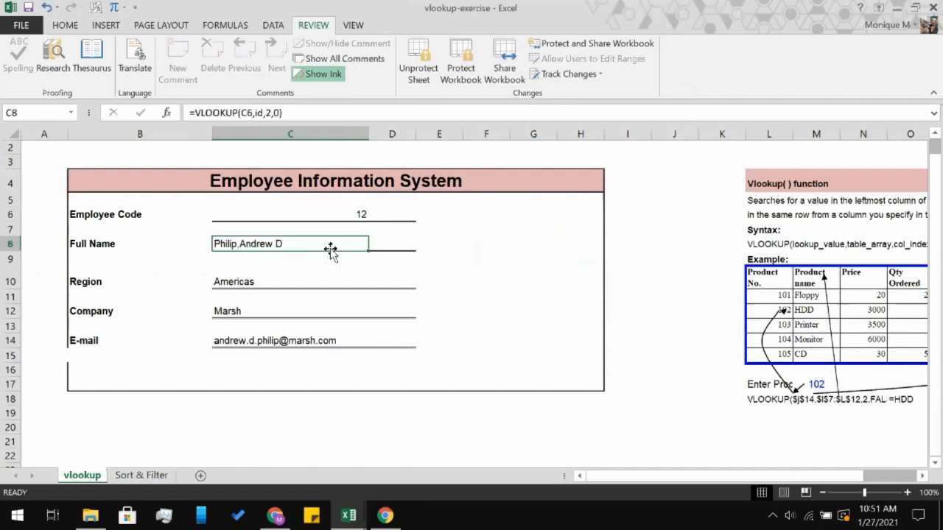
pyautogui.doubleClick(491, 250)
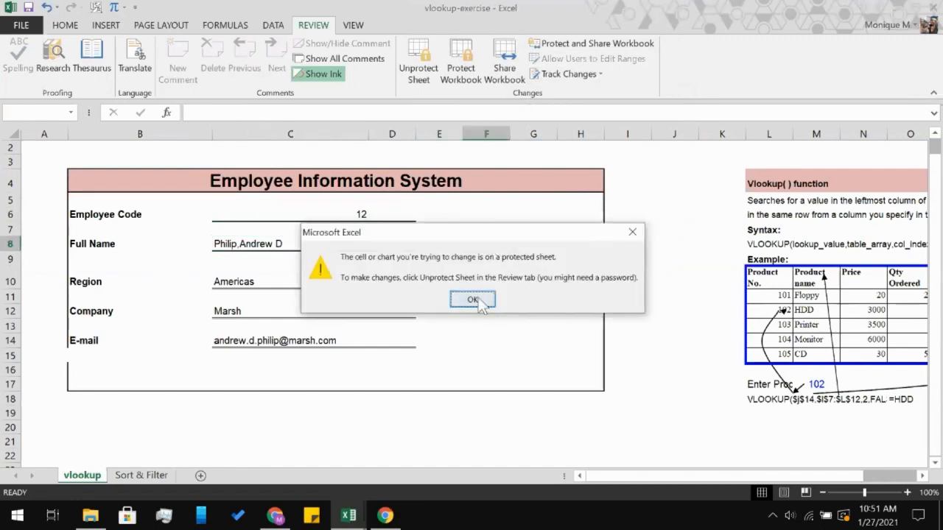
pyautogui.click(473, 301)
pyautogui.doubleClick(331, 427)
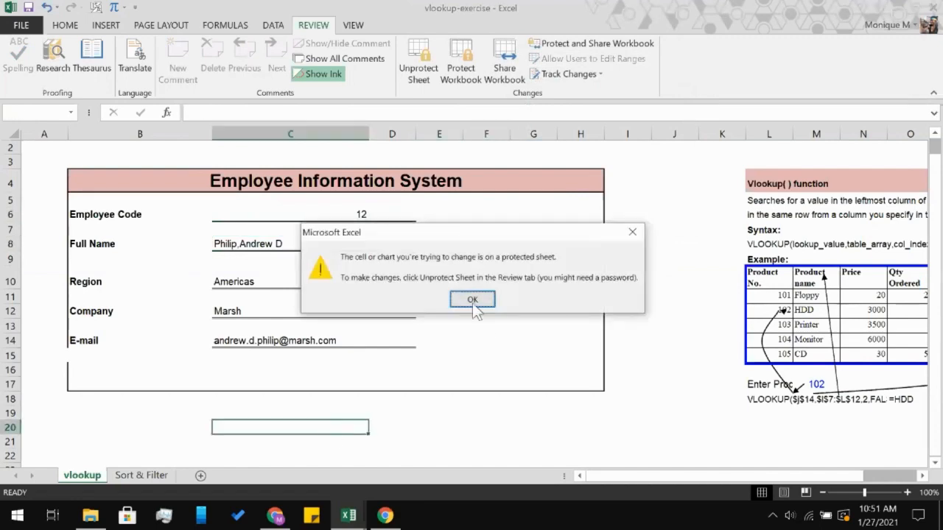
pyautogui.click(472, 300)
# Step: Try entering n in cell C263 of the Sort & Filter sheet, erase it, and return to the vlookup sheet
pyautogui.click(347, 224)
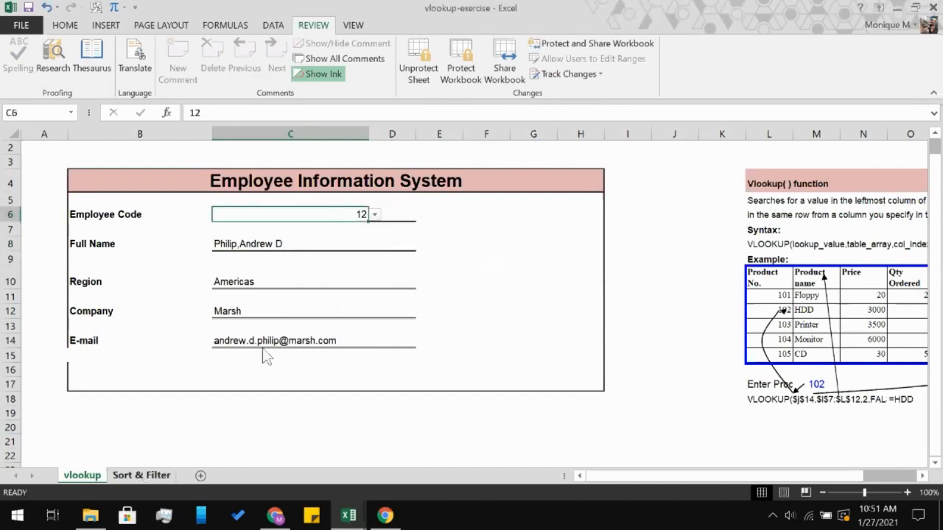
pyautogui.hotkey('ctrl', 'pagedown')
pyautogui.click(273, 387)
pyautogui.write('n')
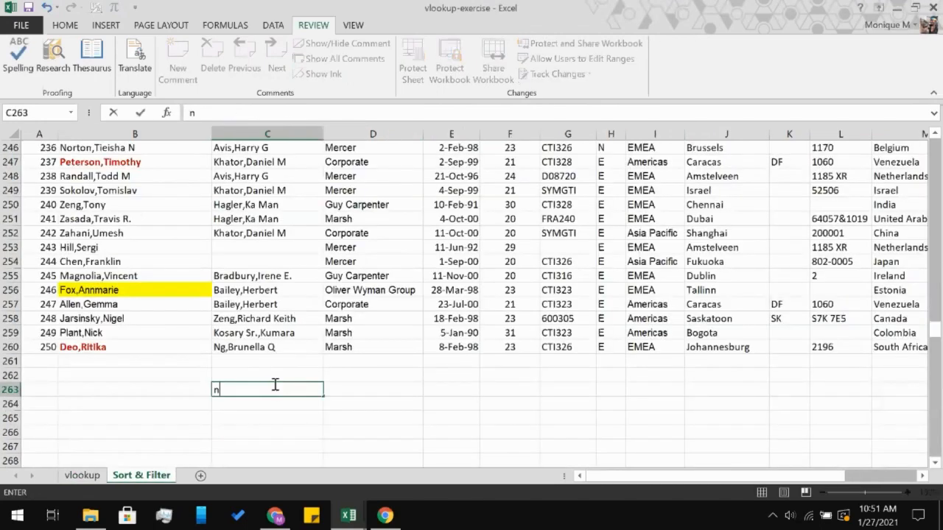
pyautogui.press('BackSpace')
pyautogui.click(82, 478)
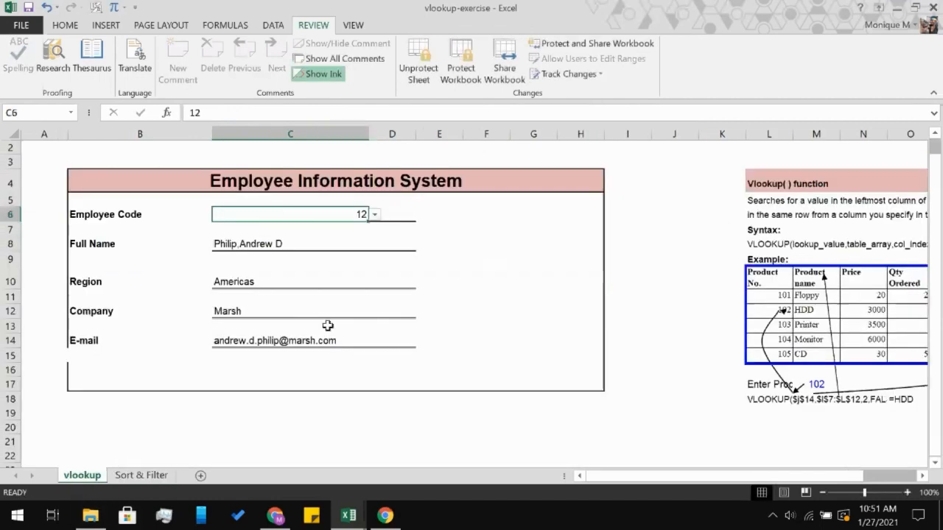
# Step: Try to choose 16 as the Employee Code in cell C6 of the protected vlookup sheet
pyautogui.click(374, 216)
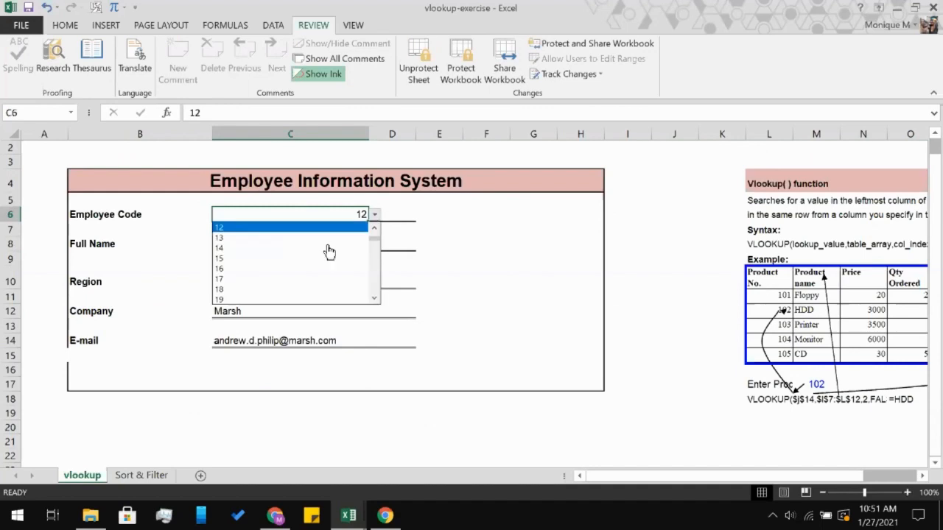
pyautogui.click(291, 269)
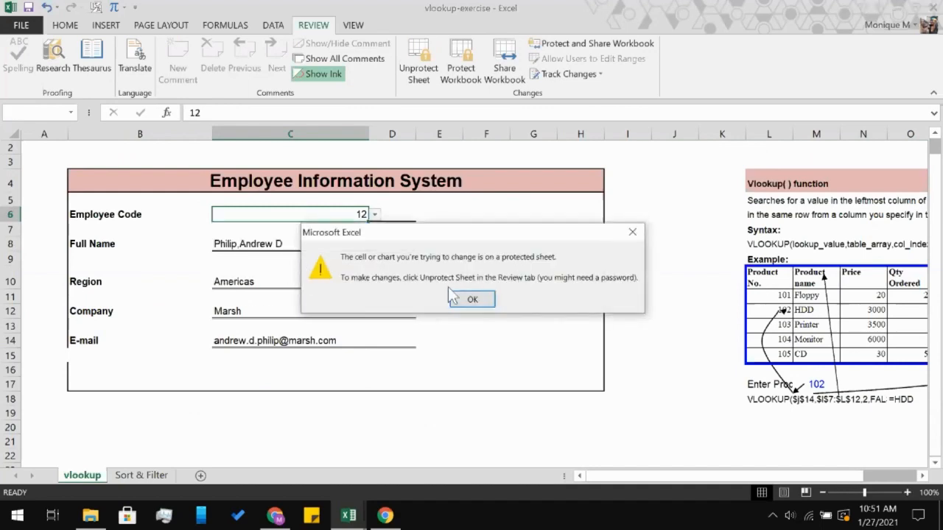
pyautogui.click(474, 301)
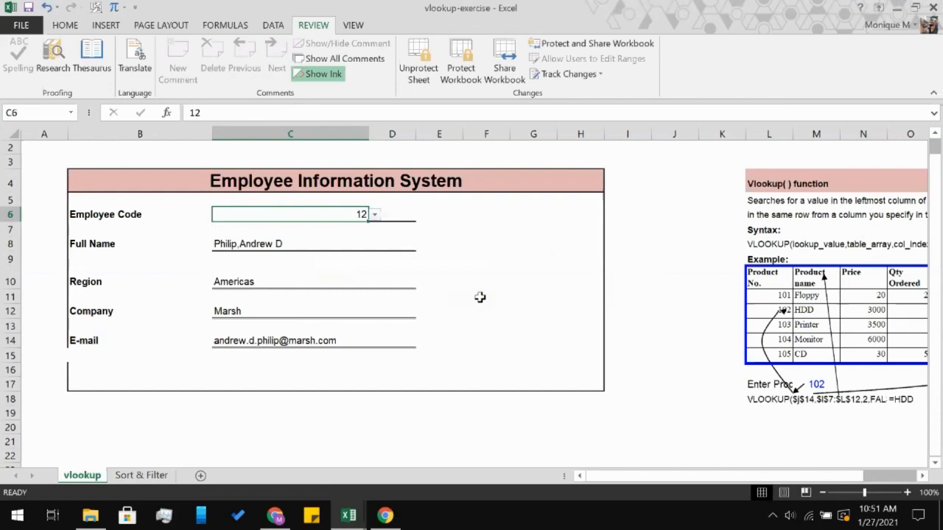
# Step: Unprotect the vlookup sheet by entering the sheet protection password
pyautogui.click(417, 53)
pyautogui.write('*')
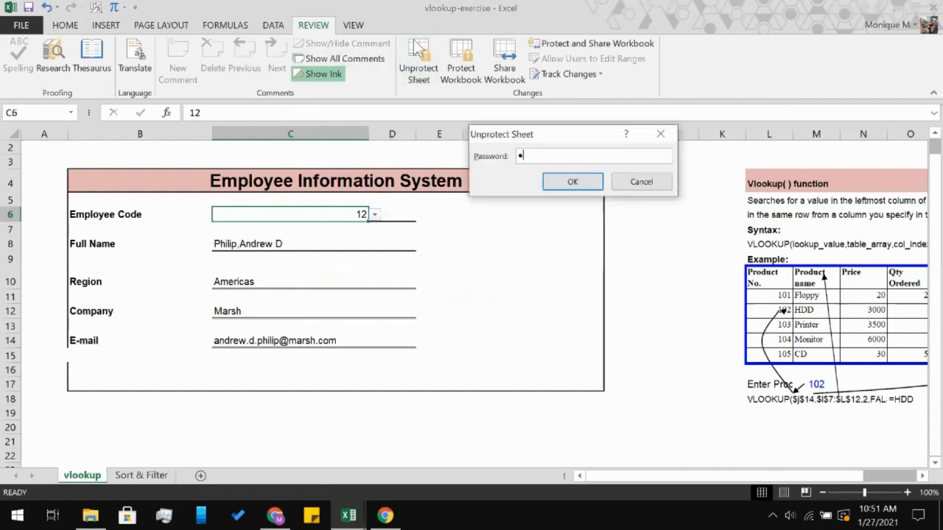
pyautogui.press('Return')
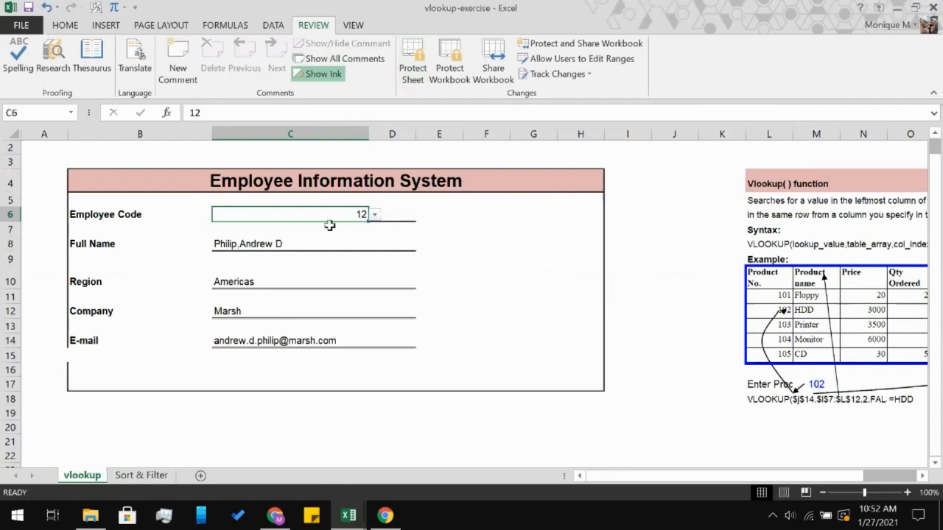
# Step: Turn off the Locked protection setting for the Employee Code cell C6
pyautogui.rightClick(301, 215)
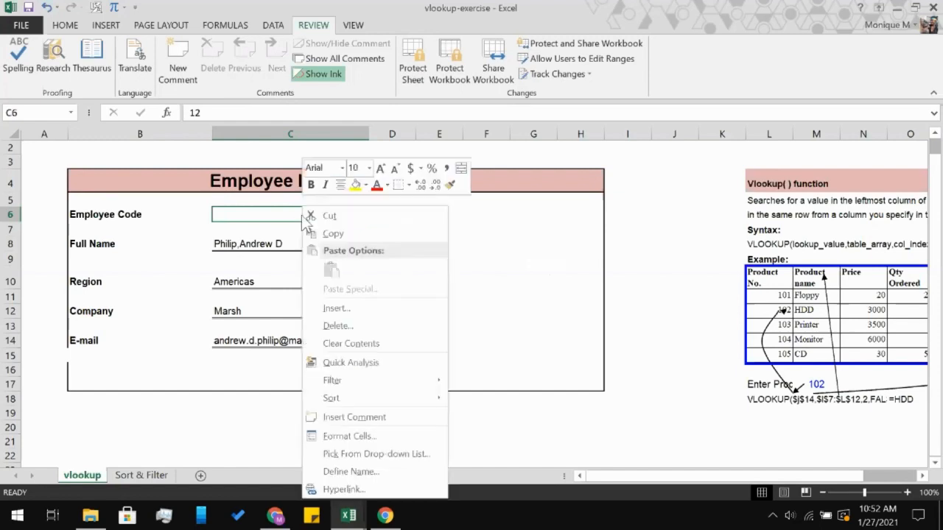
pyautogui.click(386, 436)
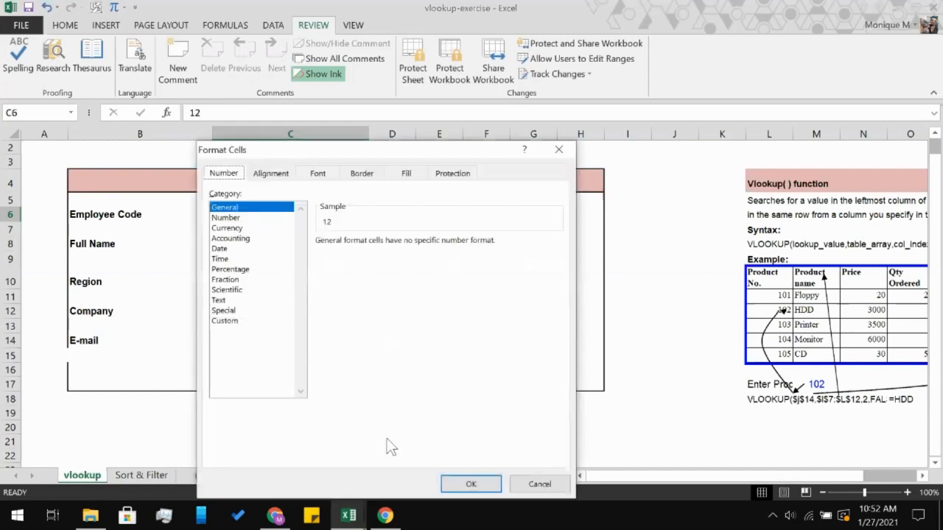
pyautogui.click(458, 174)
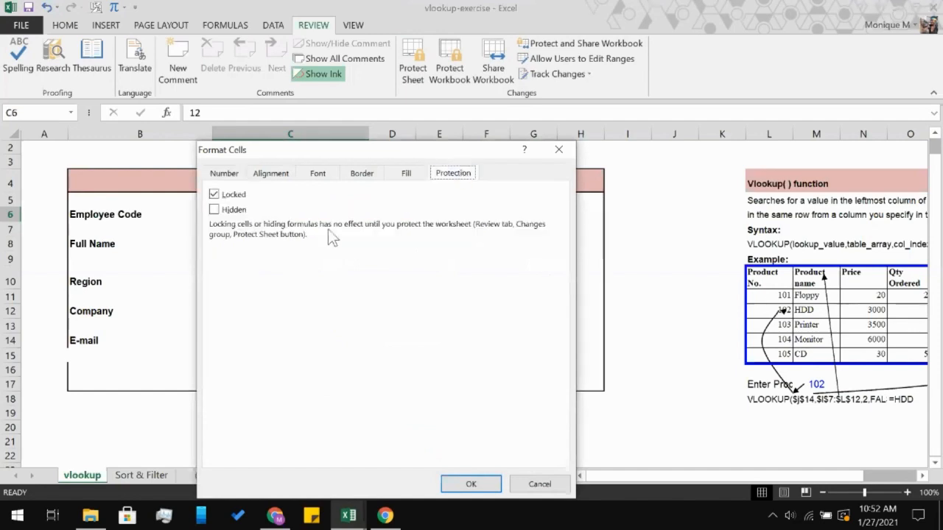
pyautogui.click(215, 195)
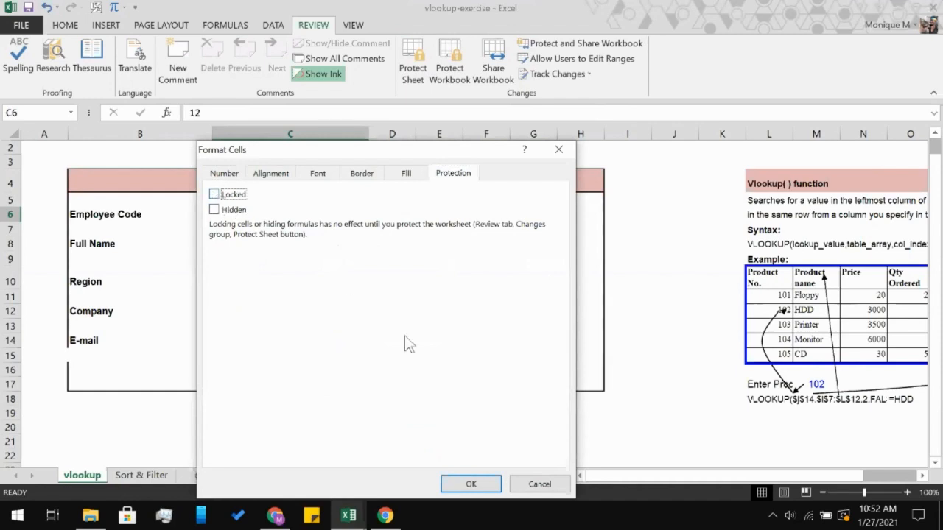
pyautogui.click(464, 482)
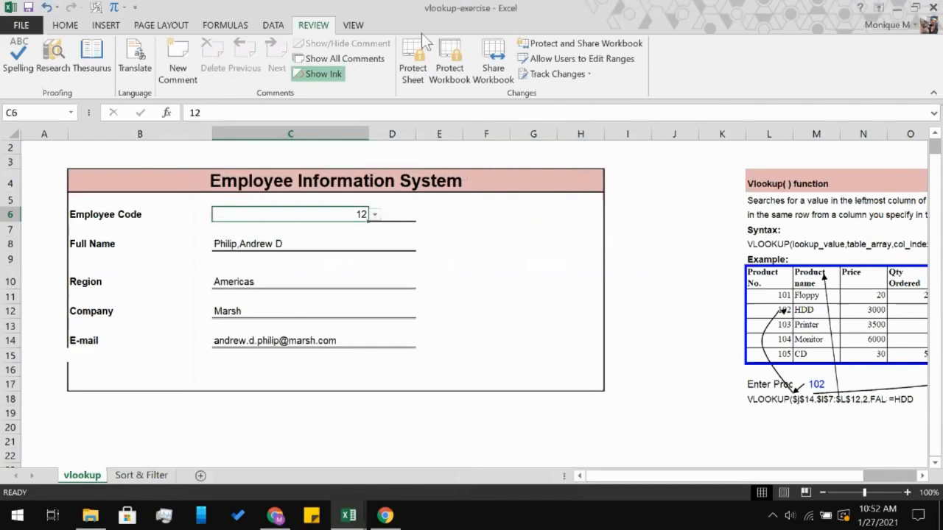
# Step: Protect the vlookup sheet again with the default permissions, entering and confirming the sheet protection password
pyautogui.click(414, 59)
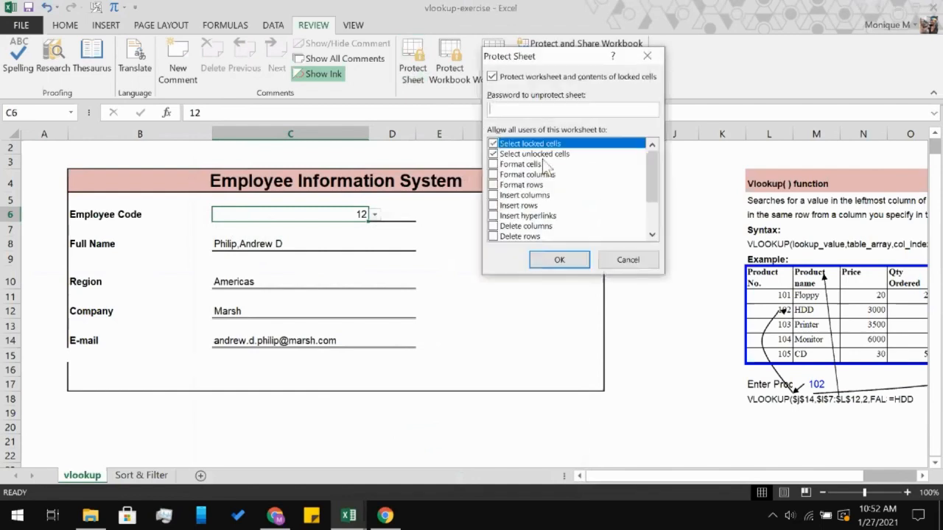
pyautogui.write('1')
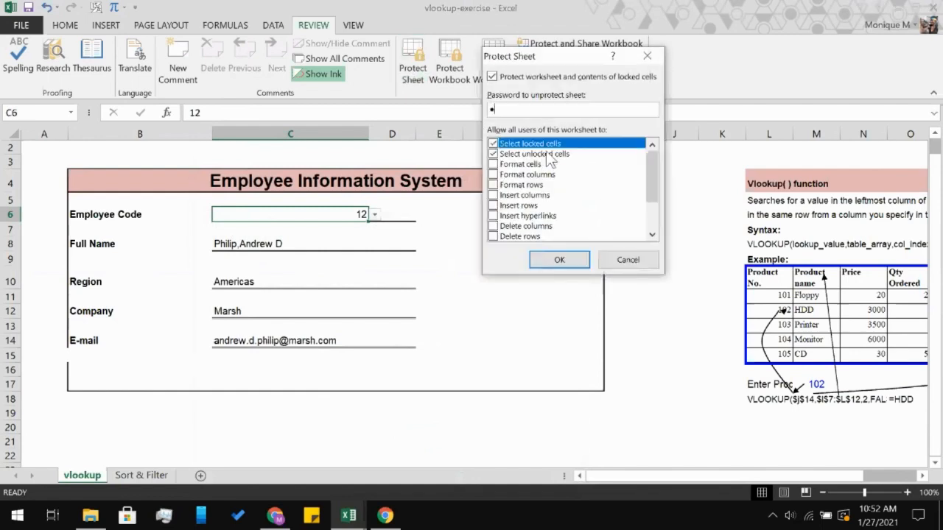
pyautogui.click(532, 261)
pyautogui.write('1')
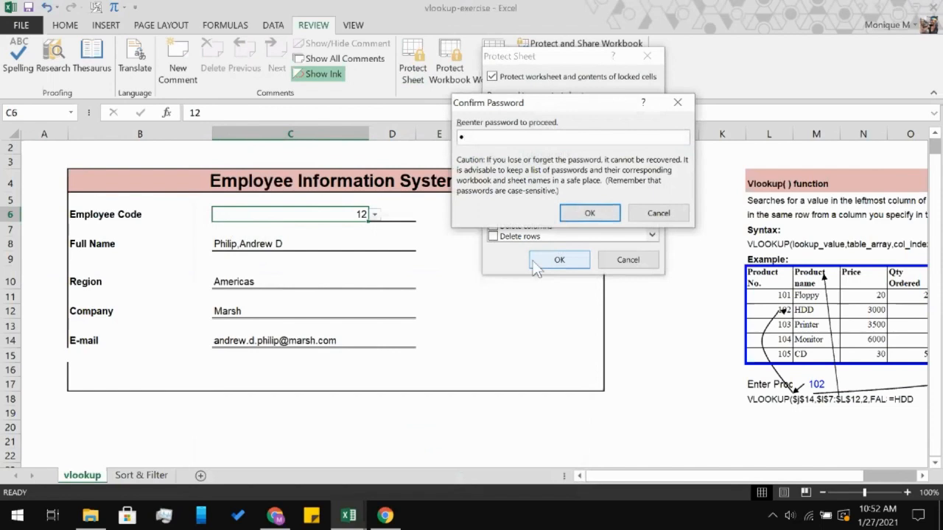
pyautogui.click(589, 213)
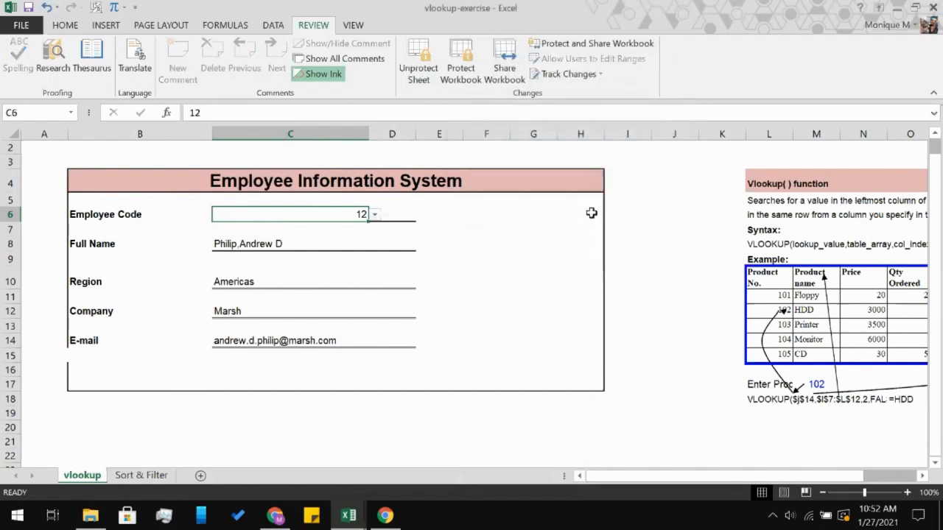
# Step: Try to edit the locked cell F8 on the protected vlookup sheet
pyautogui.click(505, 244)
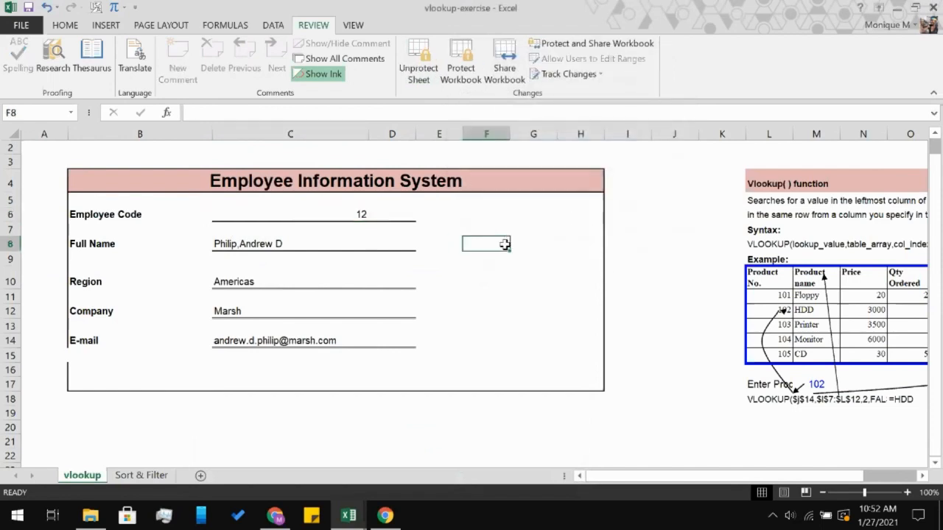
pyautogui.doubleClick(505, 244)
pyautogui.press('Return')
# Step: Choose 19 as the Employee Code in cell C6 of the protected form
pyautogui.click(346, 205)
pyautogui.click(368, 217)
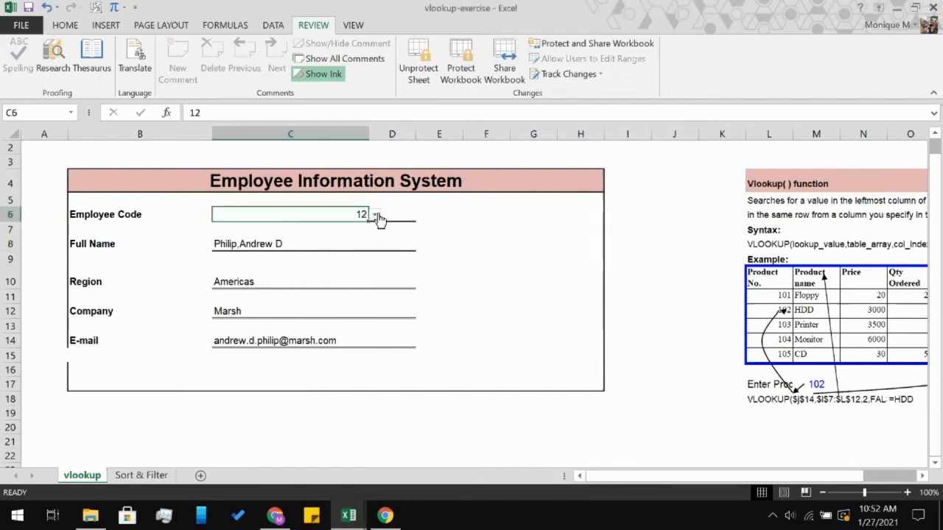
pyautogui.click(375, 216)
pyautogui.click(309, 302)
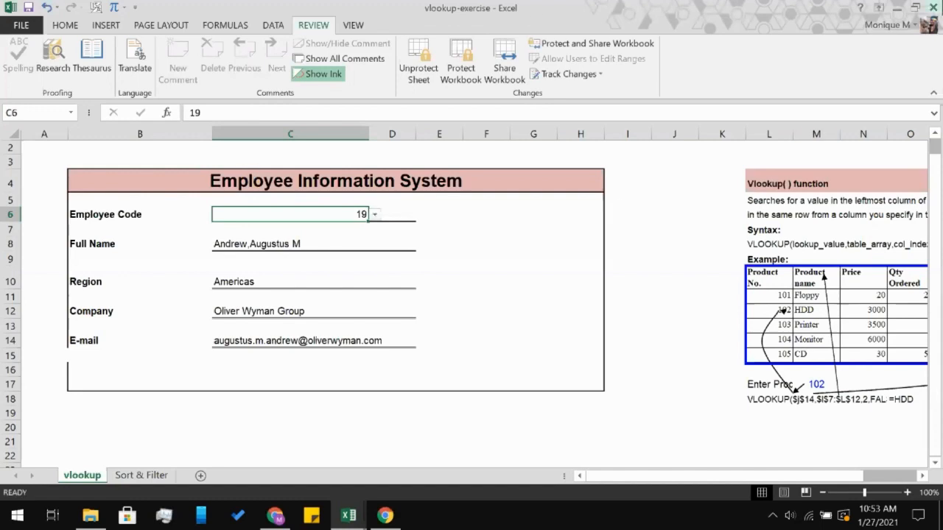
# Step: Close the vlookup-exercise workbook and look over the Data and Vlookup with Match sheets, returning to Vlookup with Iferror
pyautogui.click(933, 7)
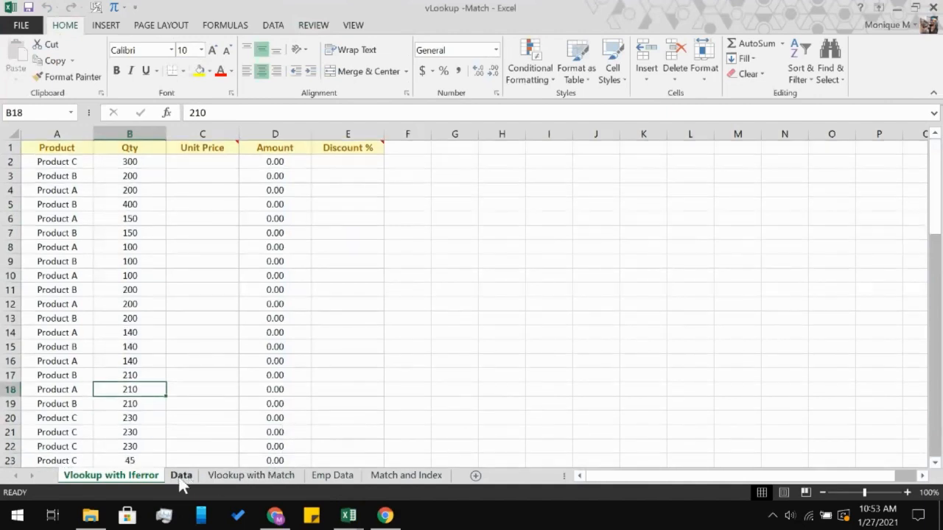
pyautogui.click(181, 476)
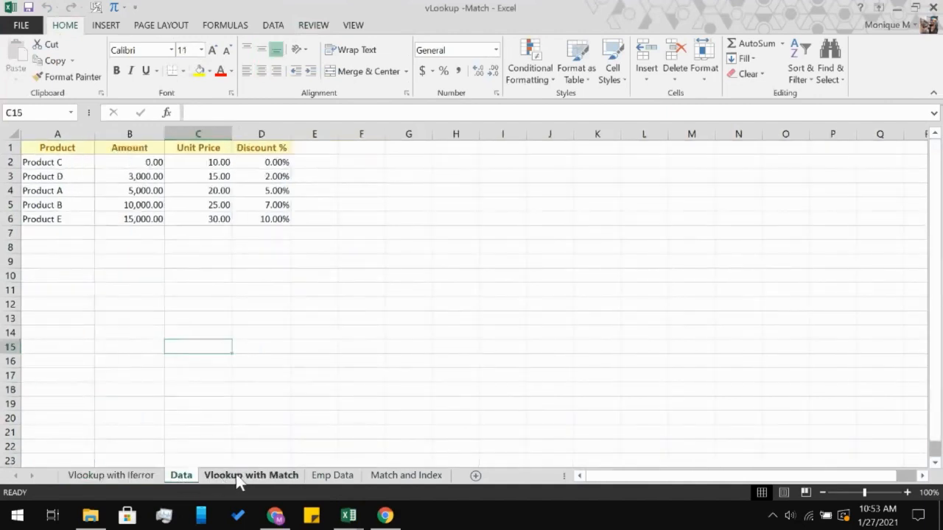
pyautogui.click(238, 476)
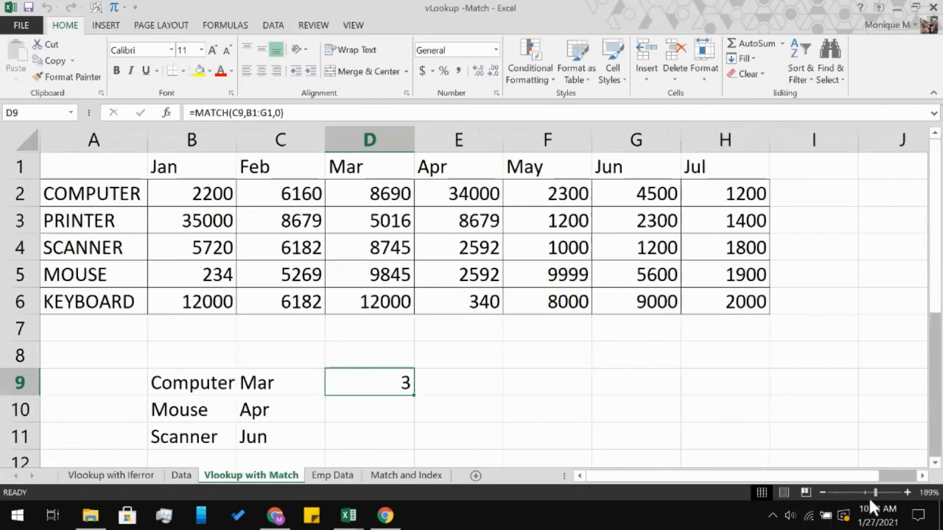
pyautogui.moveTo(875, 492); pyautogui.dragTo(868, 492)
pyautogui.hotkey('ctrl', 'pageup')
pyautogui.hotkey('ctrl', 'pageup')
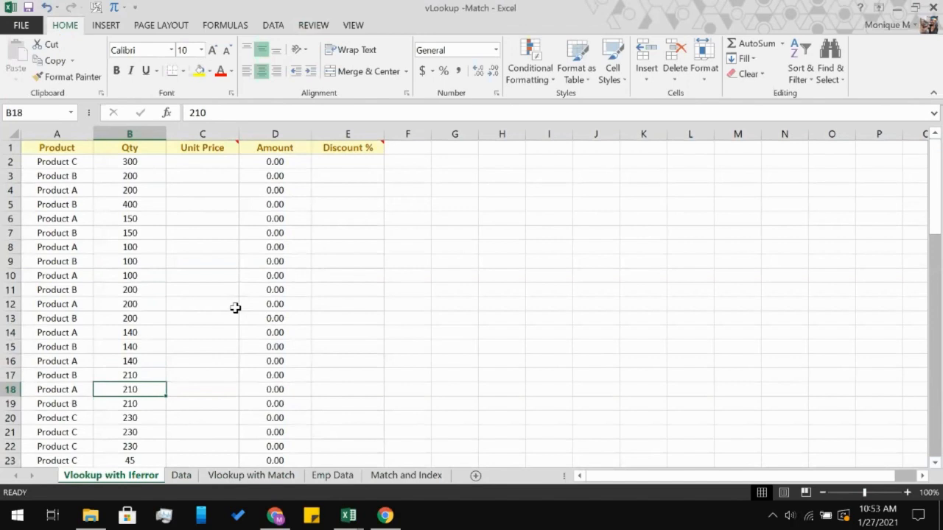
# Step: Compare the empty Unit Price column on Vlookup with Iferror with the unit prices in C2:C6 of the Data sheet
pyautogui.click(238, 187)
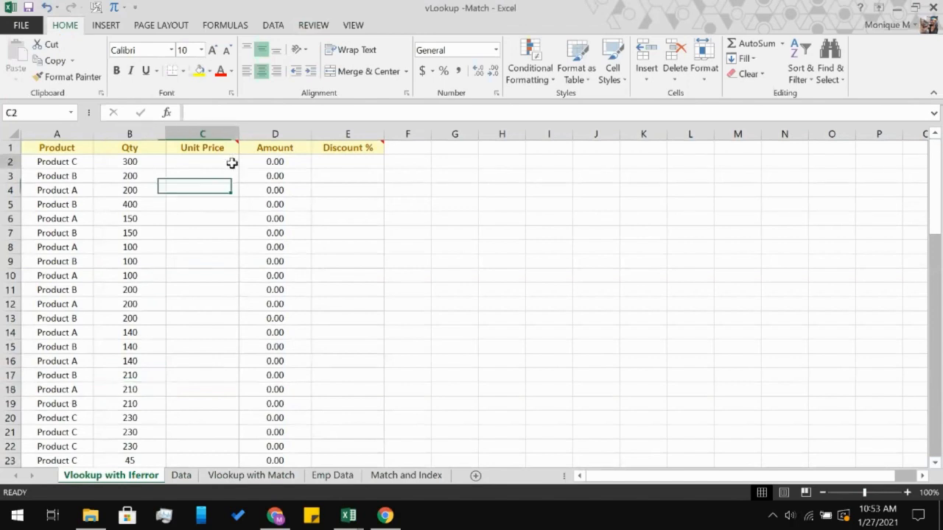
pyautogui.click(232, 162)
pyautogui.hotkey('ctrl', 'pagedown')
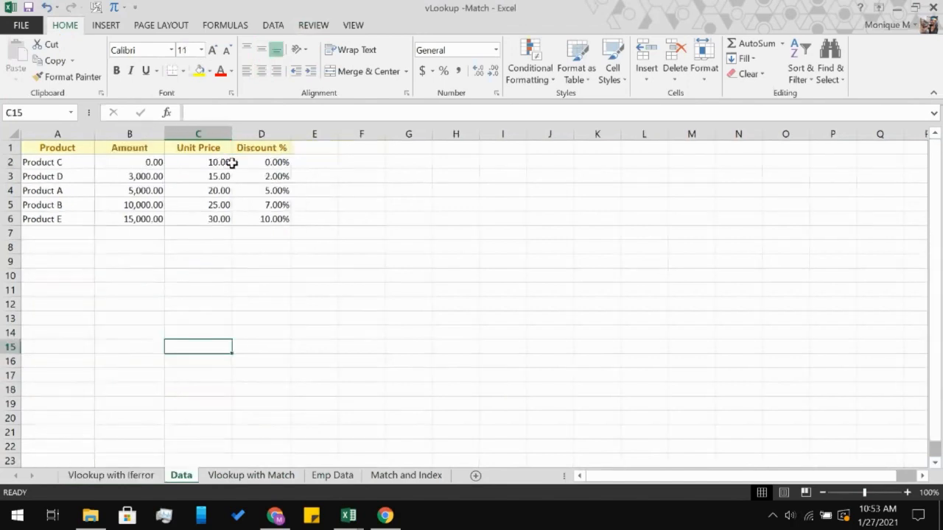
pyautogui.moveTo(196, 162); pyautogui.dragTo(190, 214)
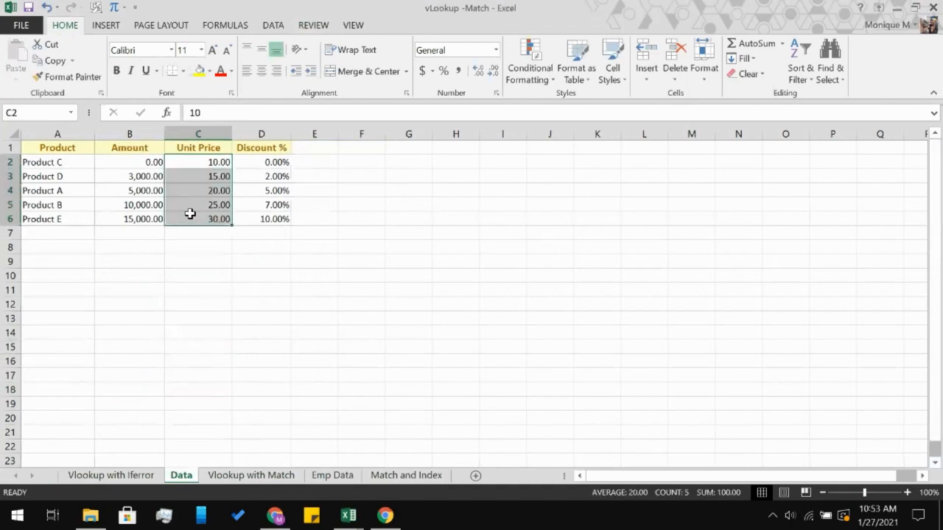
pyautogui.click(145, 317)
# Step: Define the workbook-scoped name prod for the product table A2:D6 on the Data sheet
pyautogui.click(61, 162)
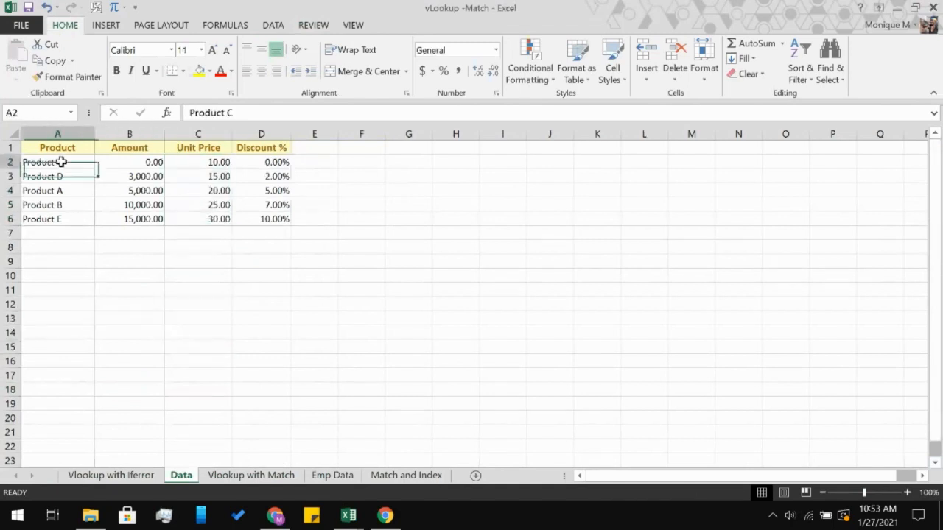
pyautogui.moveTo(61, 162); pyautogui.dragTo(257, 215)
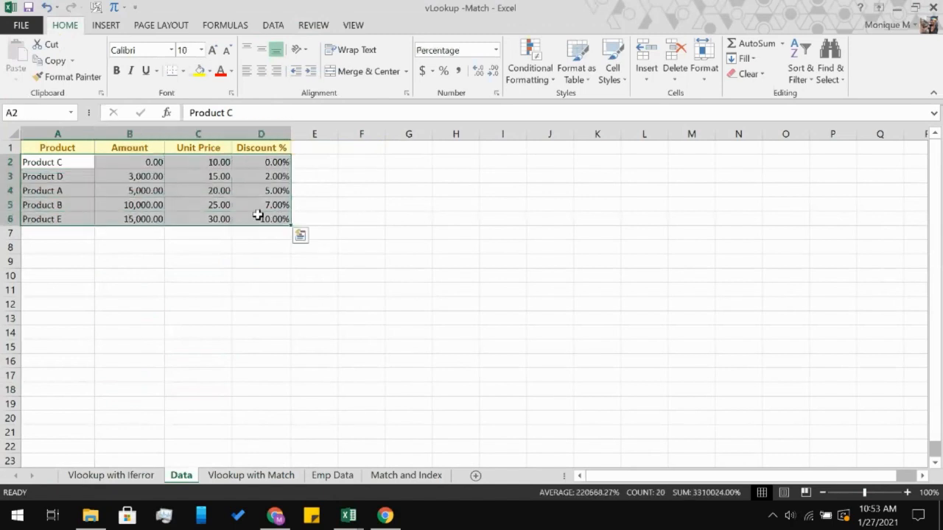
pyautogui.rightClick(258, 215)
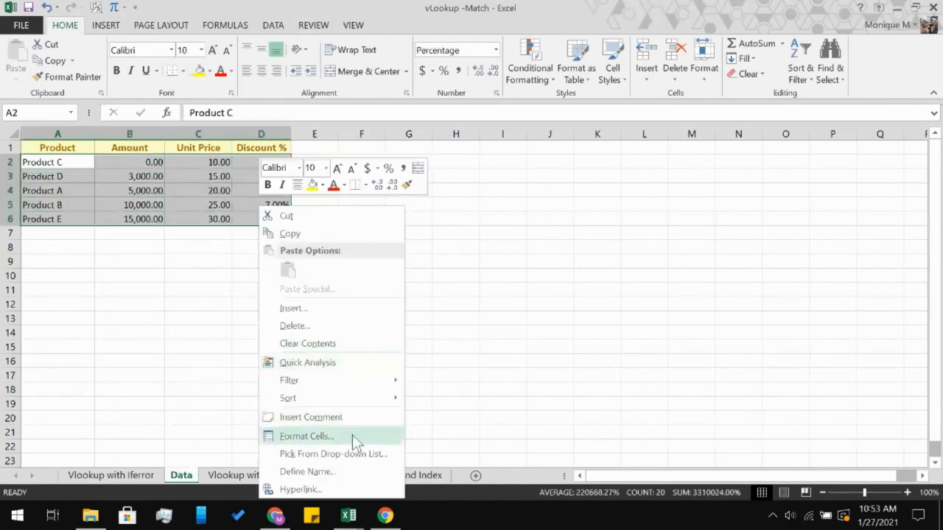
pyautogui.click(474, 343)
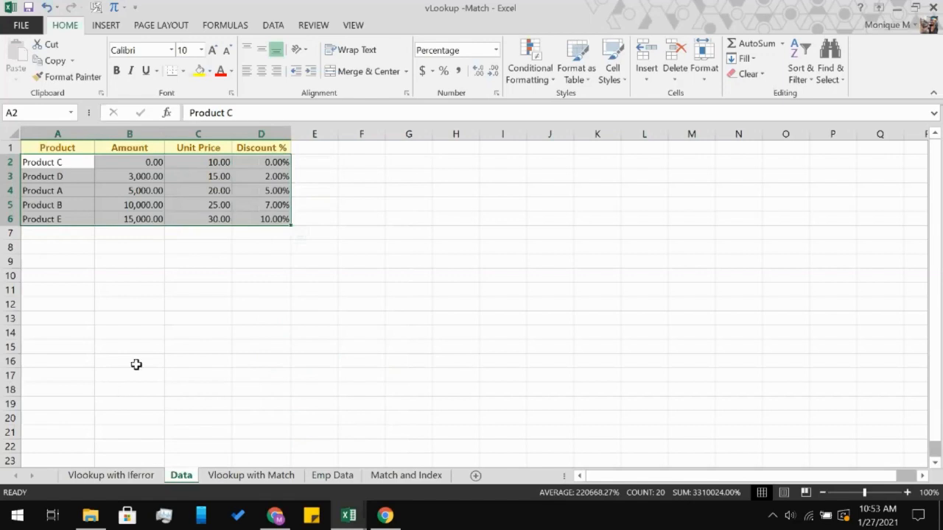
pyautogui.rightClick(229, 189)
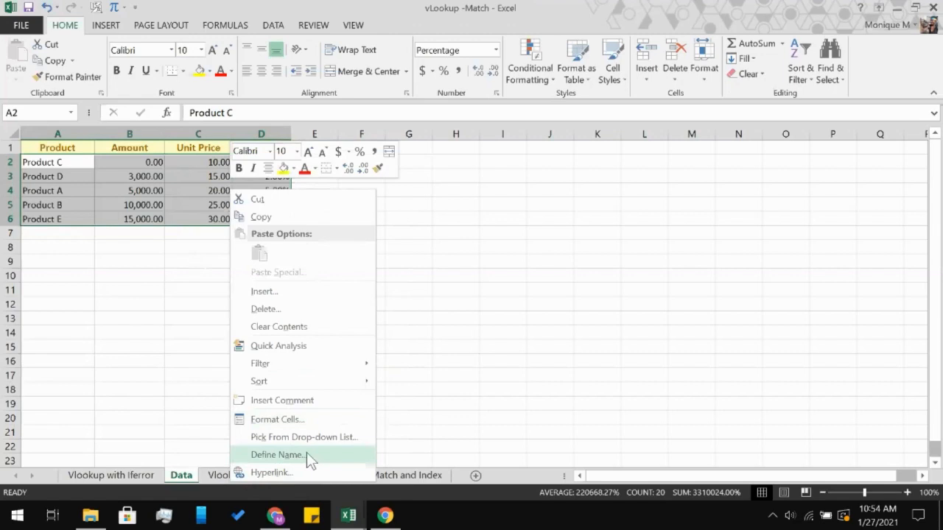
pyautogui.click(306, 455)
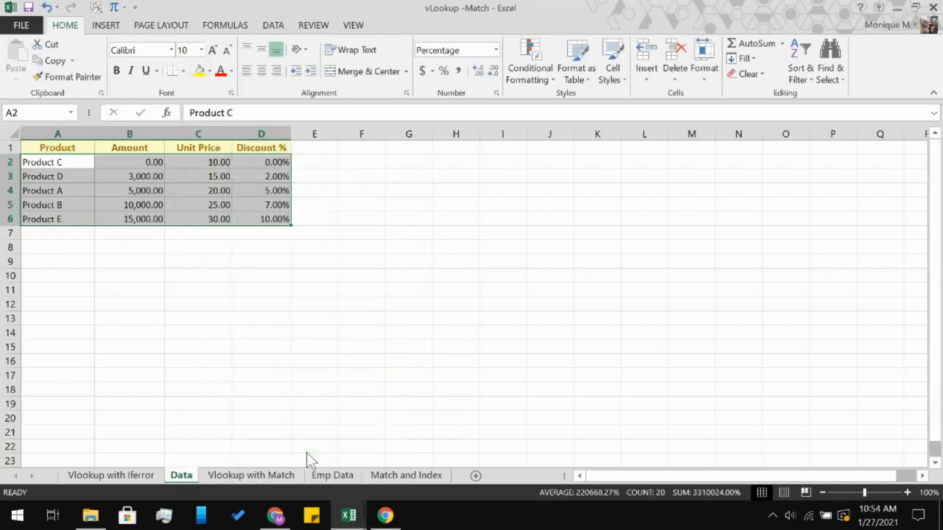
pyautogui.press('BackSpace')
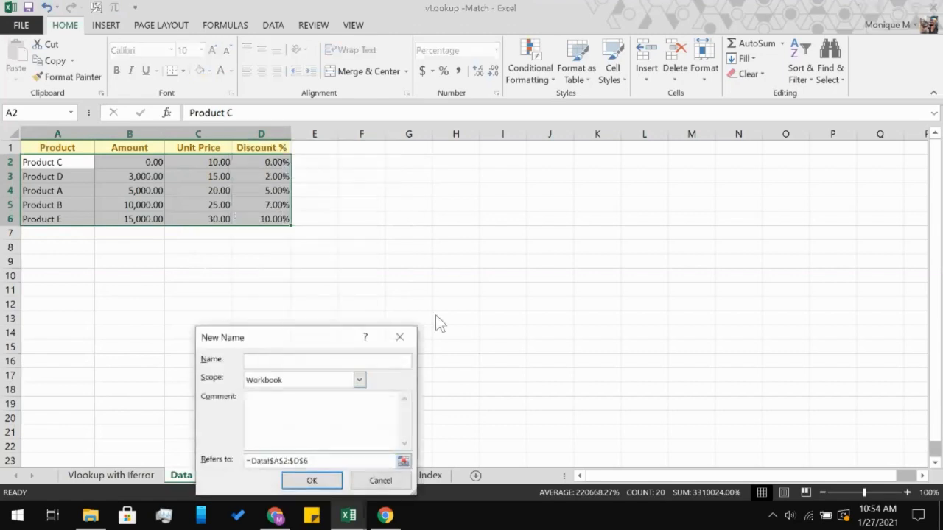
pyautogui.write('prod')
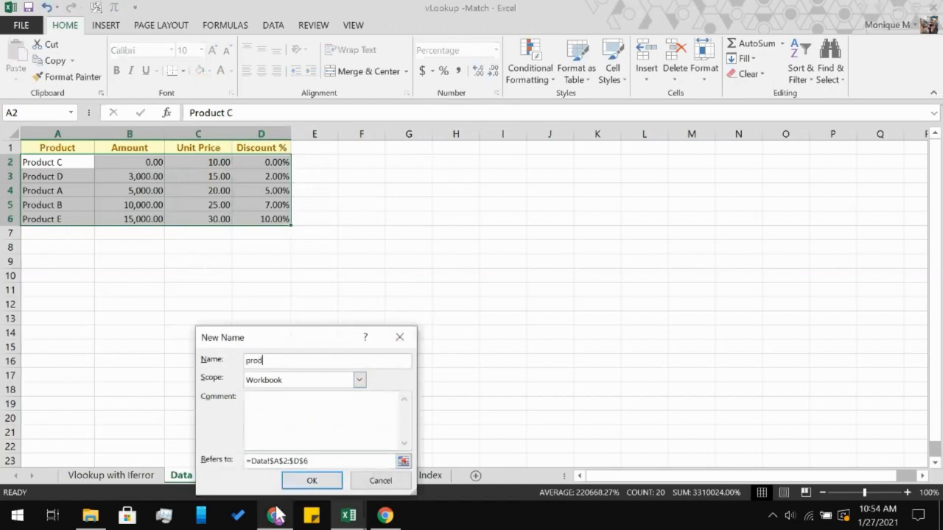
pyautogui.click(295, 481)
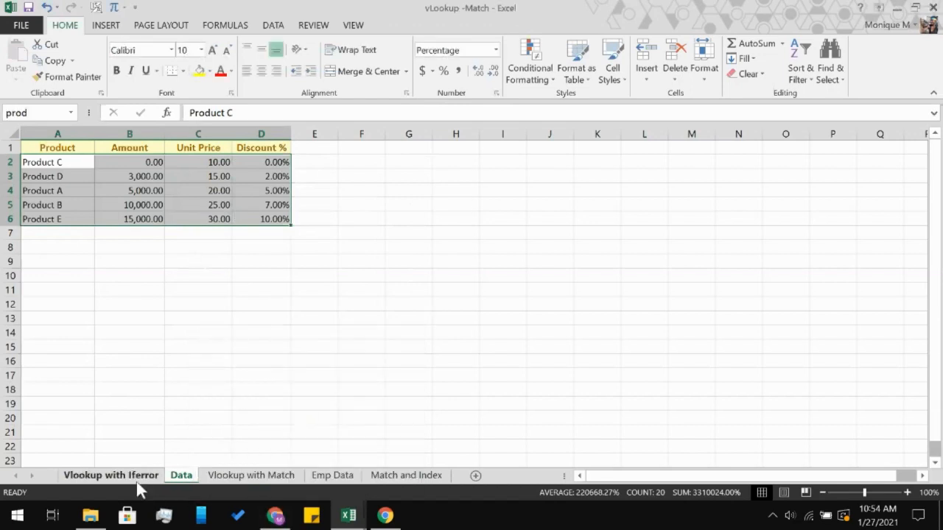
# Step: Begin a VLOOKUP in C2 of Vlookup with Iferror, with A2 as lookup value and prod as table array
pyautogui.click(137, 481)
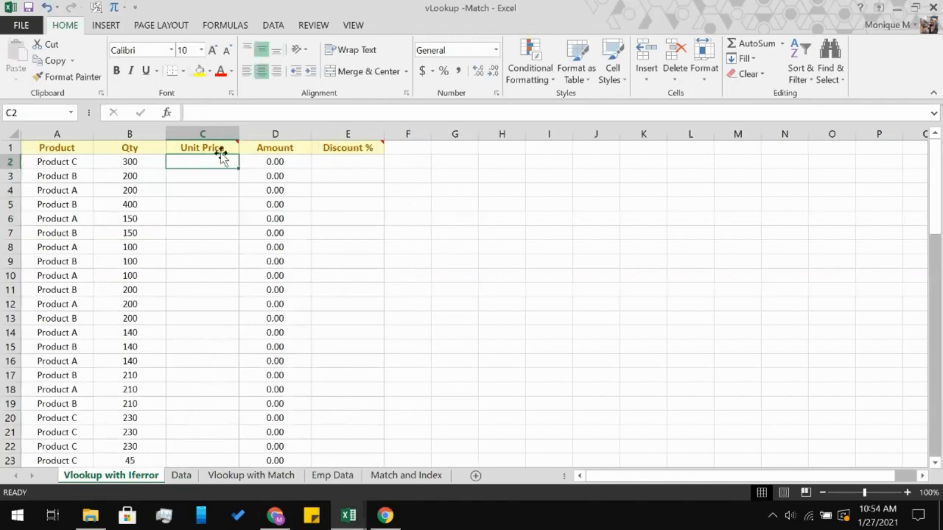
pyautogui.write('=')
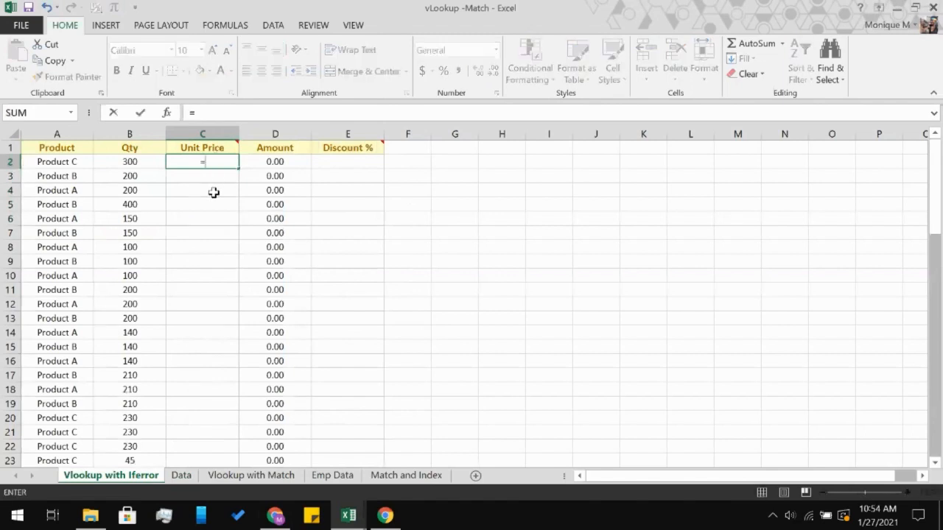
pyautogui.write('vl')
pyautogui.press('Tab')
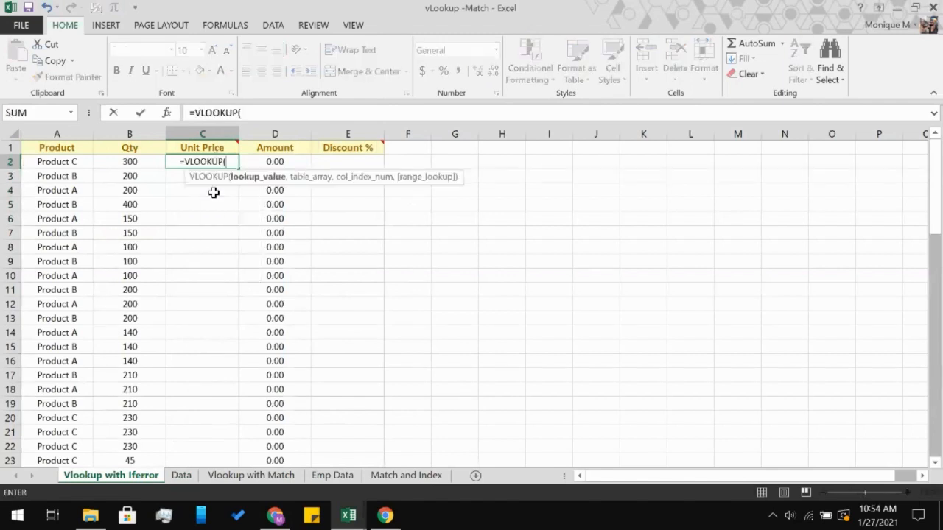
pyautogui.click(66, 176)
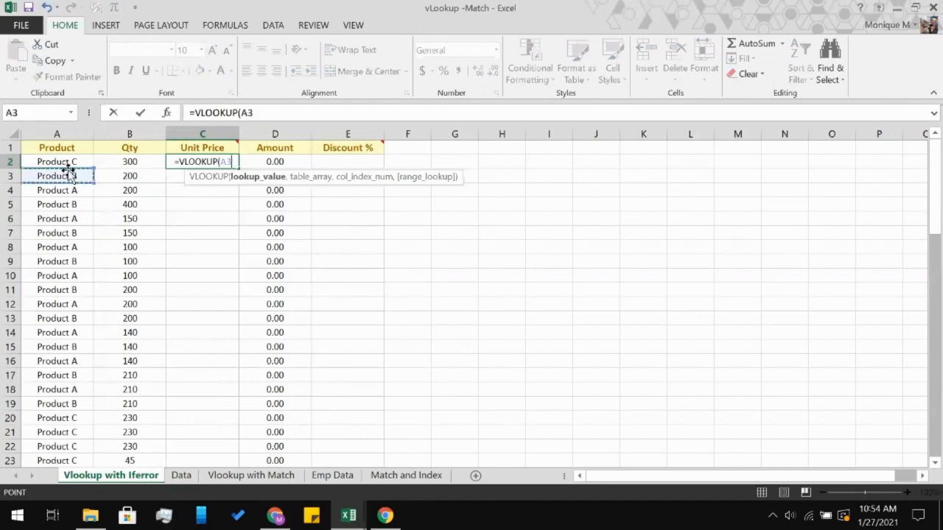
pyautogui.click(76, 161)
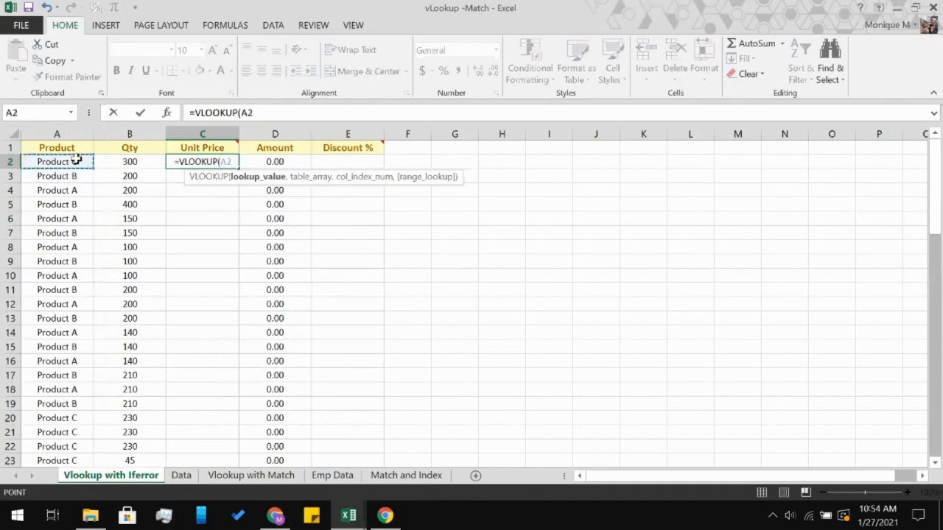
pyautogui.write(',prod,')
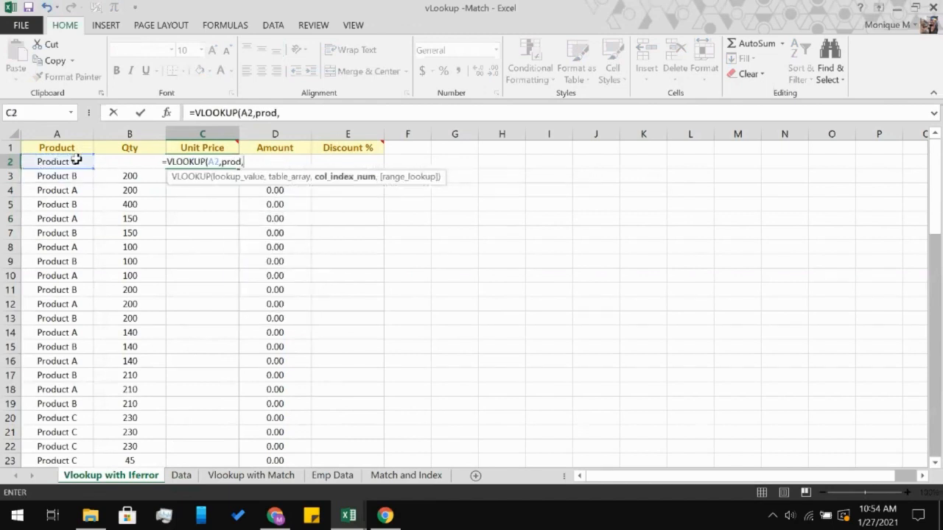
# Step: Check the Unit Price column's position on the Data sheet, and remove the stray sheet reference from the C2 formula
pyautogui.click(181, 477)
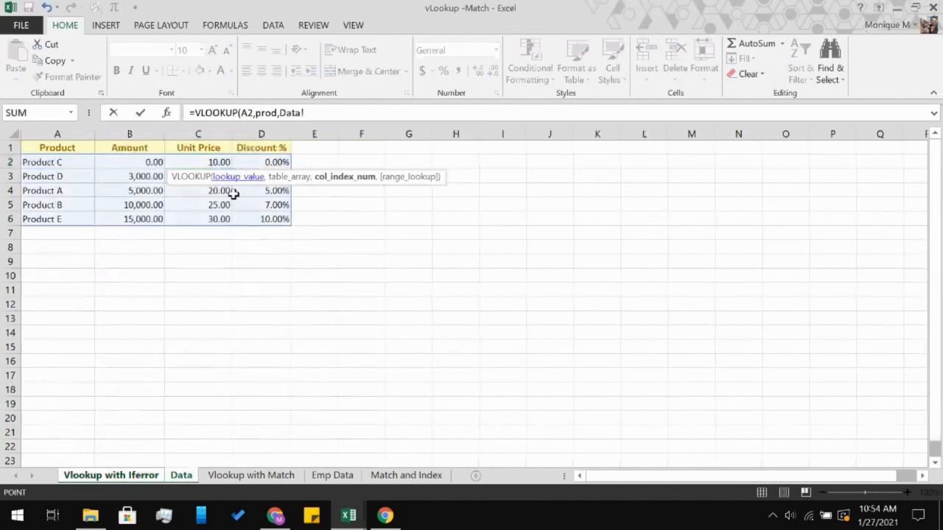
pyautogui.click(111, 477)
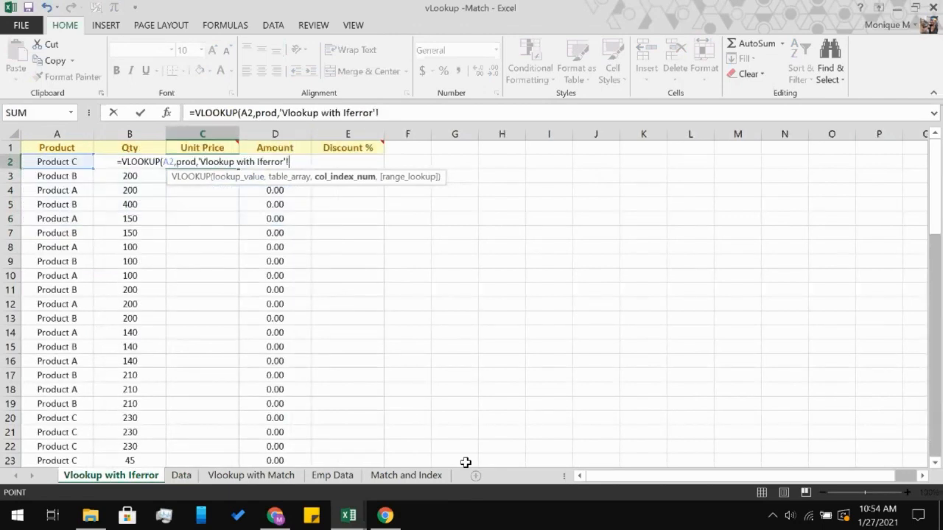
pyautogui.click(420, 114)
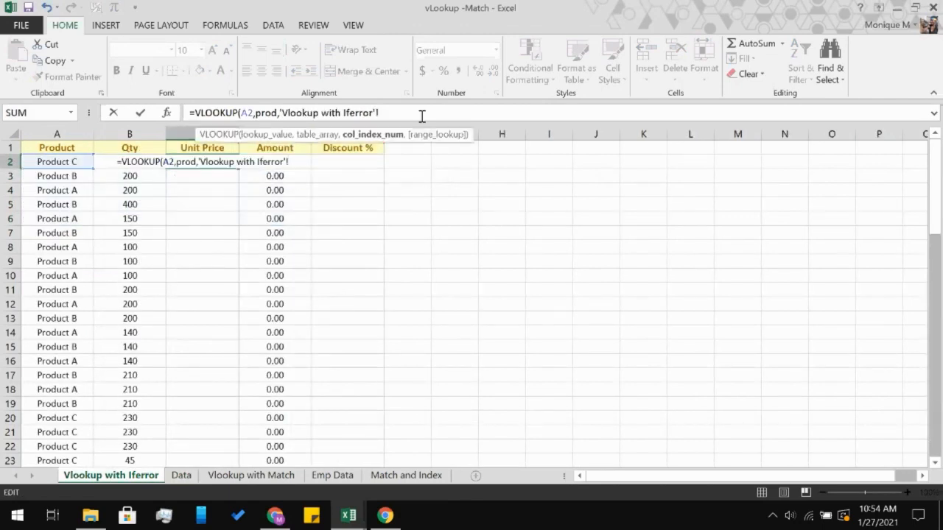
pyautogui.press('BackSpace')
pyautogui.press('BackSpace')
pyautogui.press('BackSpace')
pyautogui.press('BackSpace')
pyautogui.press('BackSpace')
pyautogui.press('BackSpace')
pyautogui.press('BackSpace')
pyautogui.press('BackSpace')
pyautogui.press('BackSpace')
pyautogui.press('BackSpace')
pyautogui.press('BackSpace')
pyautogui.press('BackSpace')
pyautogui.press('BackSpace')
pyautogui.press('BackSpace')
pyautogui.press('BackSpace')
pyautogui.press('BackSpace')
pyautogui.press('BackSpace')
pyautogui.press('BackSpace')
pyautogui.press('BackSpace')
pyautogui.press('BackSpace')
pyautogui.press('BackSpace')
pyautogui.press('BackSpace')
pyautogui.press('BackSpace')
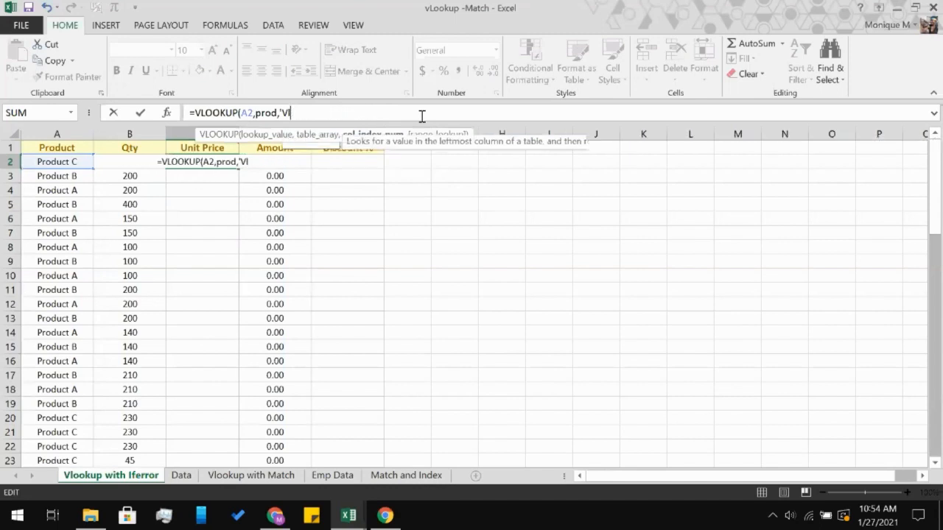
# Step: Complete the C2 formula as =VLOOKUP(A2,prod,3,0), with column index 3 and an exact match
pyautogui.write('3,0')
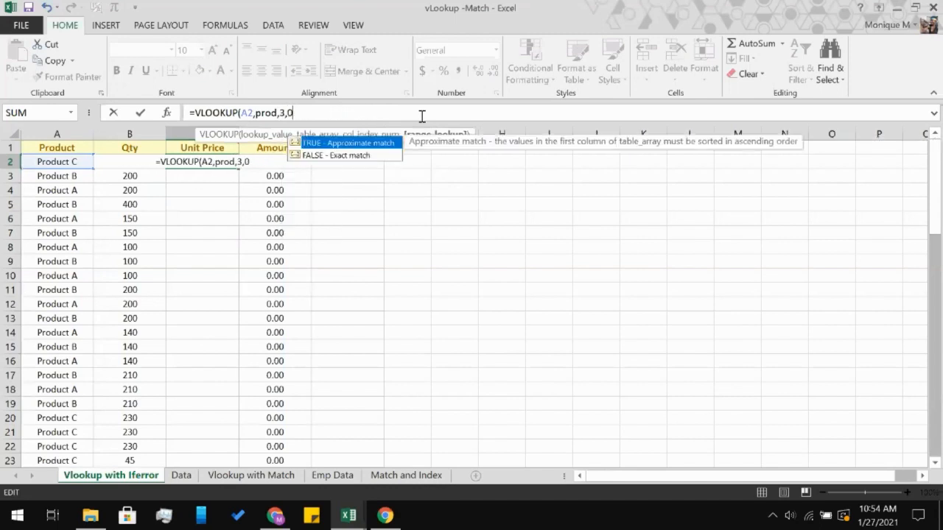
pyautogui.hotkey('ctrl', 'Return')
pyautogui.press('Return')
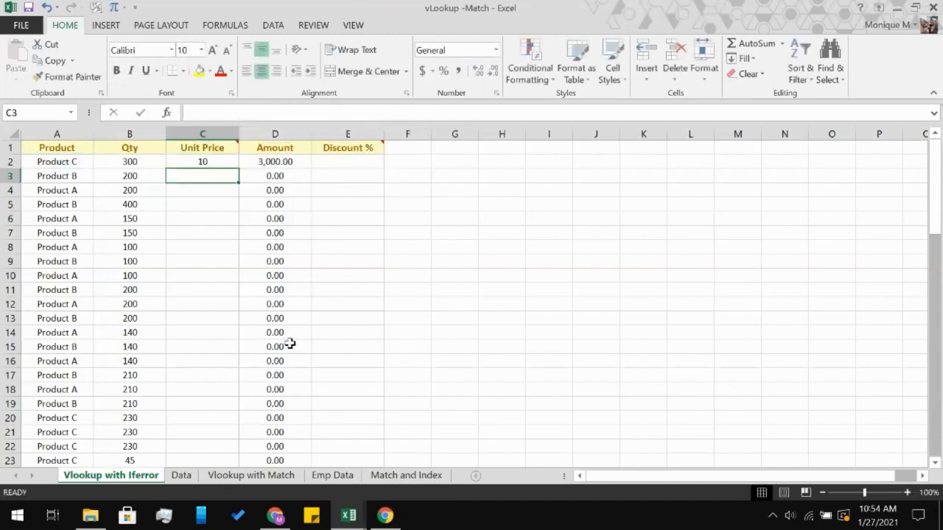
# Step: Compare the unit price and discount for Product C on the Data sheet with row 2 of Vlookup with Iferror
pyautogui.click(178, 478)
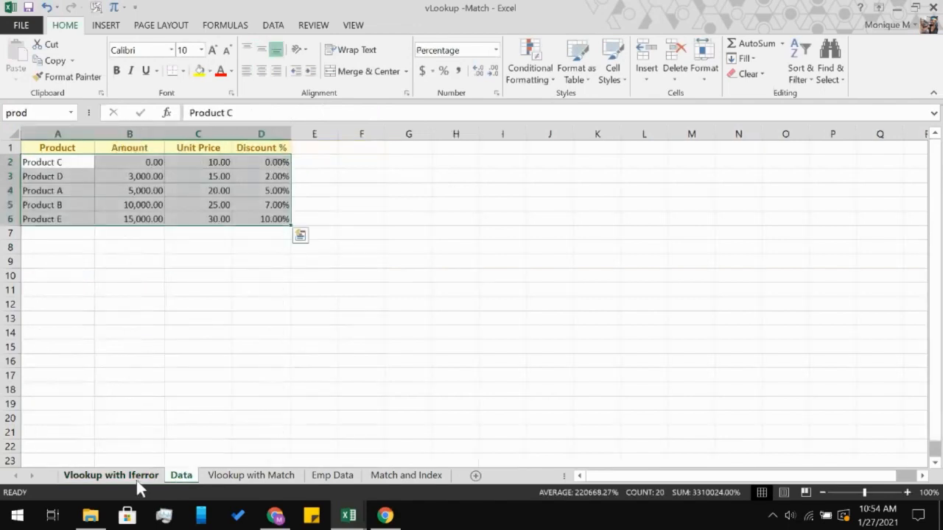
pyautogui.click(137, 481)
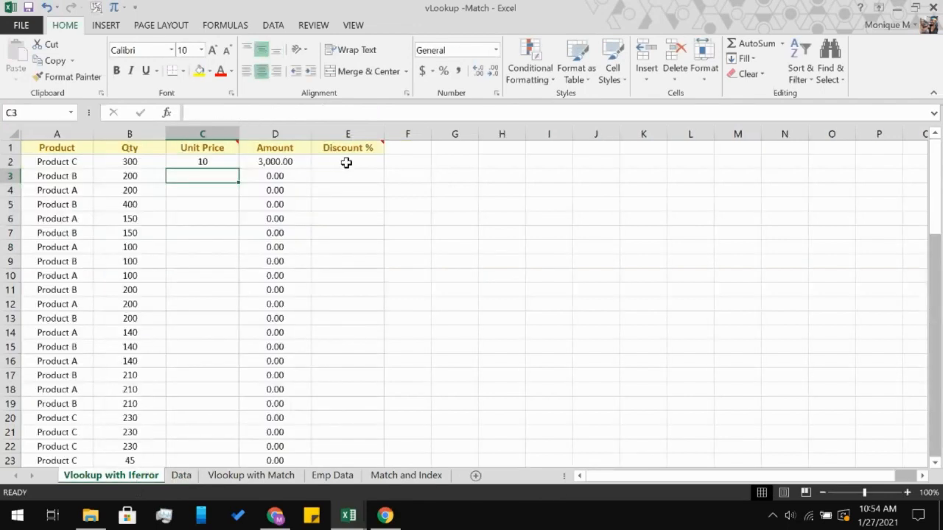
pyautogui.click(180, 477)
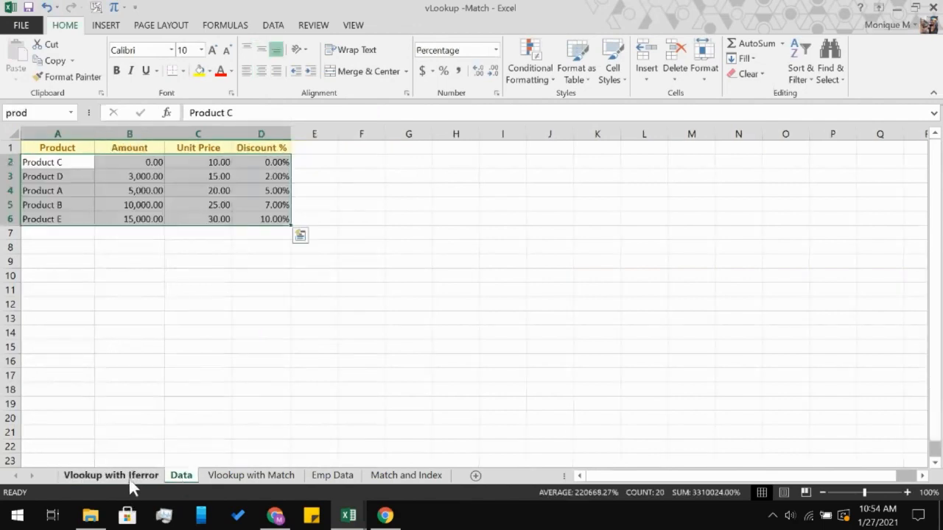
pyautogui.click(131, 479)
# Step: Copy the full text of the VLOOKUP formula in C2 and leave the cell without changing it
pyautogui.click(215, 163)
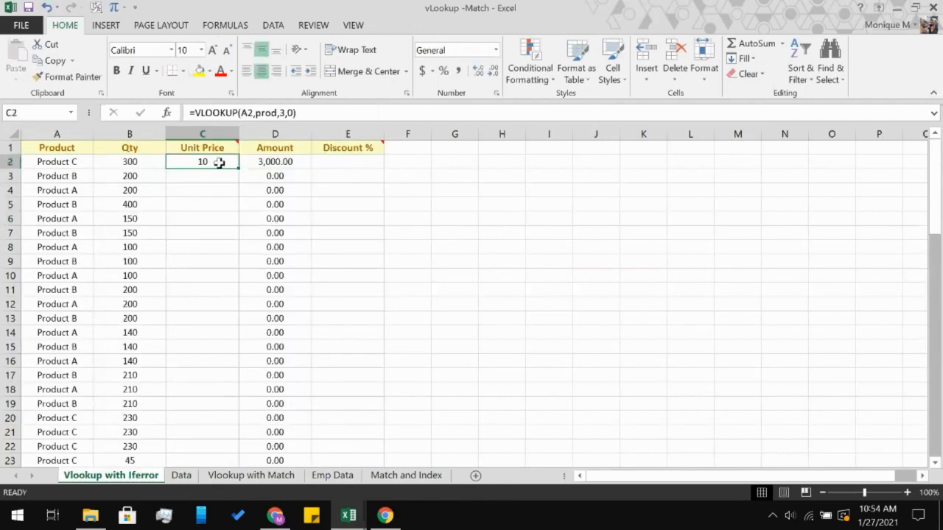
pyautogui.click(268, 110)
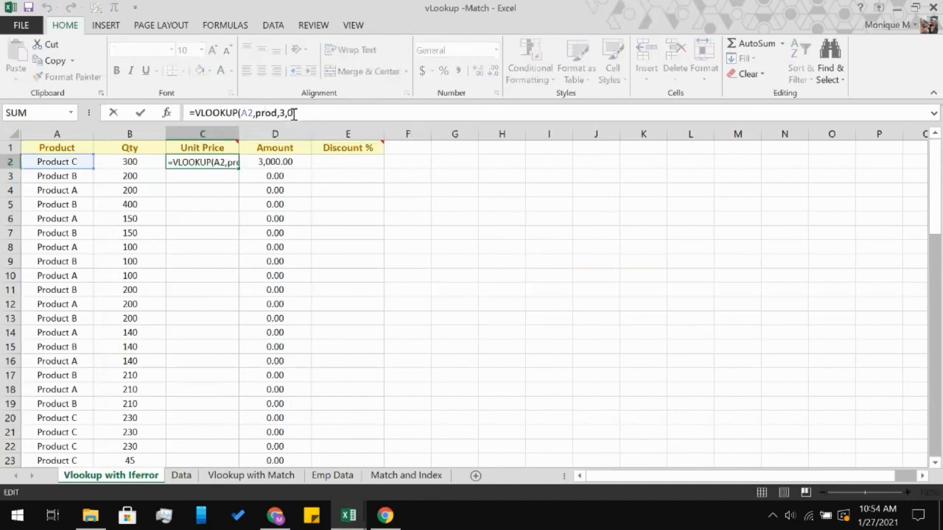
pyautogui.press('End')
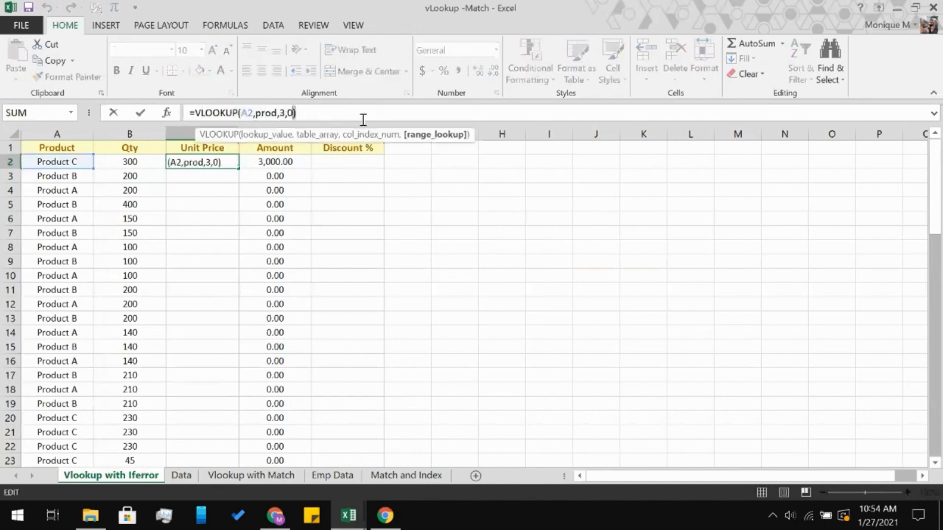
pyautogui.hotkey('shift', 'Left')
pyautogui.hotkey('shift', 'Left')
pyautogui.hotkey('shift', 'Left')
pyautogui.hotkey('shift', 'Left')
pyautogui.hotkey('shift', 'Left')
pyautogui.hotkey('shift', 'Left')
pyautogui.hotkey('shift', 'Left')
pyautogui.hotkey('shift', 'Left')
pyautogui.hotkey('shift', 'Left')
pyautogui.hotkey('shift', 'Left')
pyautogui.hotkey('shift', 'Left')
pyautogui.hotkey('shift', 'Left')
pyautogui.hotkey('shift', 'Left')
pyautogui.hotkey('shift', 'Left')
pyautogui.hotkey('shift', 'Left')
pyautogui.hotkey('shift', 'Left')
pyautogui.hotkey('shift', 'Left')
pyautogui.hotkey('shift', 'Left')
pyautogui.hotkey('shift', 'Left')
pyautogui.hotkey('shift', 'Left')
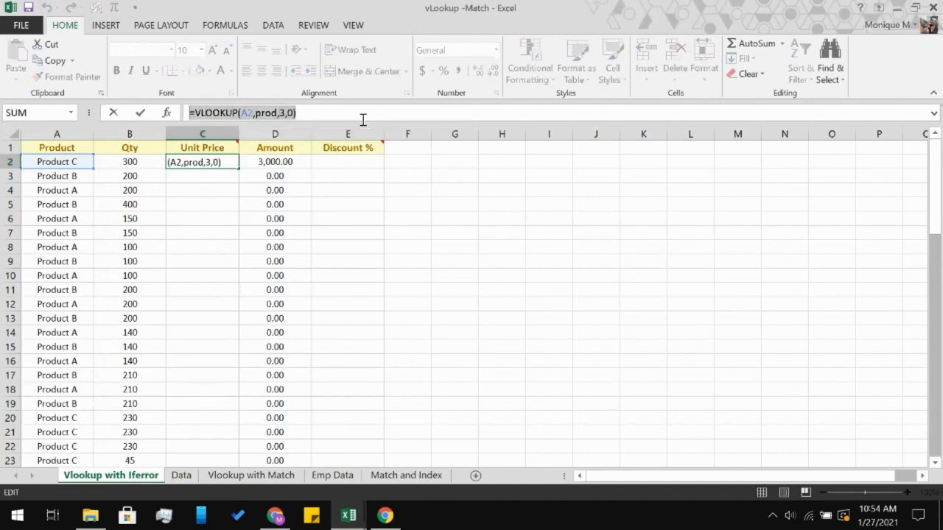
pyautogui.hotkey('ctrl', 'c')
pyautogui.write('=')
pyautogui.click(339, 159)
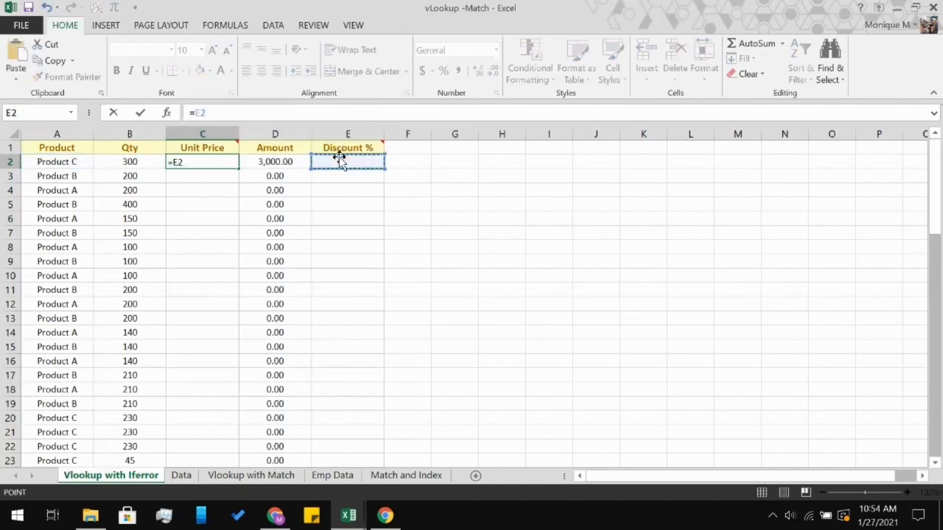
pyautogui.press('Escape')
# Step: Paste the copied formula into Discount % cell E2 and change its column index to 4
pyautogui.click(339, 163)
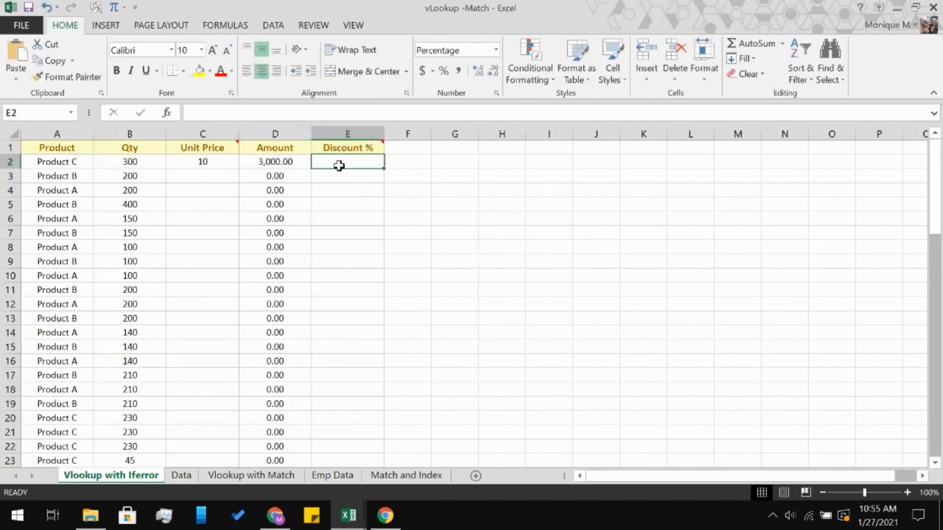
pyautogui.hotkey('ctrl', 'v')
pyautogui.click(284, 113)
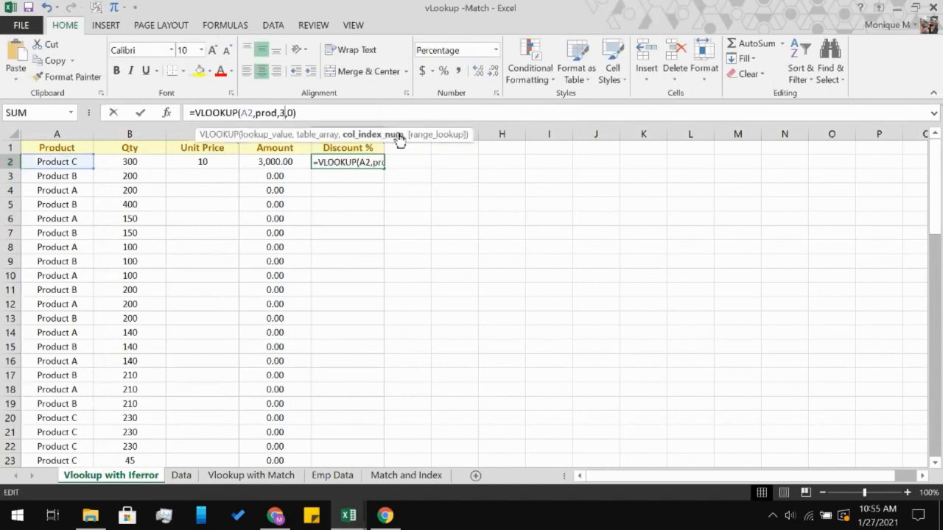
pyautogui.press('BackSpace')
pyautogui.write('4')
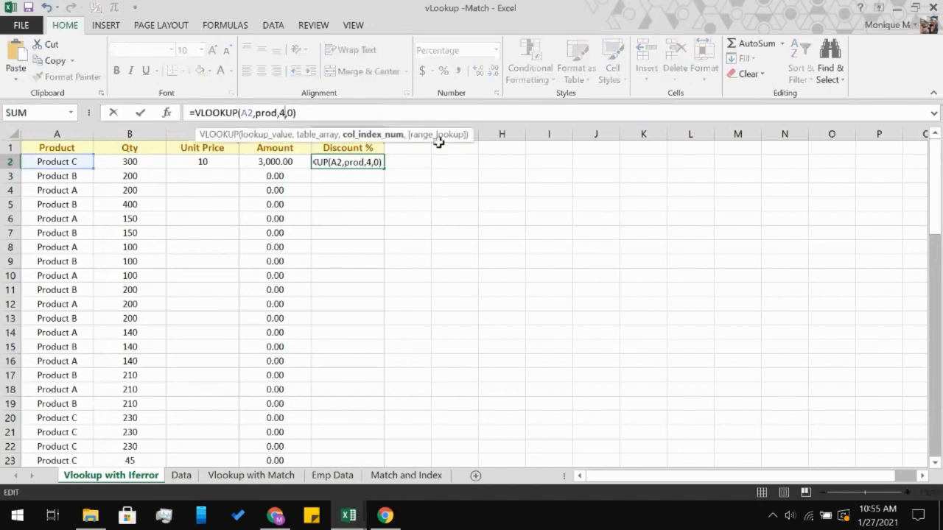
# Step: Reselect A2 as the lookup value in E2's formula, enter =VLOOKUP(A2,prod,4,0), and check the discount against the Data sheet
pyautogui.click(249, 115)
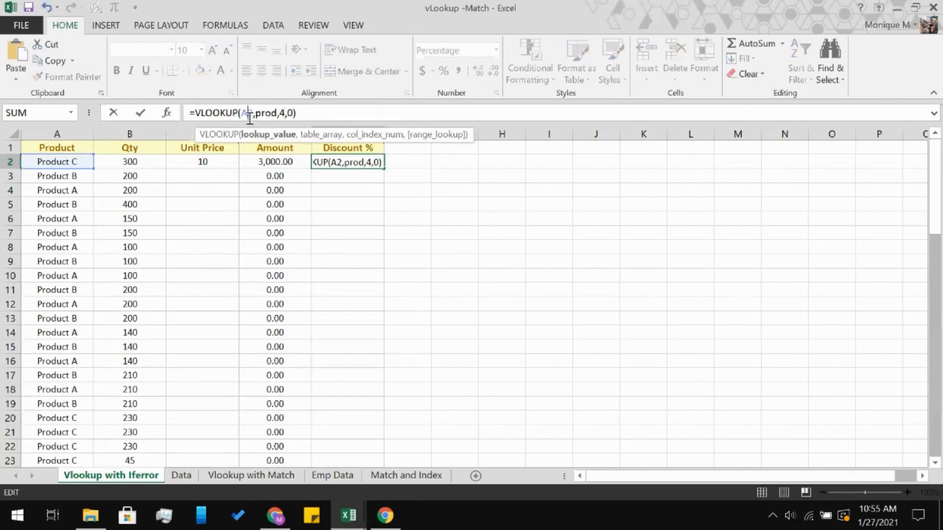
pyautogui.press('BackSpace')
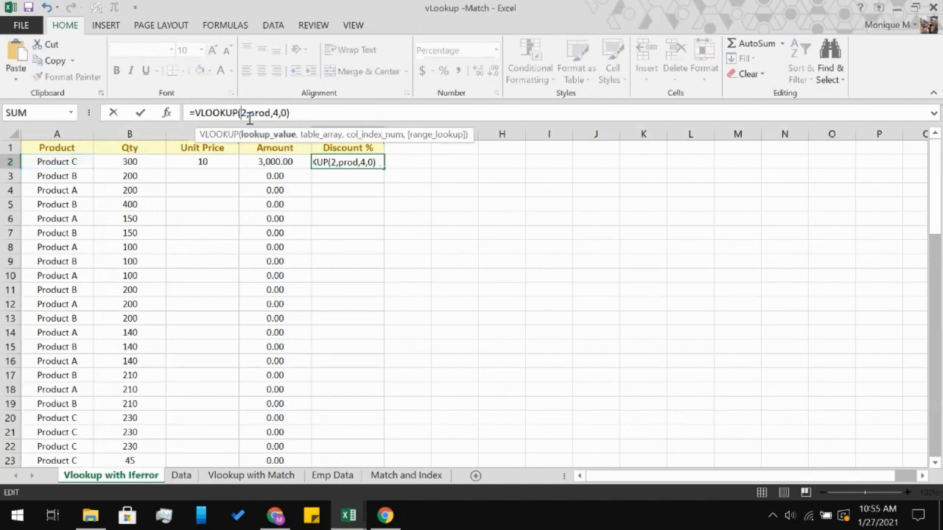
pyautogui.click(60, 162)
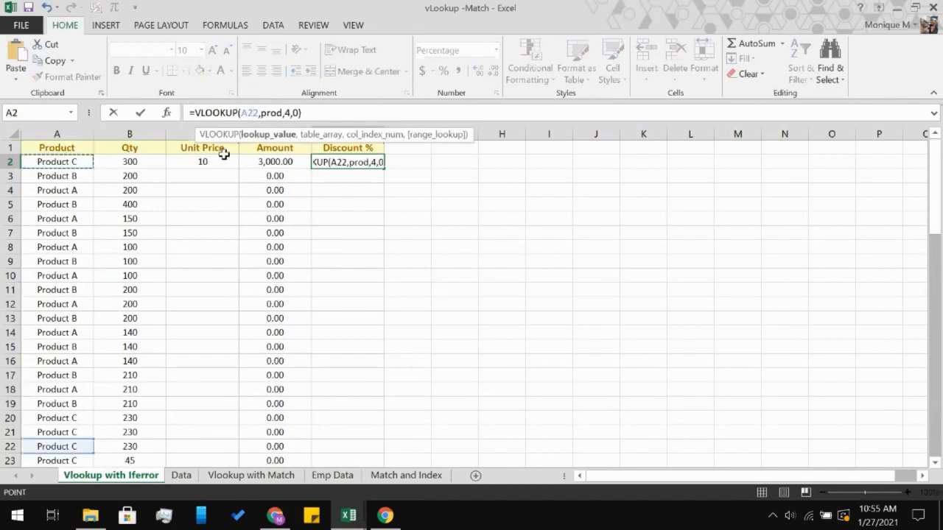
pyautogui.press('Delete')
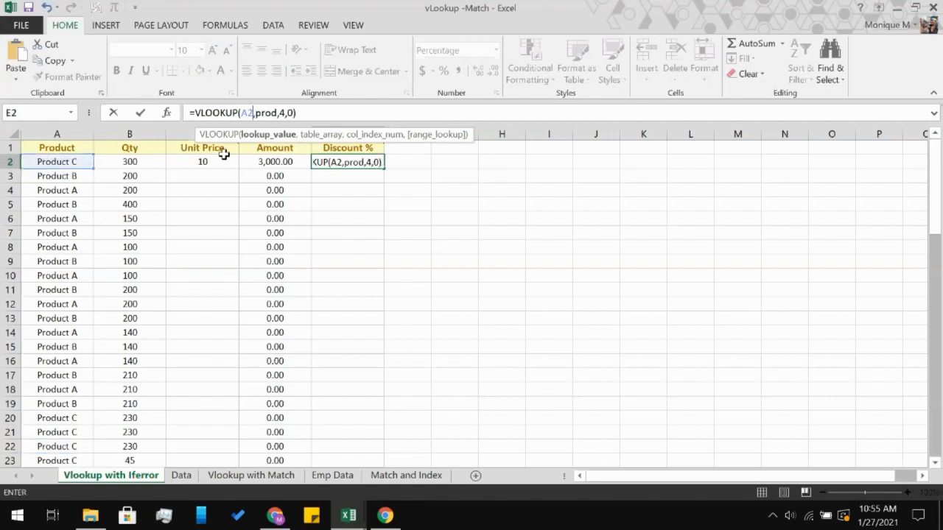
pyautogui.press('Return')
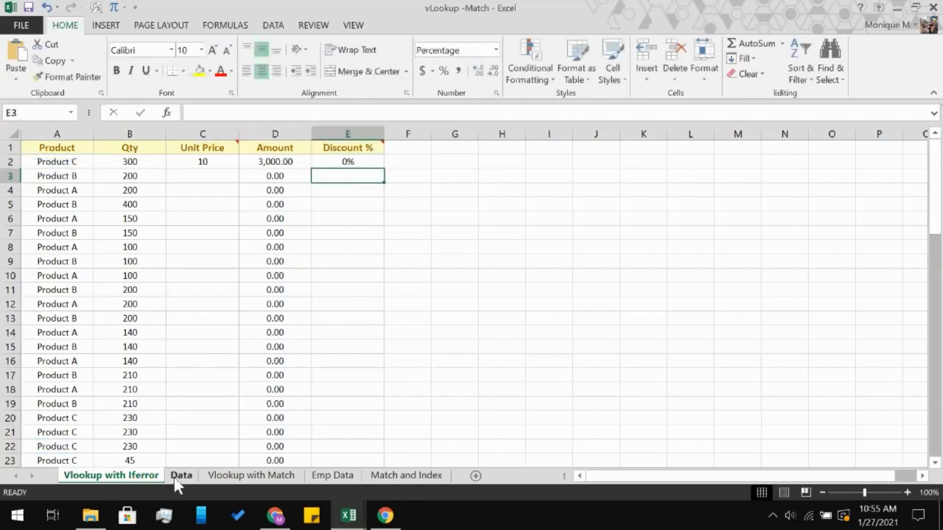
pyautogui.click(180, 476)
pyautogui.click(133, 475)
# Step: Fill the Unit Price formula from C2 down through C76 on Vlookup with Iferror
pyautogui.click(221, 164)
pyautogui.scroll(-8, 196, 306)
pyautogui.scroll(-4, 196, 306)
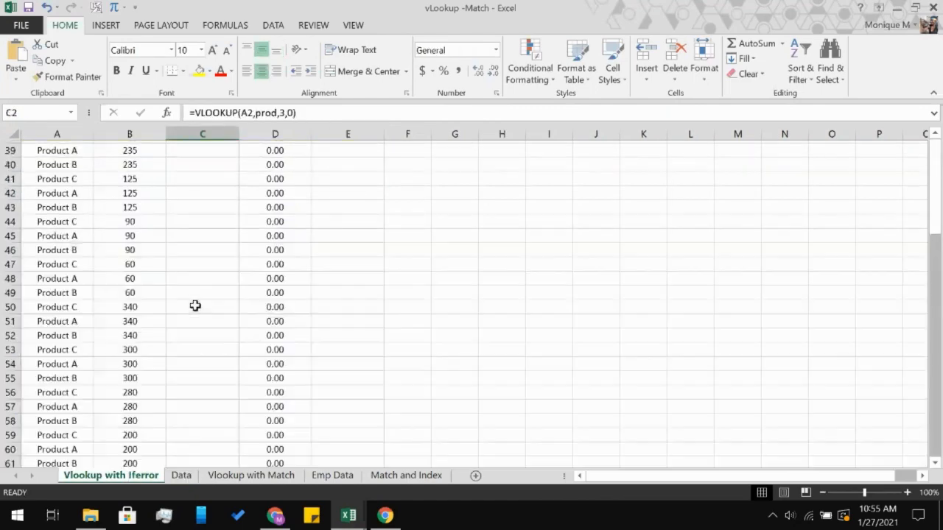
pyautogui.scroll(-15, 195, 305)
pyautogui.scroll(6, 195, 306)
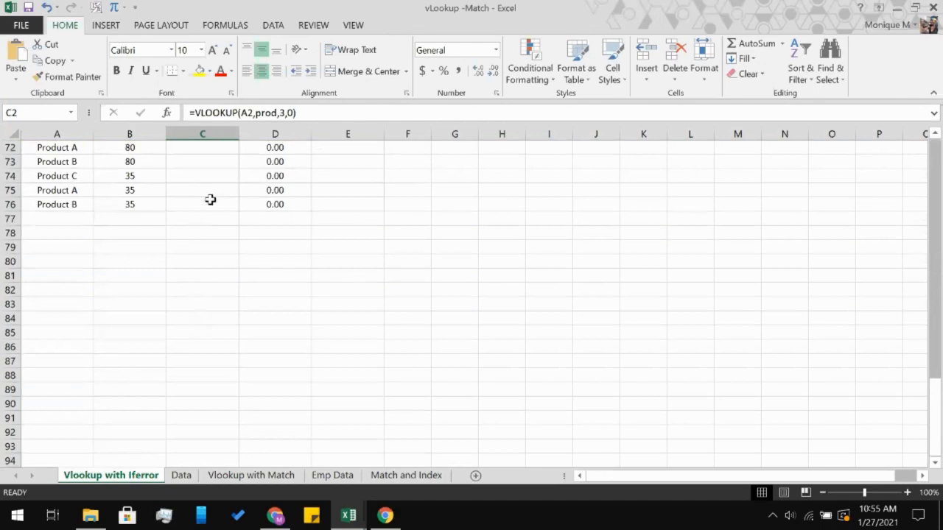
pyautogui.keyDown('shift'); pyautogui.click(210, 200); pyautogui.keyUp('shift')
pyautogui.hotkey('ctrl', 'd')
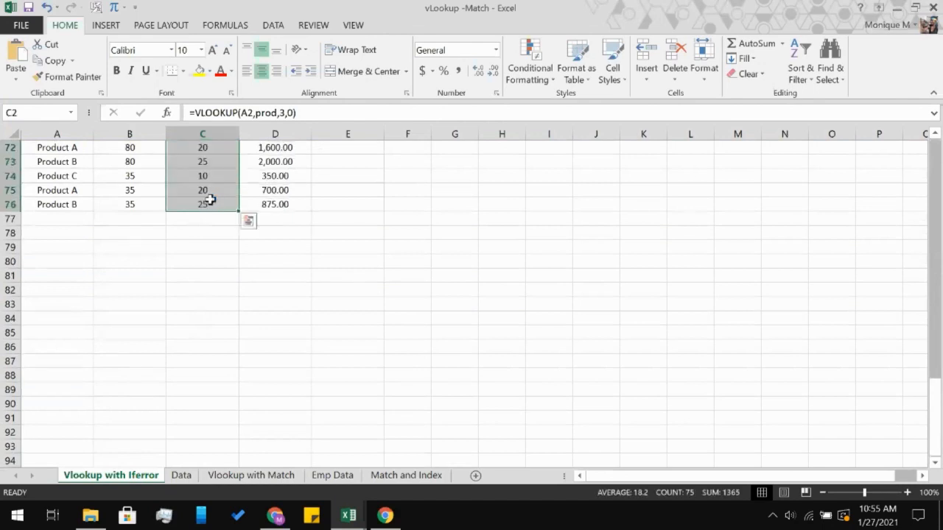
# Step: Fill the Discount % formula from E2 down through E76 and deselect the range
pyautogui.scroll(20, 210, 199)
pyautogui.click(339, 162)
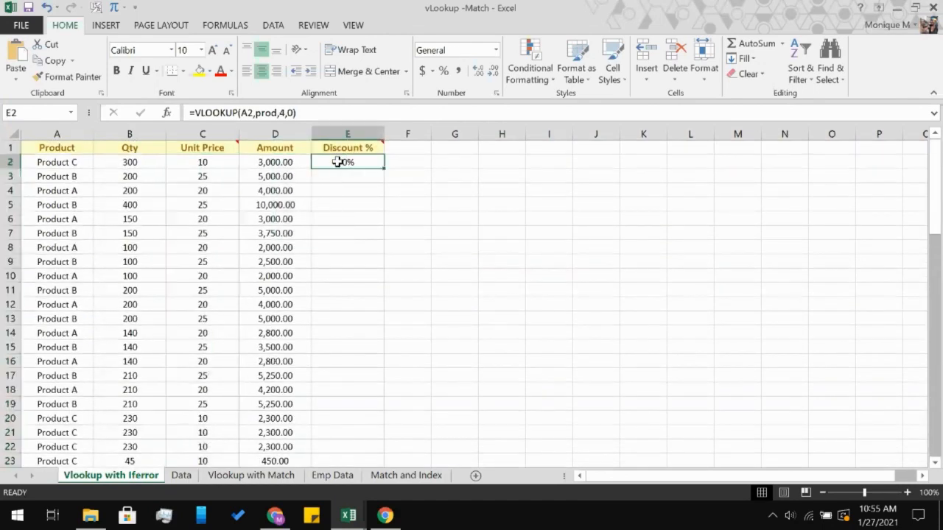
pyautogui.scroll(-8, 333, 320)
pyautogui.scroll(-13, 333, 319)
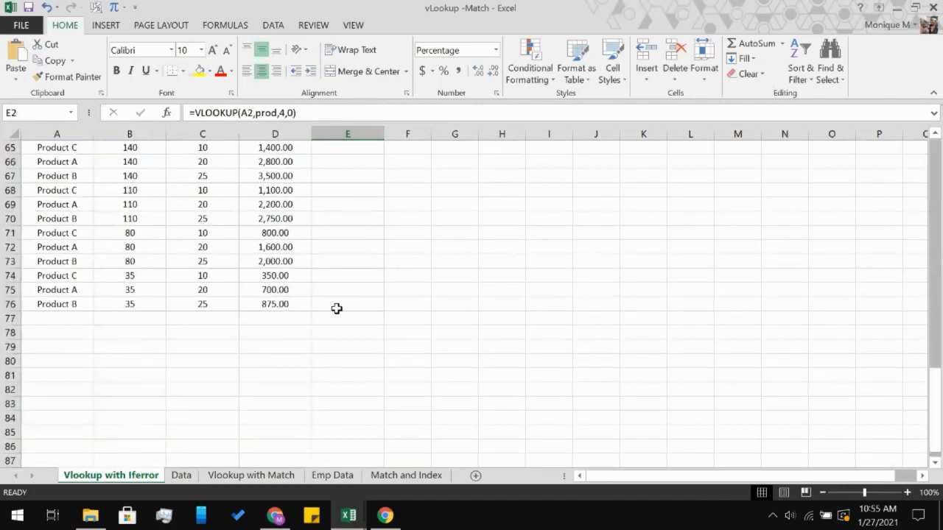
pyautogui.keyDown('shift'); pyautogui.click(336, 308); pyautogui.keyUp('shift')
pyautogui.hotkey('ctrl', 'd')
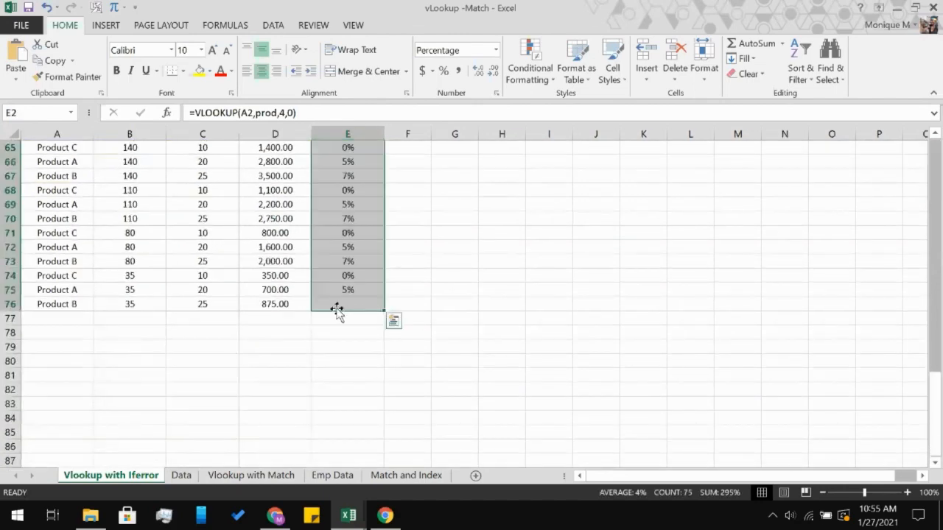
pyautogui.scroll(13, 337, 308)
pyautogui.scroll(9, 337, 308)
pyautogui.click(454, 275)
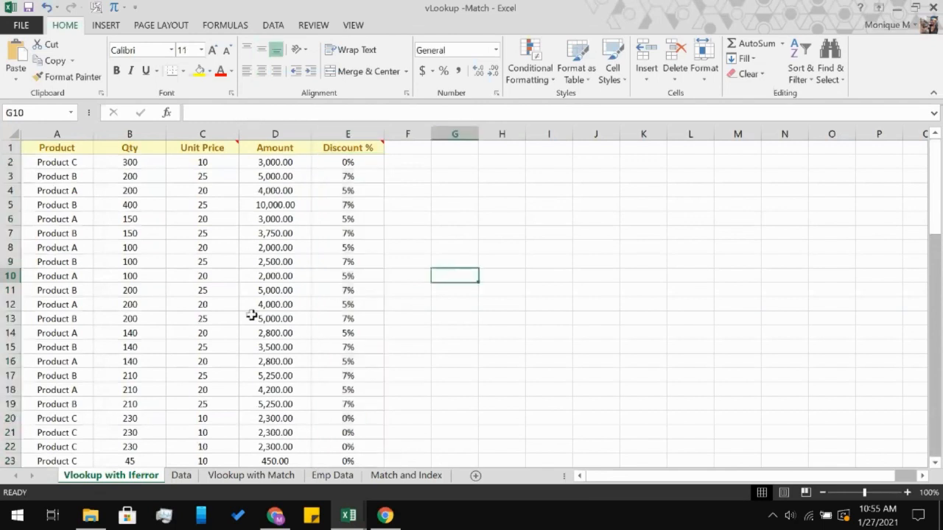
# Step: Compare the filled Unit Price and Discount % columns on Vlookup with Iferror with the product table on the Data sheet
pyautogui.click(183, 477)
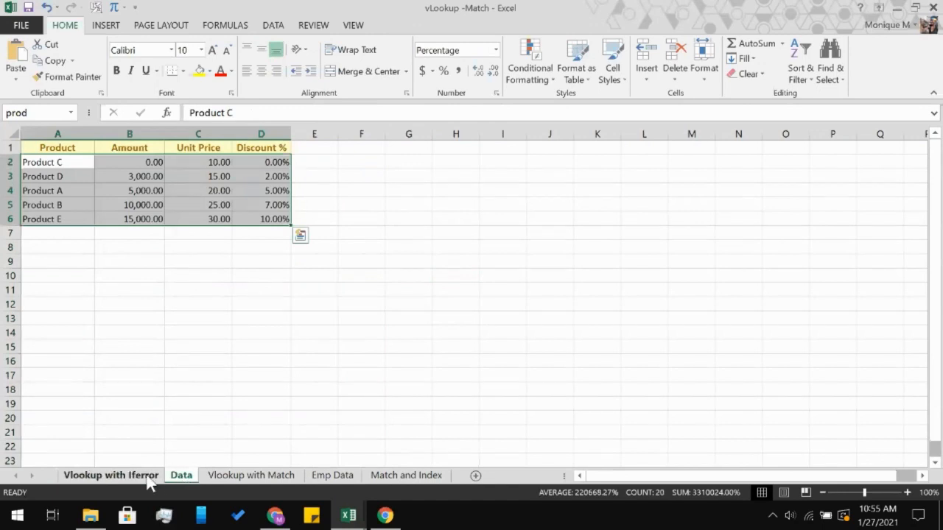
pyautogui.click(111, 475)
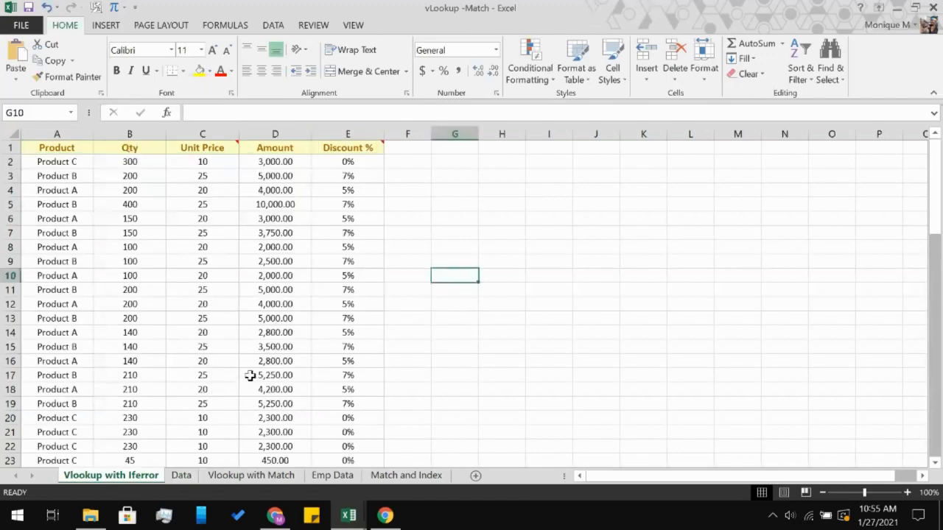
pyautogui.scroll(-2, 250, 376)
pyautogui.scroll(2, 251, 376)
pyautogui.click(251, 476)
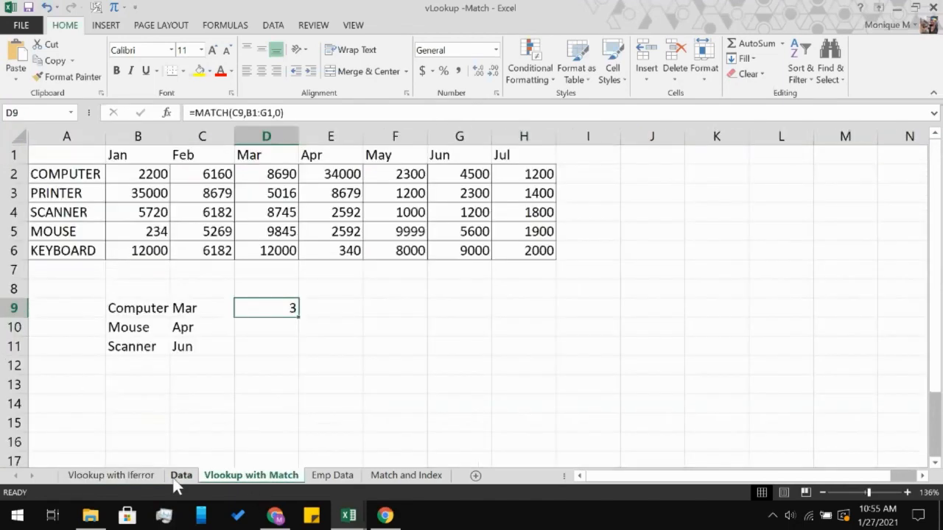
pyautogui.click(116, 479)
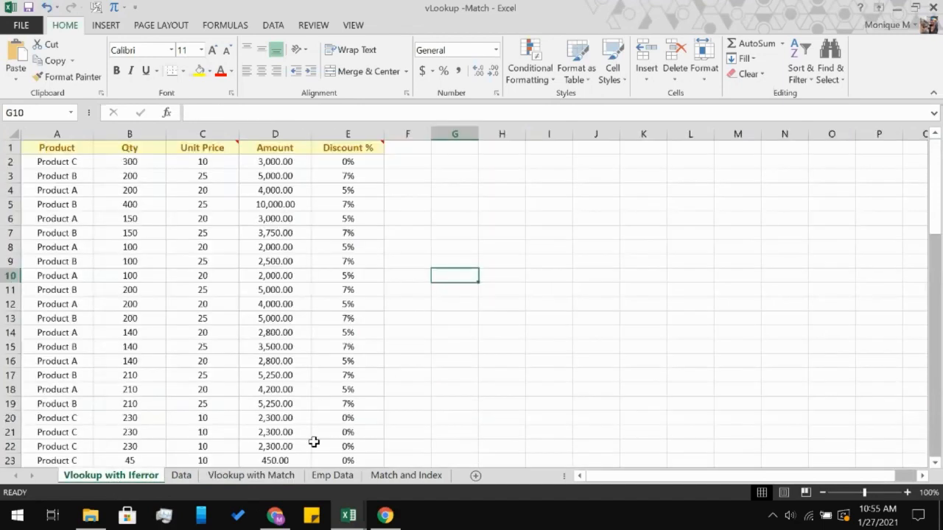
# Step: Rename Product C in cell A2 of the Data sheet to Product C1
pyautogui.click(183, 477)
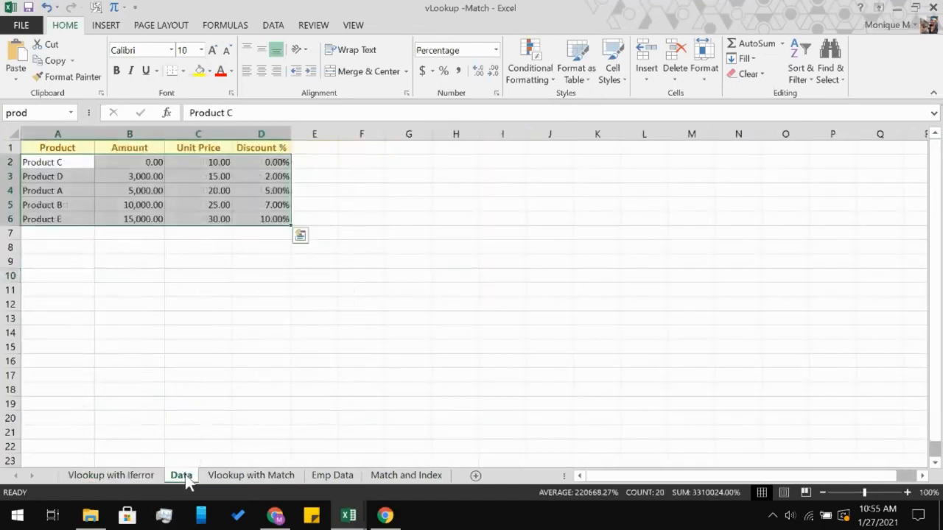
pyautogui.click(248, 360)
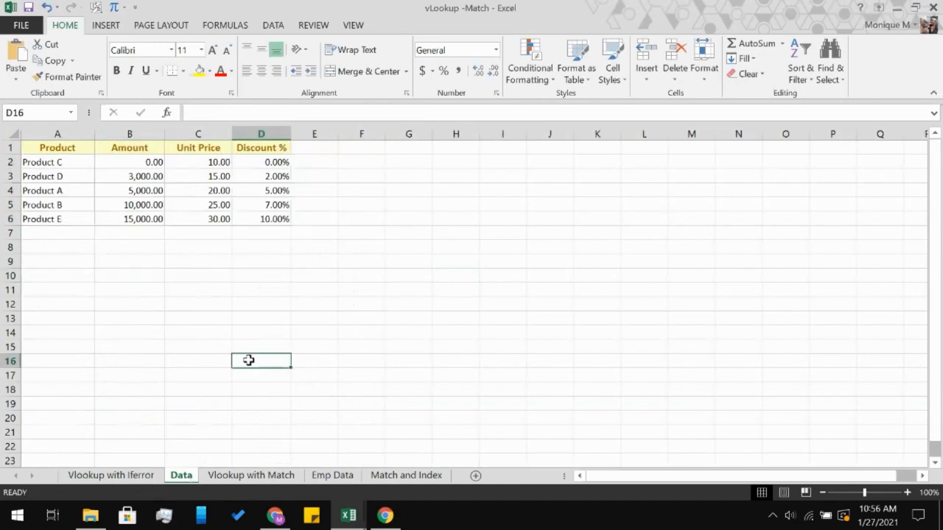
pyautogui.click(80, 162)
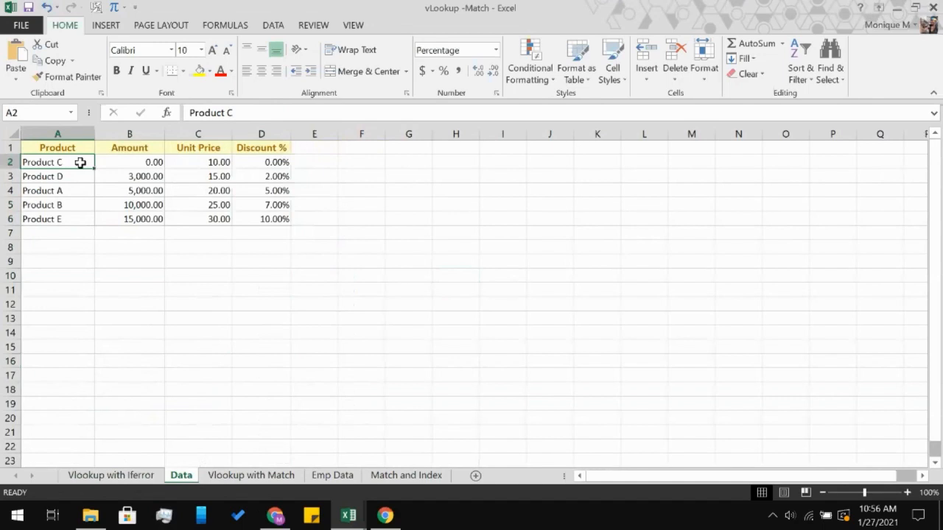
pyautogui.doubleClick(81, 162)
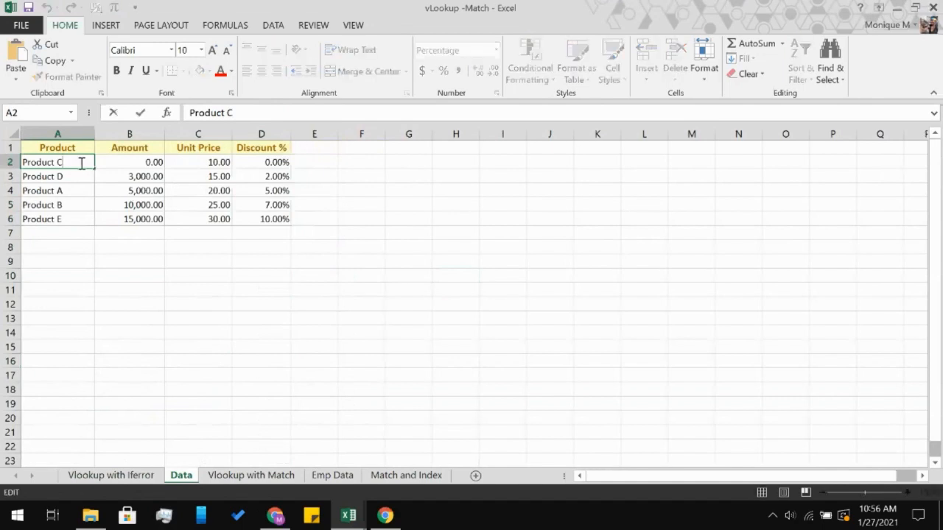
pyautogui.write('1')
pyautogui.click(167, 305)
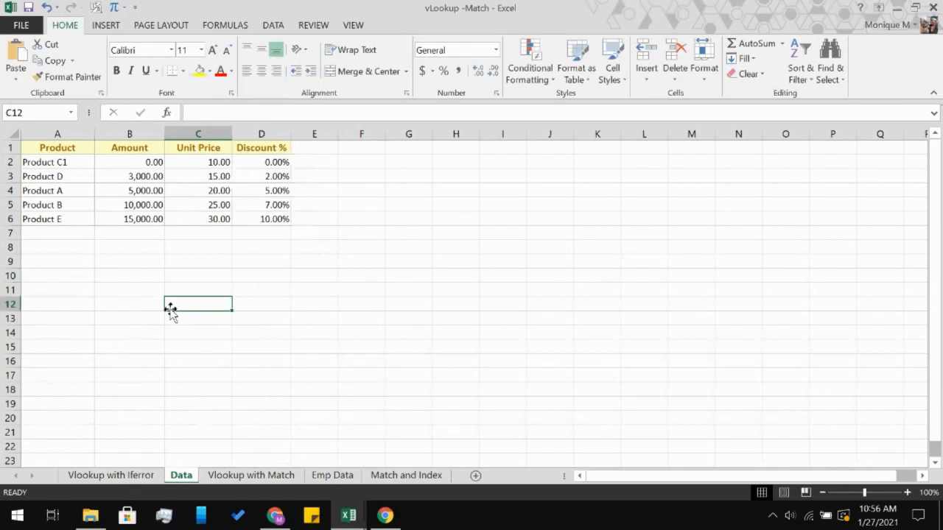
# Step: Examine the Product C rows on Vlookup with Iferror, including the lookup formula in C2 and its product name in A2
pyautogui.click(106, 476)
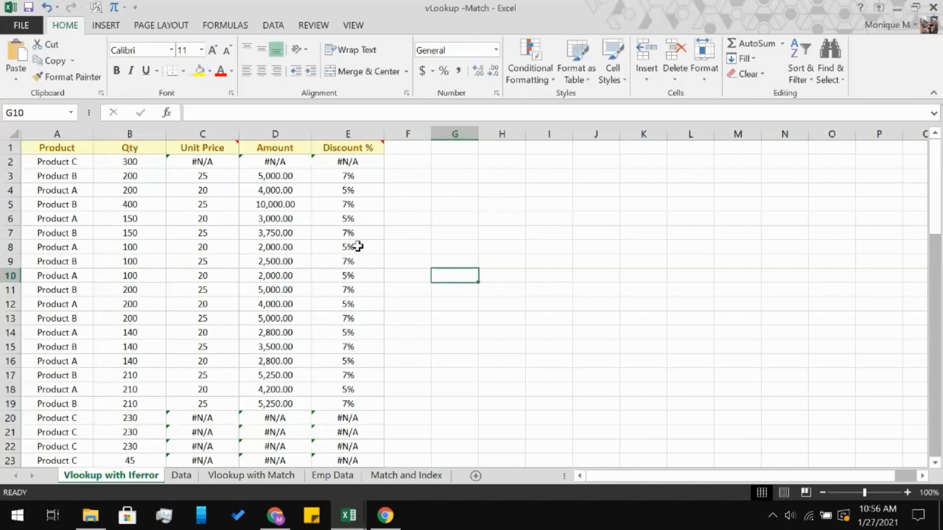
pyautogui.click(212, 163)
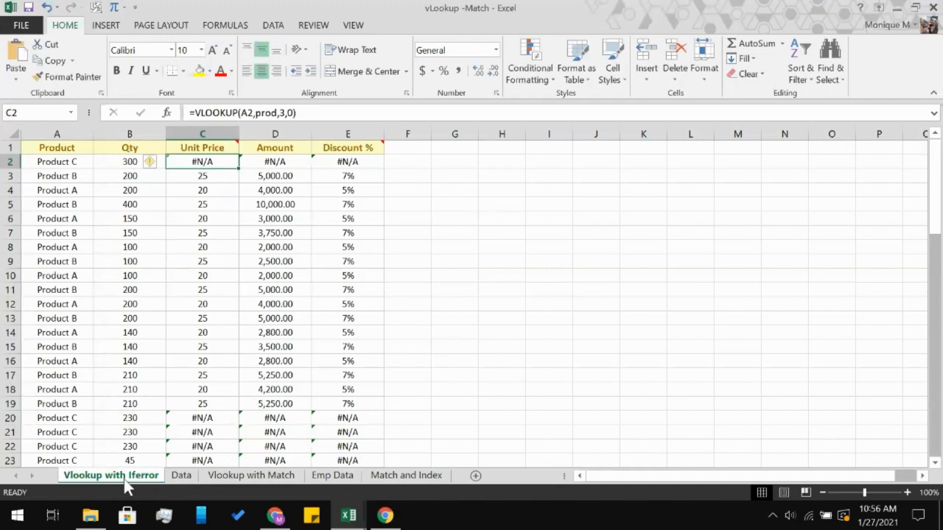
pyautogui.click(45, 162)
pyautogui.scroll(1, 312, 303)
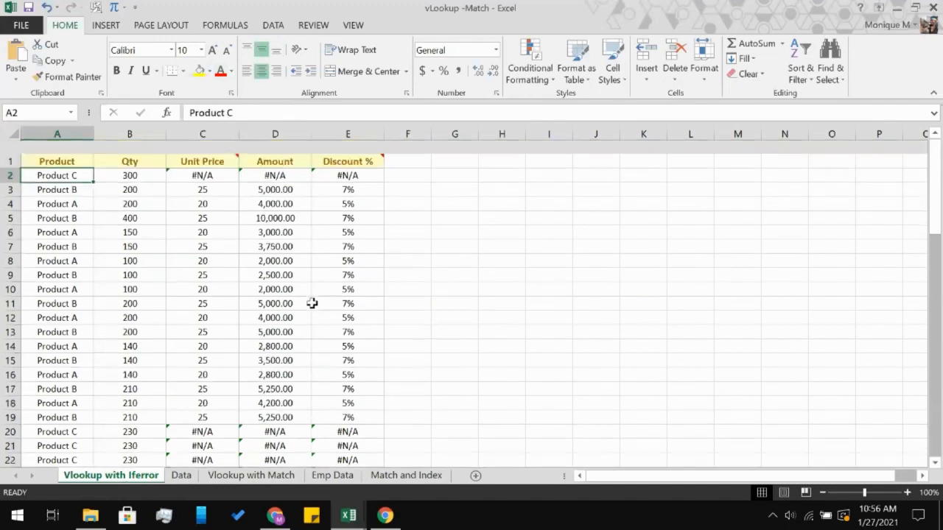
# Step: Add filters to the headers of the product table A1:E76 on Vlookup with Iferror and deselect the table
pyautogui.click(67, 146)
pyautogui.scroll(-10, 305, 285)
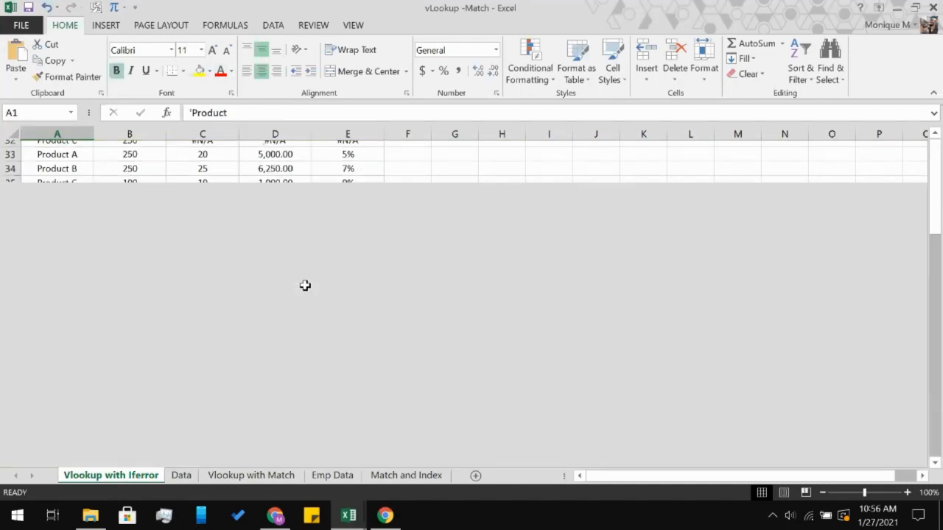
pyautogui.scroll(-15, 305, 285)
pyautogui.scroll(4, 305, 285)
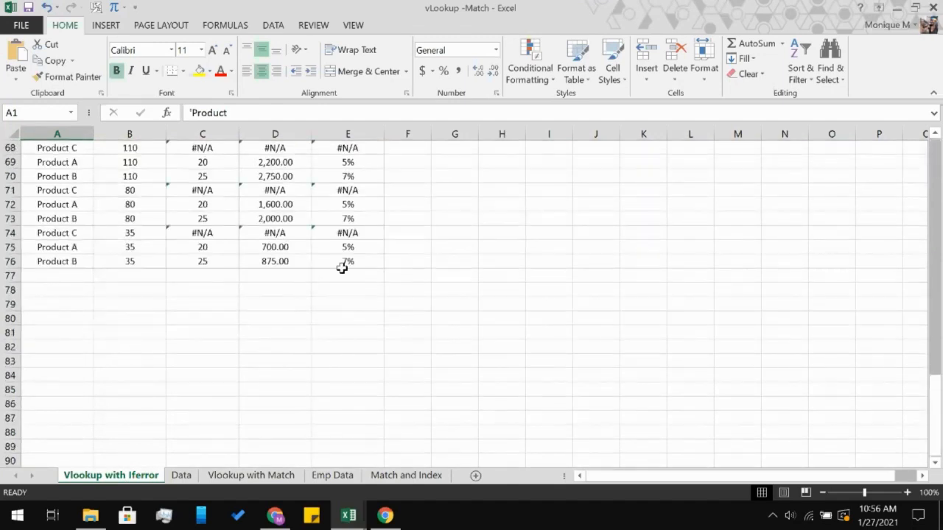
pyautogui.keyDown('shift'); pyautogui.click(342, 268); pyautogui.keyUp('shift')
pyautogui.scroll(18, 352, 259)
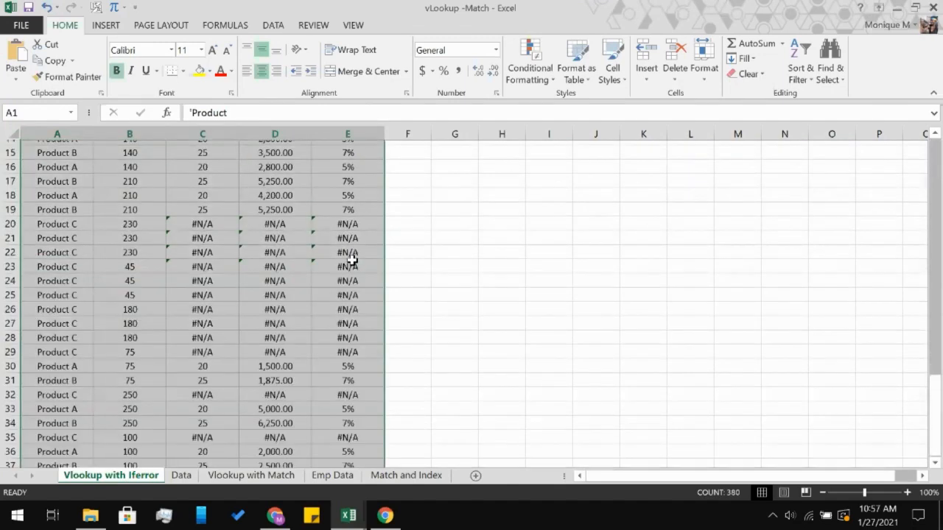
pyautogui.scroll(5, 353, 260)
pyautogui.hotkey('ctrl', 'shift', 'l')
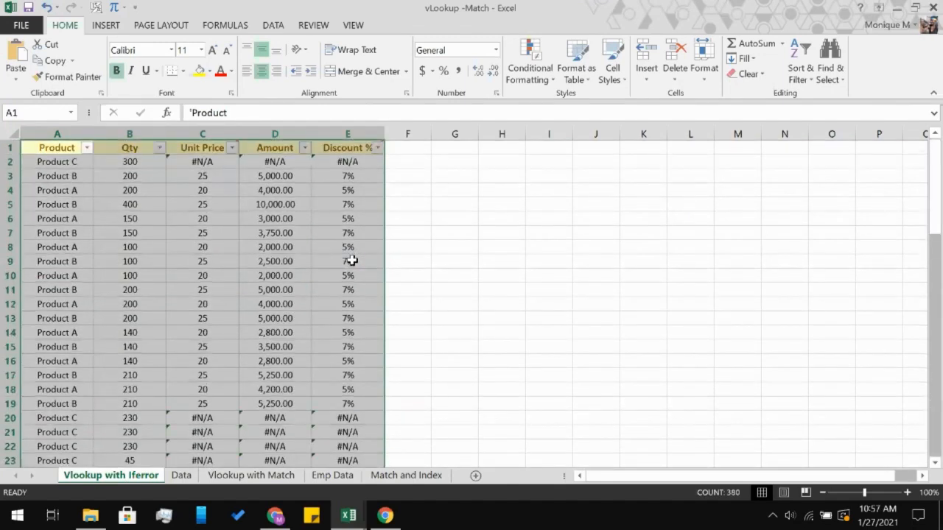
pyautogui.click(451, 250)
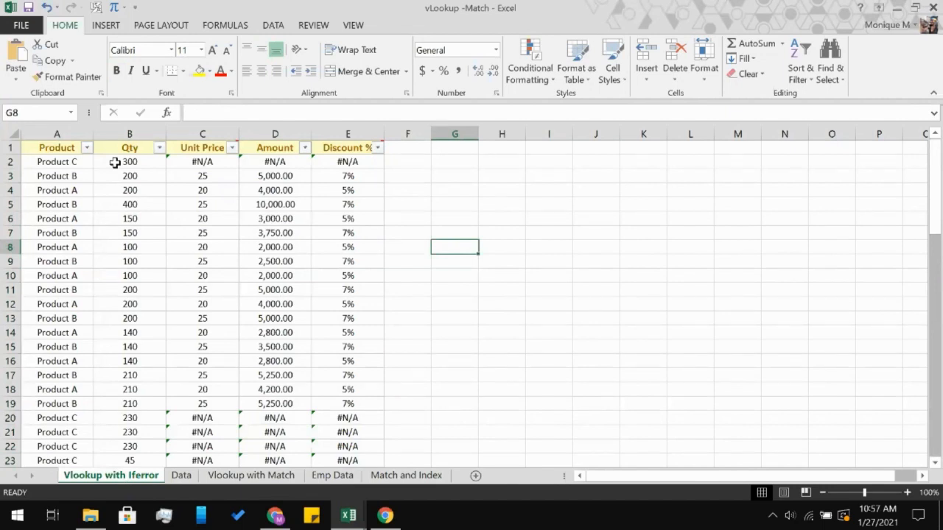
# Step: Filter the Unit Price column to show only the #N/A rows
pyautogui.click(232, 148)
pyautogui.click(90, 293)
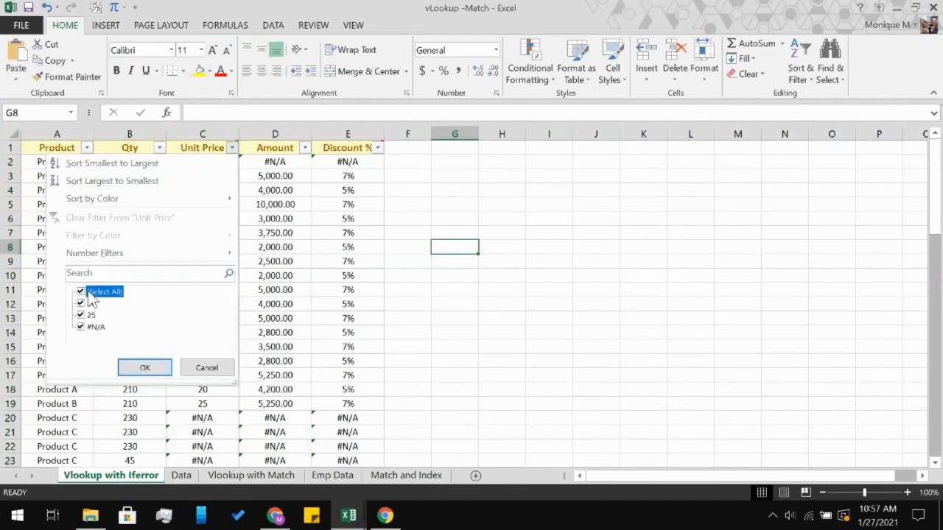
pyautogui.click(80, 327)
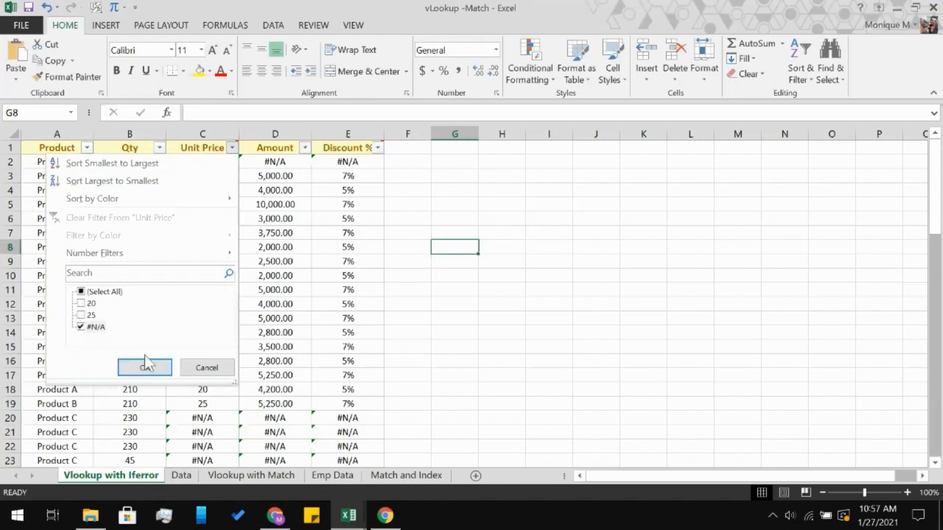
pyautogui.click(142, 367)
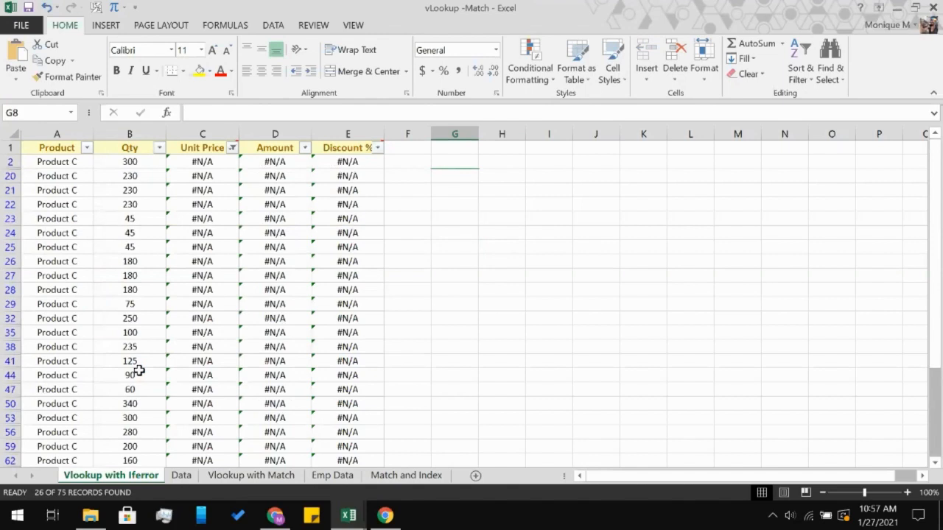
pyautogui.click(213, 162)
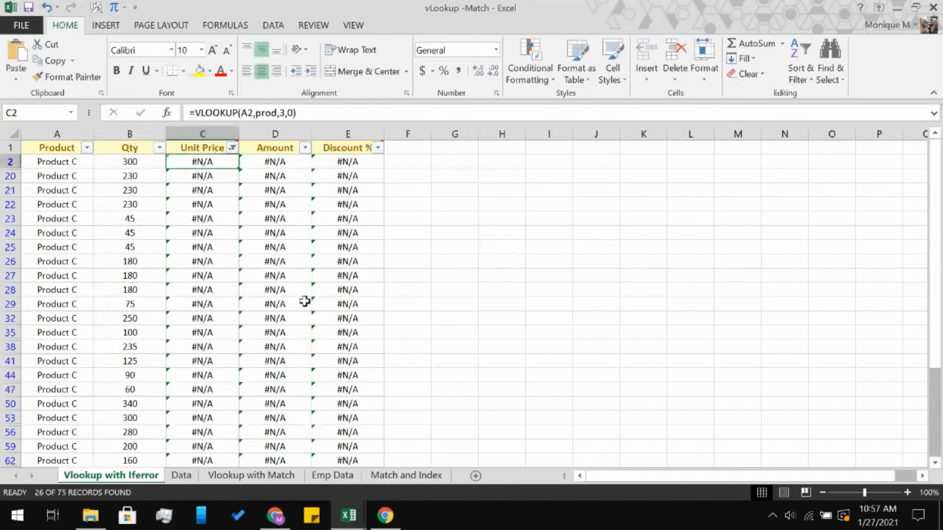
pyautogui.scroll(-5, 305, 301)
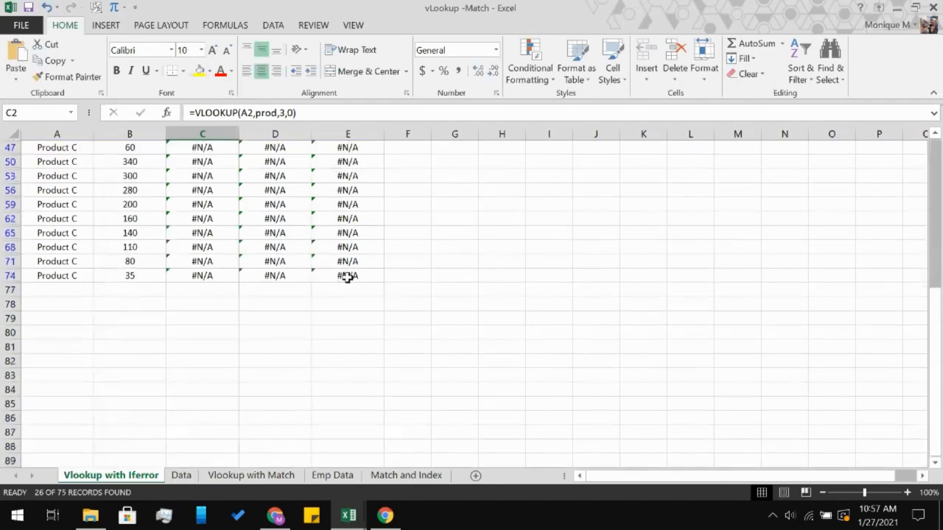
pyautogui.keyDown('shift'); pyautogui.click(347, 276); pyautogui.keyUp('shift')
pyautogui.scroll(6, 347, 276)
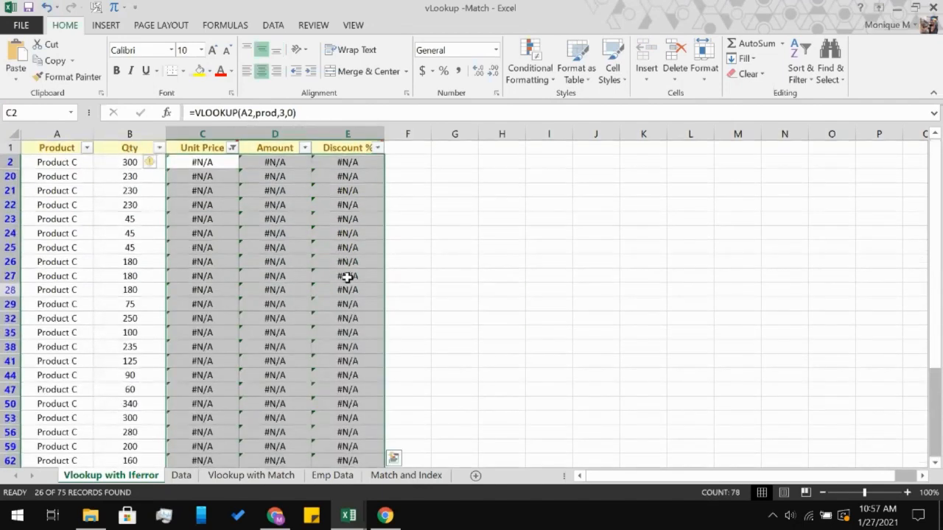
# Step: Clear the contents of the filtered #N/A Unit Price cells from C2 to C74
pyautogui.click(177, 160)
pyautogui.scroll(-10, 228, 354)
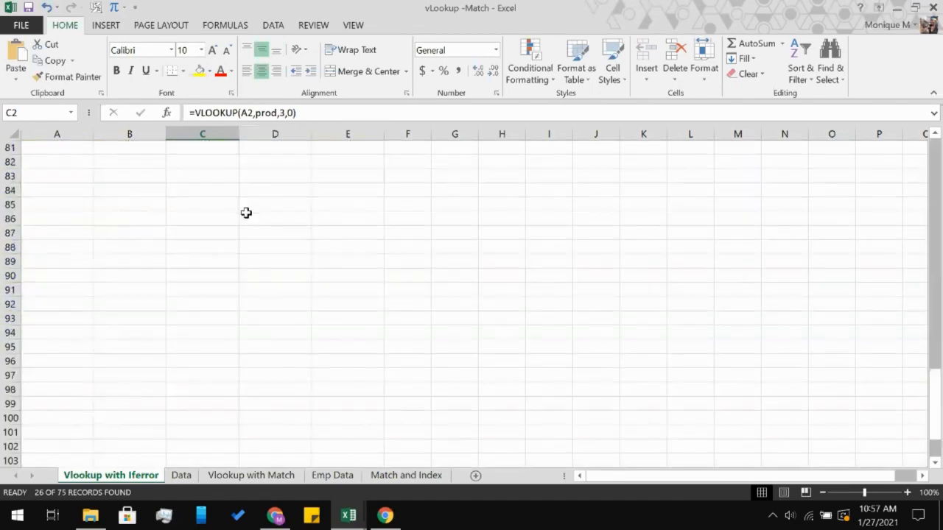
pyautogui.scroll(3, 246, 212)
pyautogui.keyDown('shift'); pyautogui.click(218, 221); pyautogui.keyUp('shift')
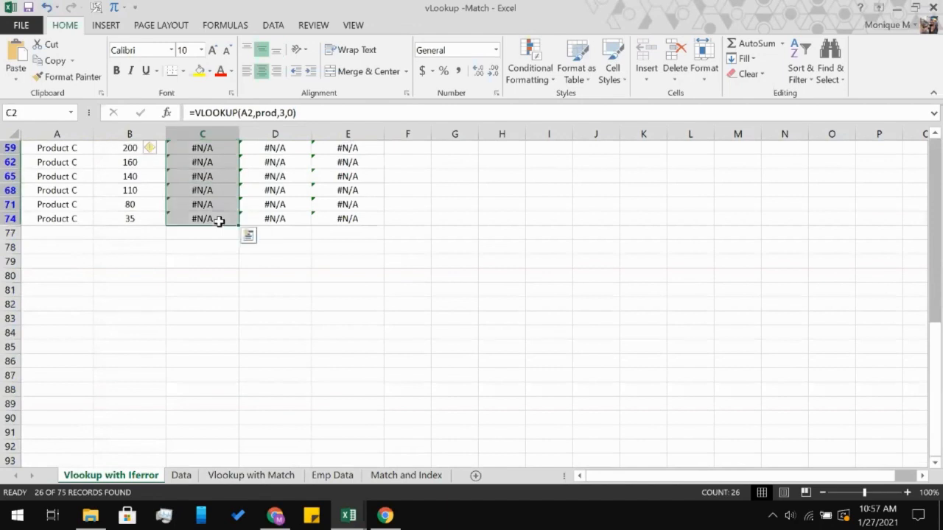
pyautogui.scroll(7, 219, 221)
pyautogui.press('Delete')
pyautogui.click(208, 159)
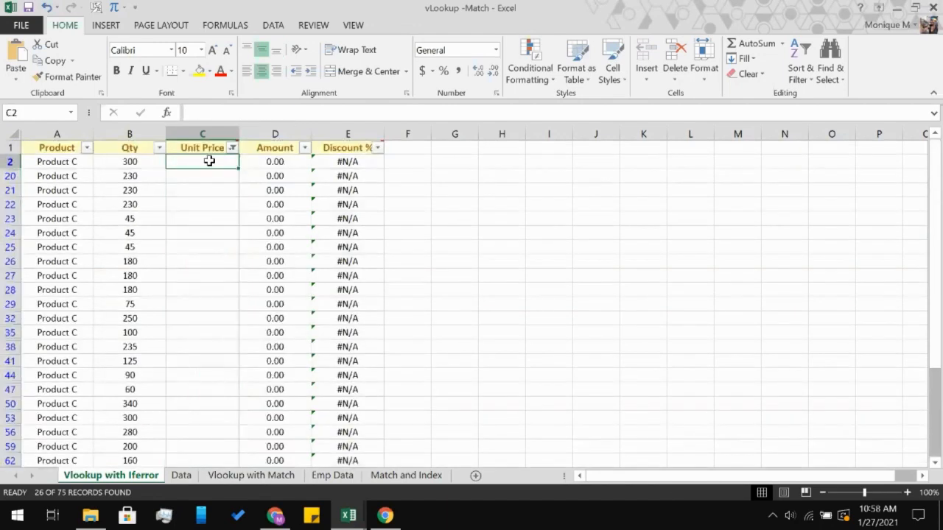
# Step: Clear the filter from Unit Price and review the blanked Product C rows among the full table
pyautogui.click(232, 147)
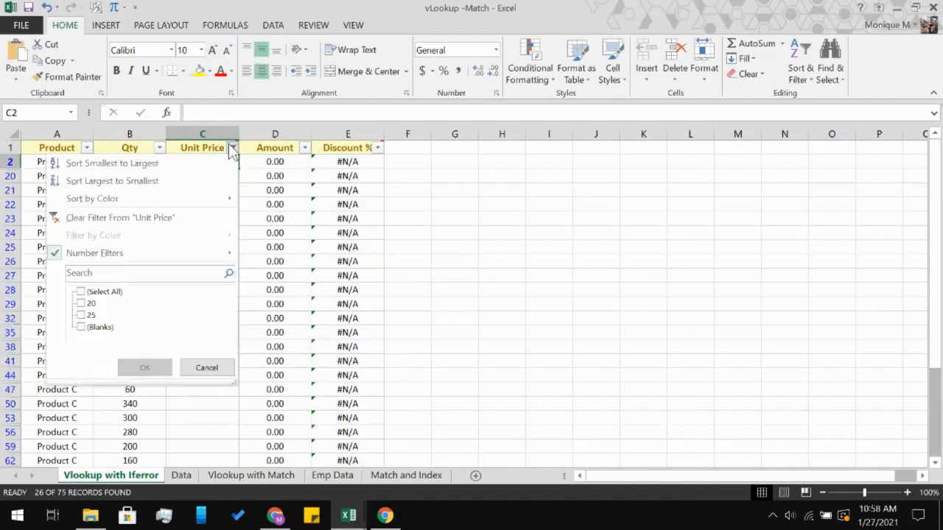
pyautogui.click(105, 220)
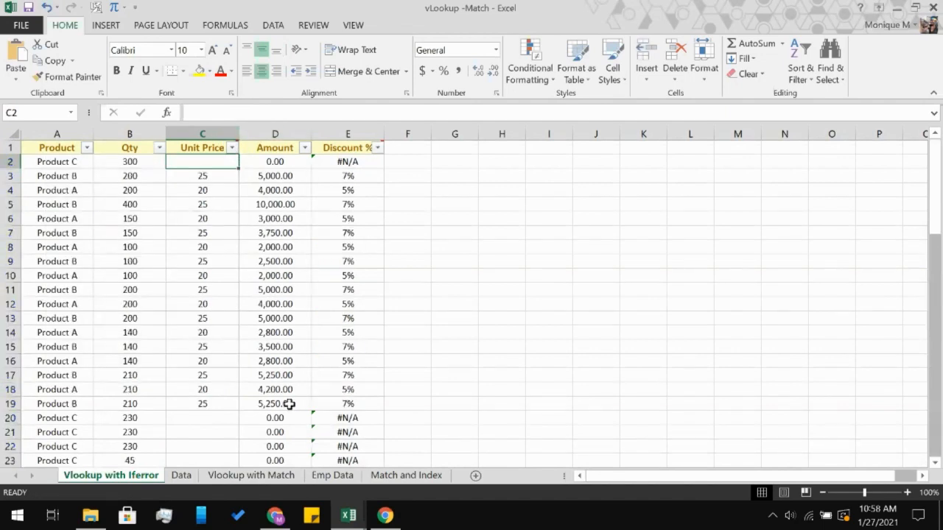
pyautogui.scroll(-4, 289, 404)
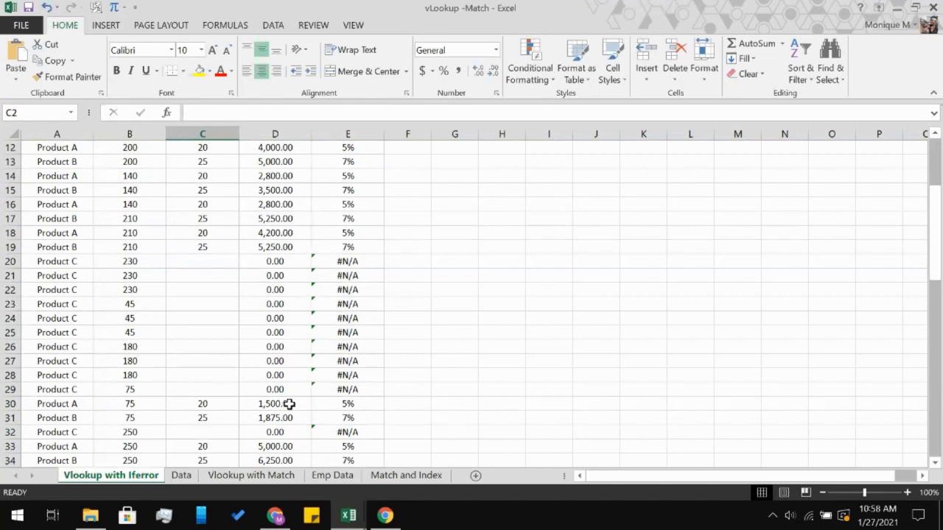
pyautogui.scroll(4, 290, 404)
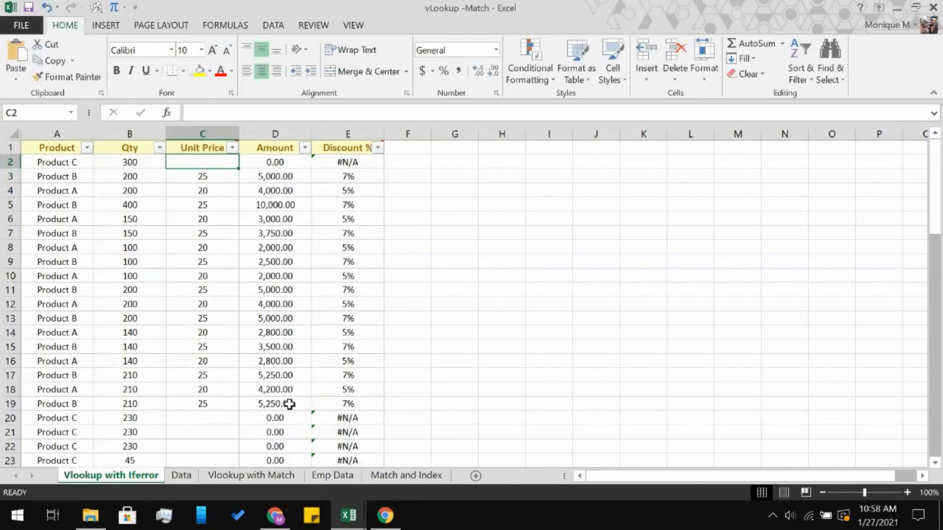
# Step: Undo the filter clearing, the deletion of the Unit Price formulas and the #N/A filter
pyautogui.hotkey('ctrl', 'z')
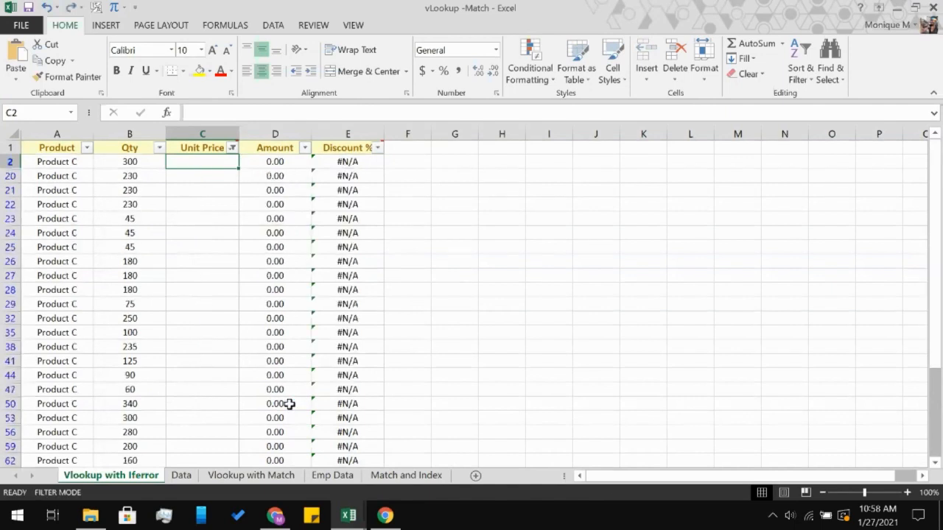
pyautogui.hotkey('ctrl', 'v')
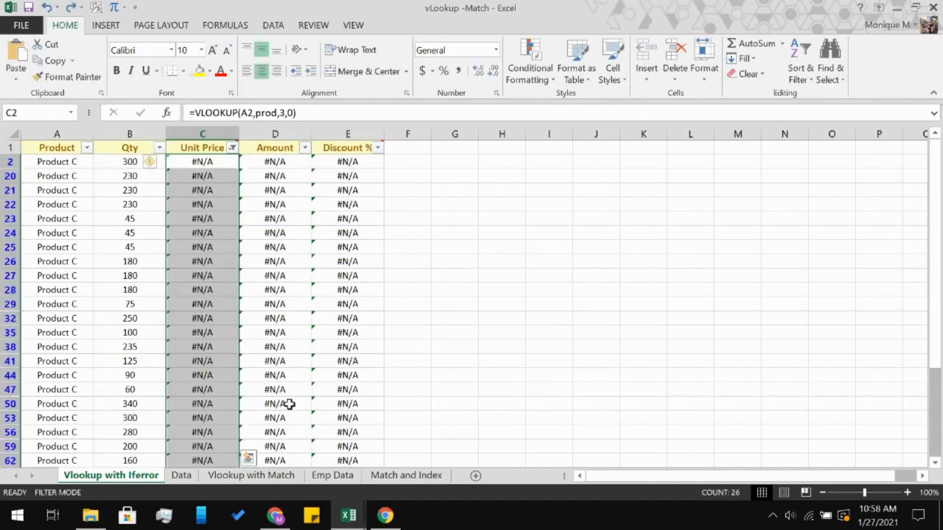
pyautogui.hotkey('ctrl', 'z')
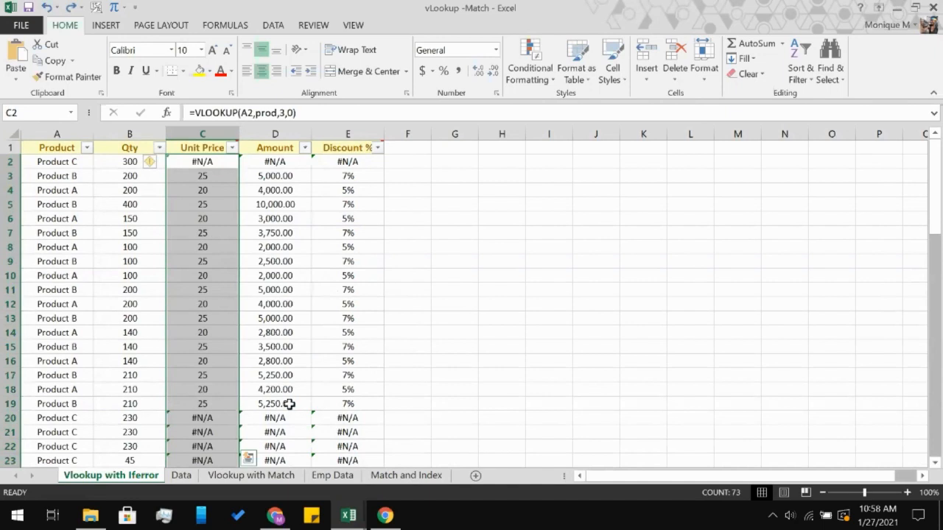
# Step: Wrap the lookup in C2 with IFERROR so it returns 0 on error: =IFERROR(VLOOKUP(A2,prod,3,0),0)
pyautogui.click(240, 113)
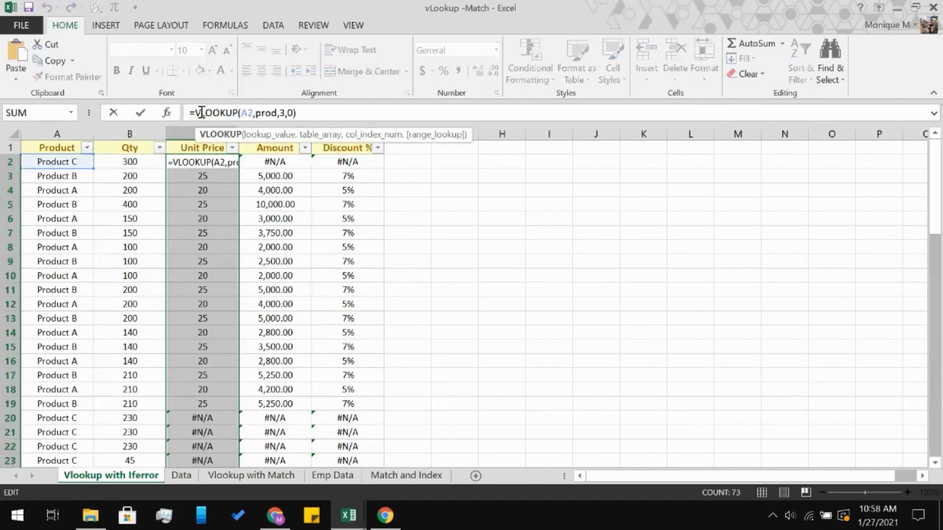
pyautogui.moveTo(356, 150)
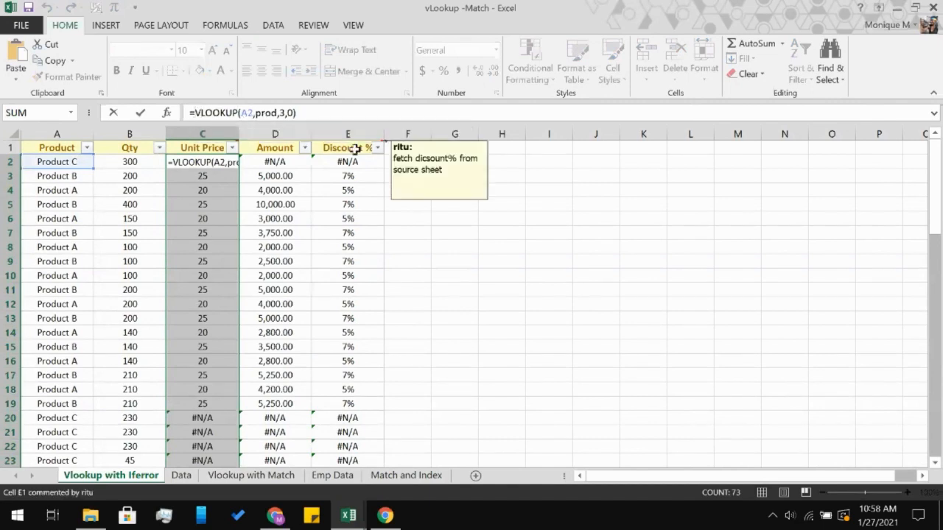
pyautogui.write('if')
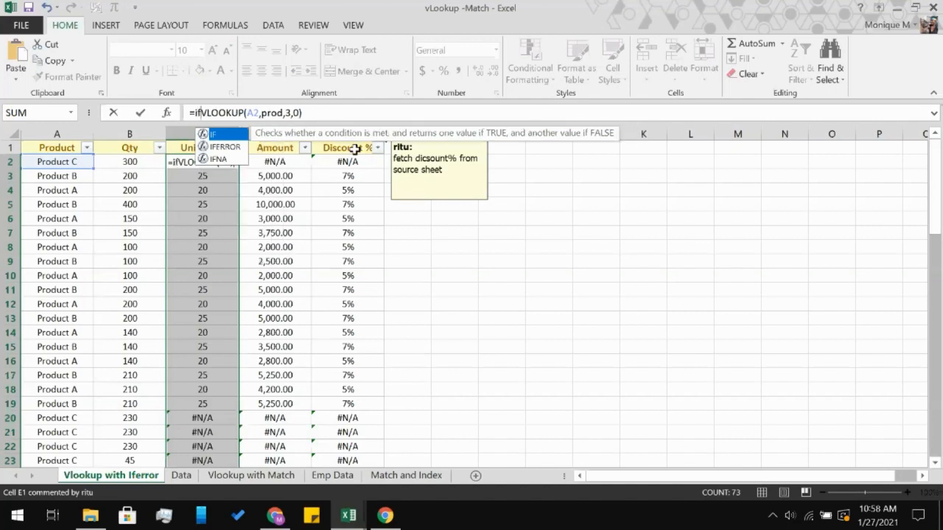
pyautogui.press('Down')
pyautogui.press('Tab')
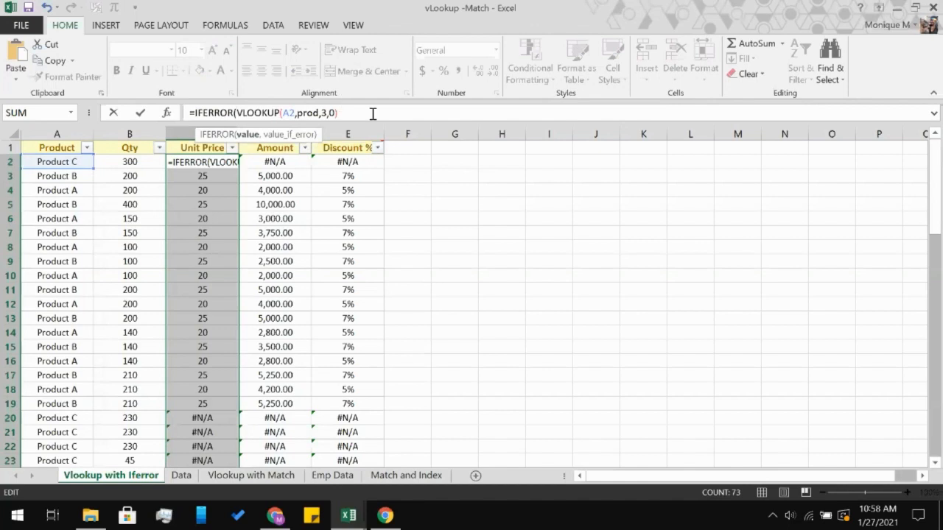
pyautogui.click(354, 114)
pyautogui.write(',')
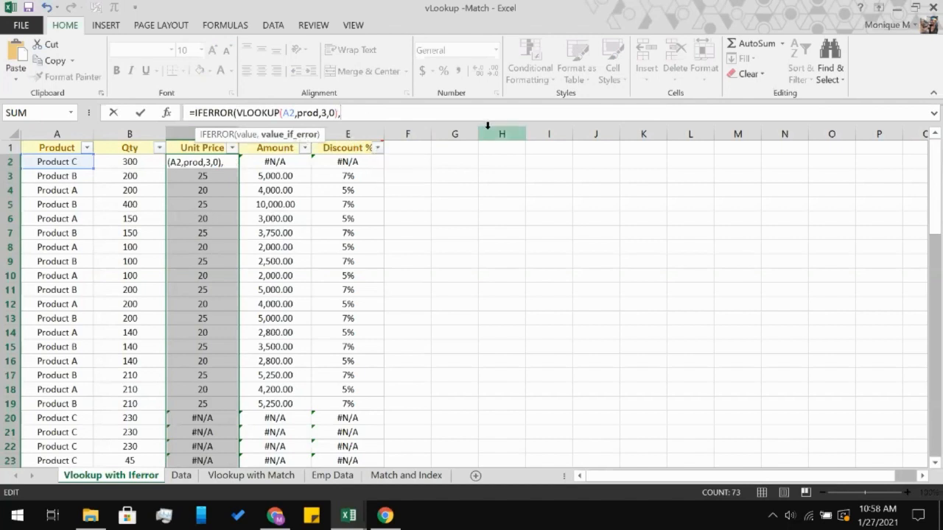
pyautogui.write('0')
pyautogui.press('Return')
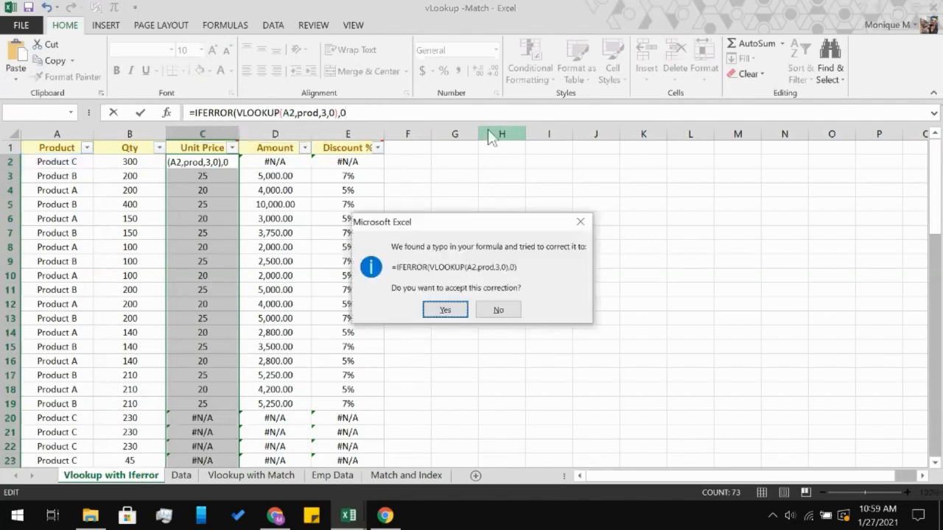
pyautogui.click(446, 310)
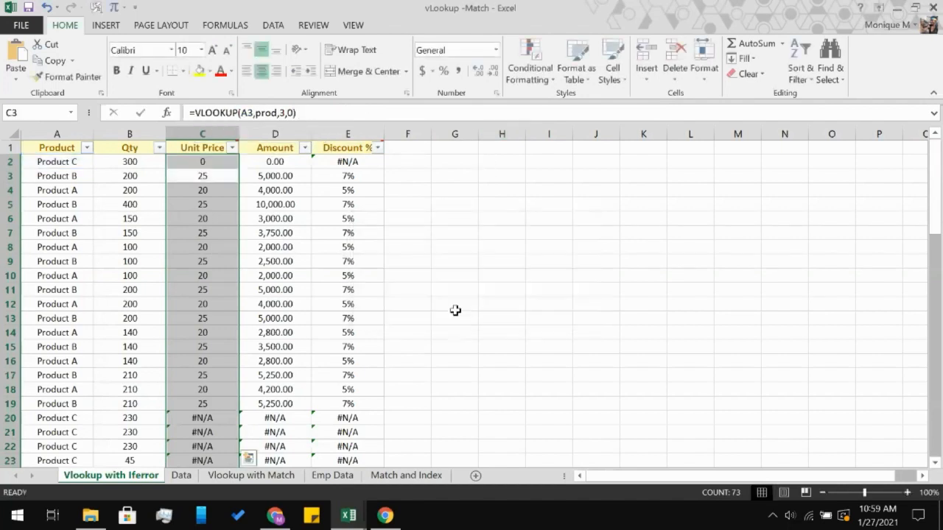
# Step: Fill the IFERROR formula from C2 down the Unit Price column to C76 and deselect the range
pyautogui.click(219, 162)
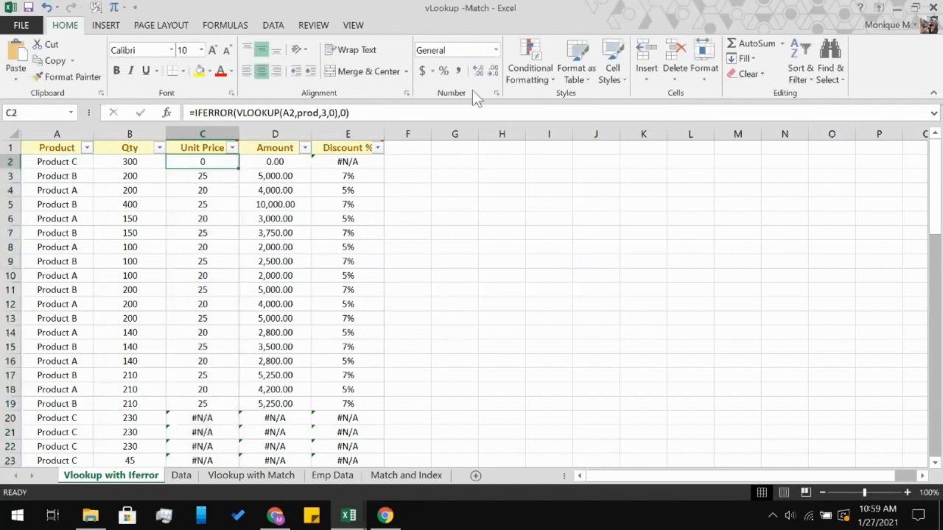
pyautogui.scroll(-10, 184, 310)
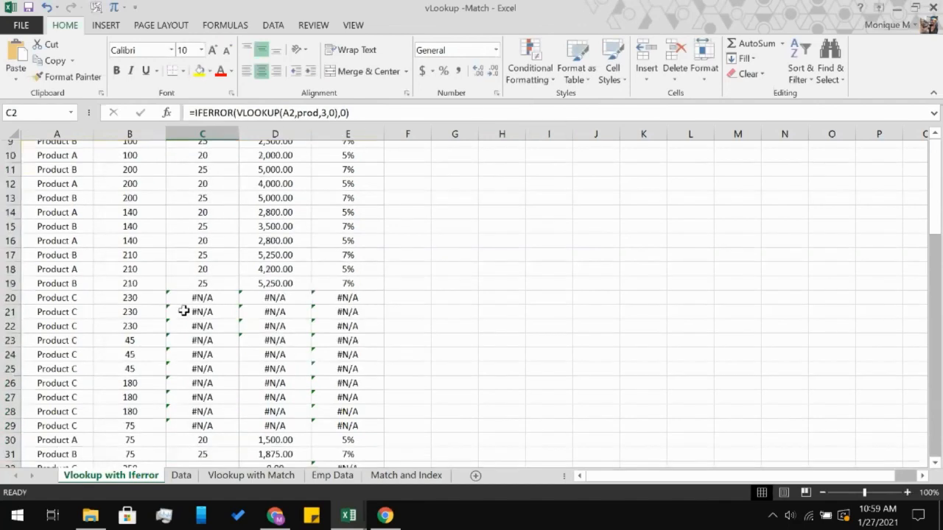
pyautogui.scroll(-12, 184, 310)
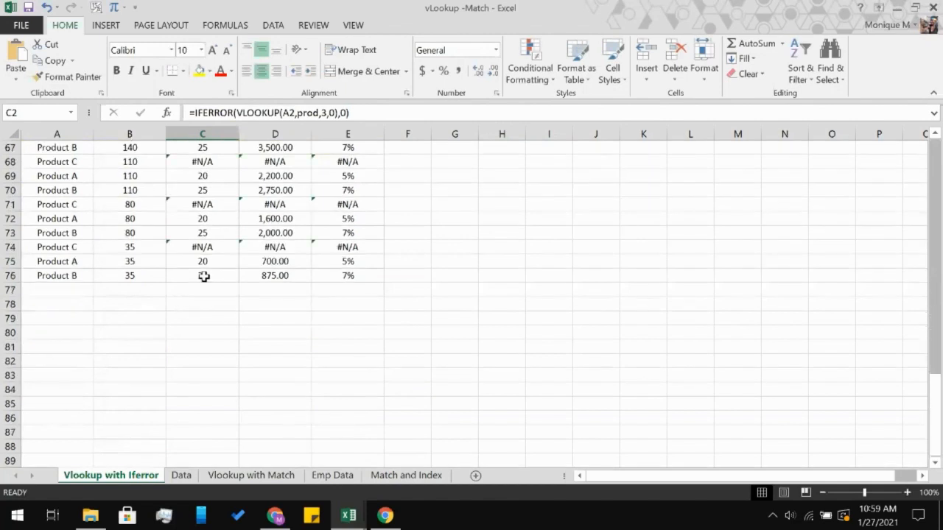
pyautogui.keyDown('shift'); pyautogui.click(204, 277); pyautogui.keyUp('shift')
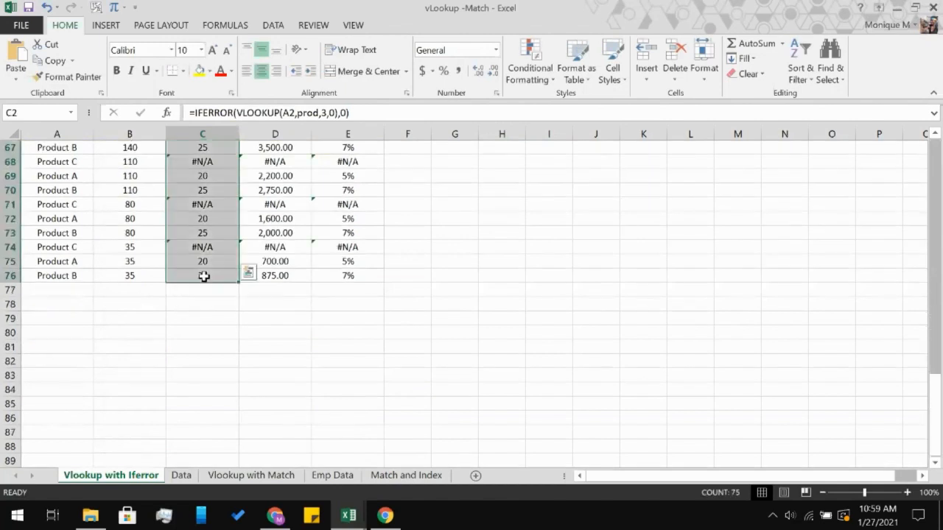
pyautogui.hotkey('ctrl', 'd')
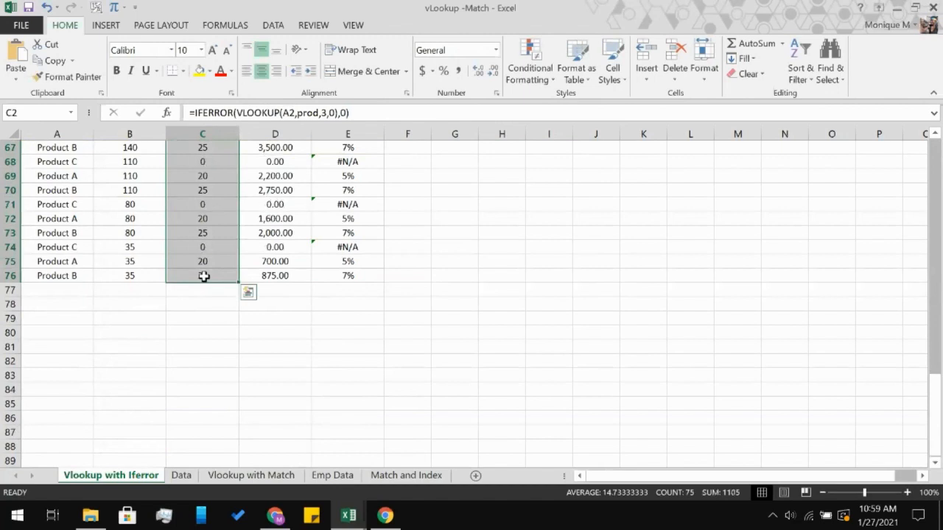
pyautogui.scroll(20, 202, 276)
pyautogui.click(304, 248)
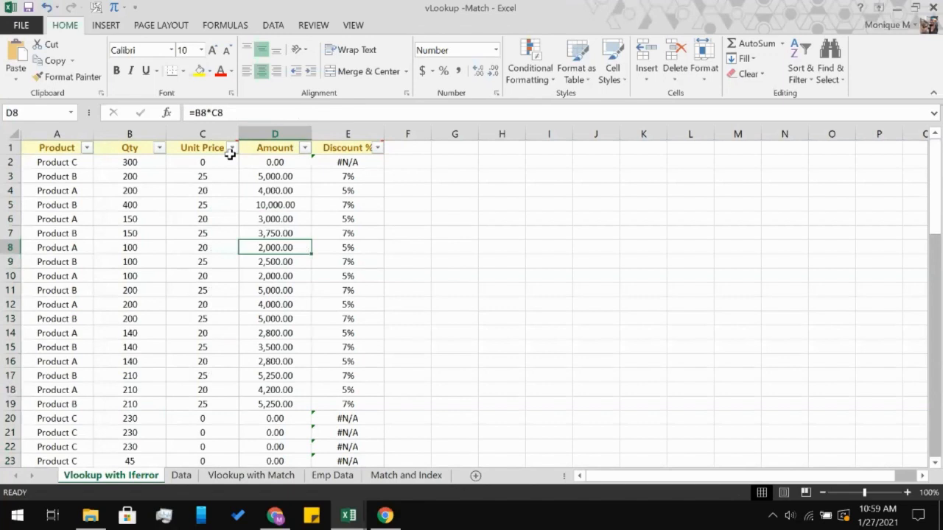
# Step: Change the IFERROR fallback in C2 to the text "not match"
pyautogui.click(219, 162)
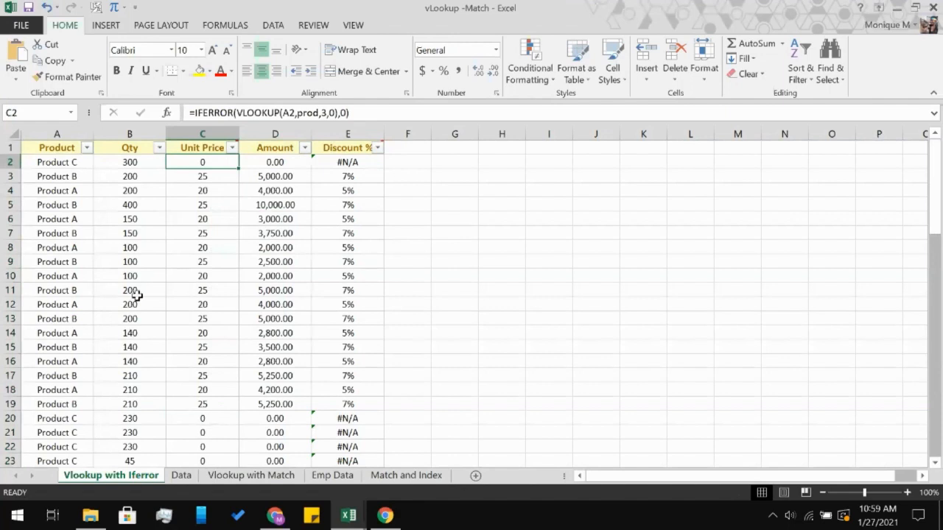
pyautogui.click(344, 113)
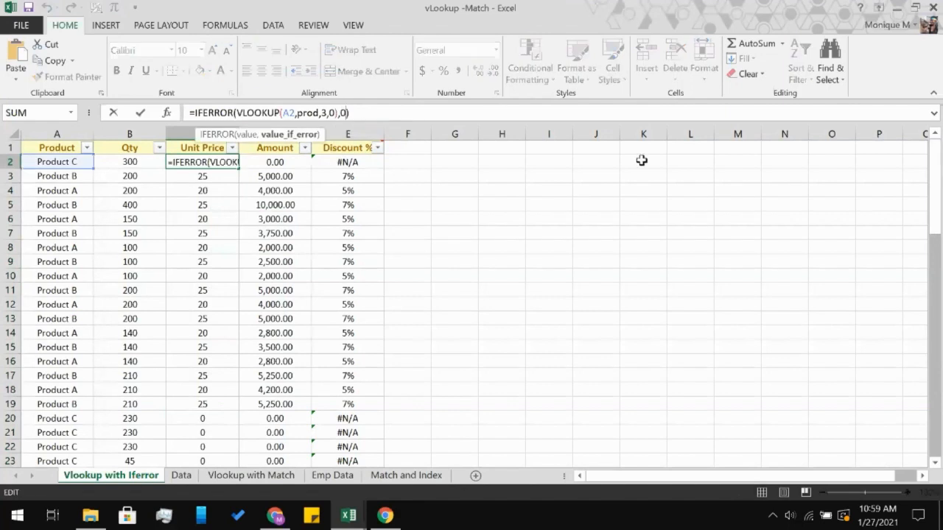
pyautogui.press('BackSpace')
pyautogui.write('""')
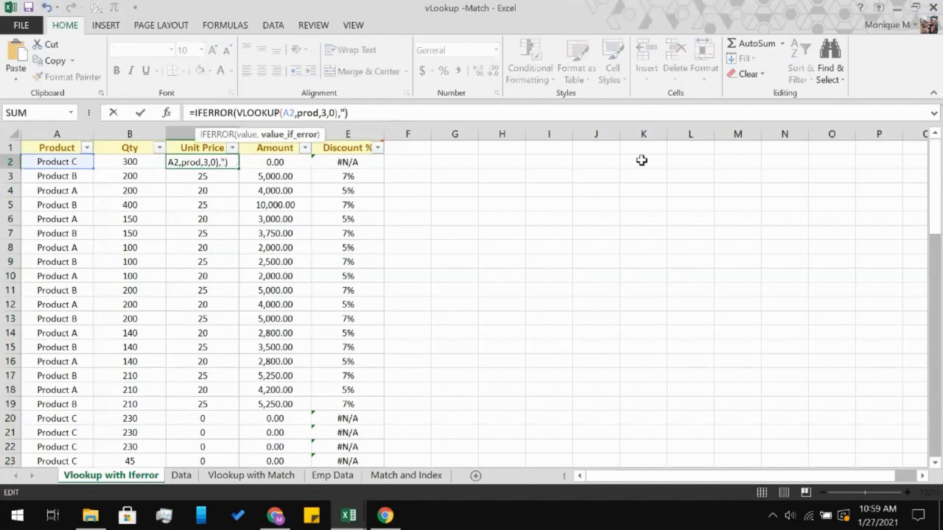
pyautogui.write('not match')
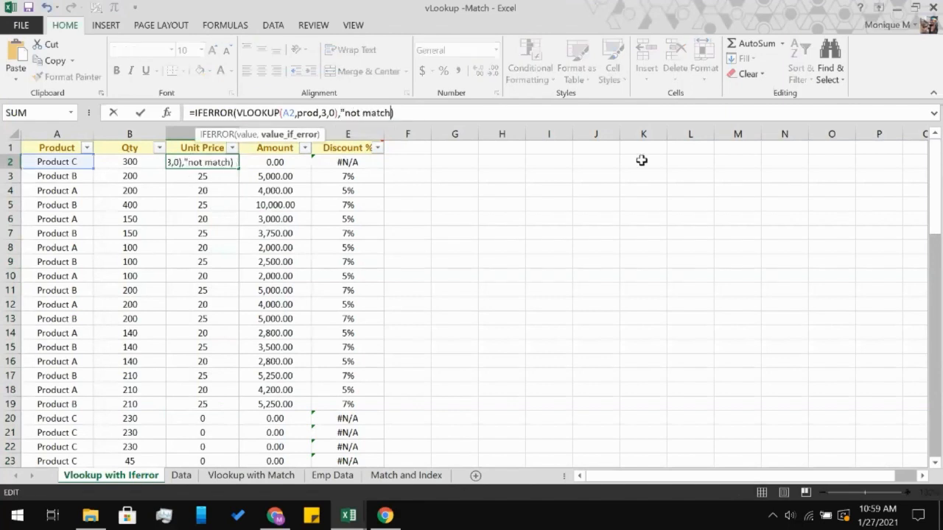
pyautogui.press('Return')
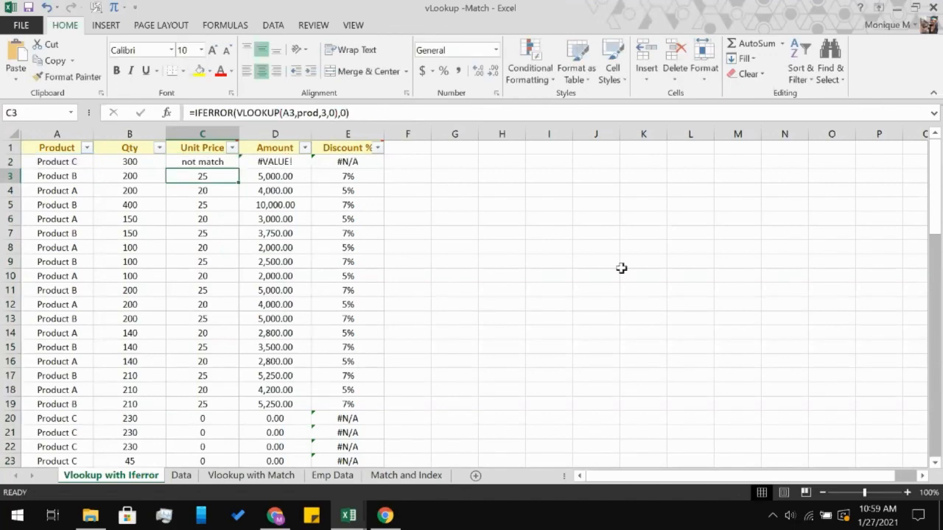
# Step: Fill the "not match" IFERROR formula from C2 down to C76 and deselect the Unit Price range
pyautogui.click(215, 159)
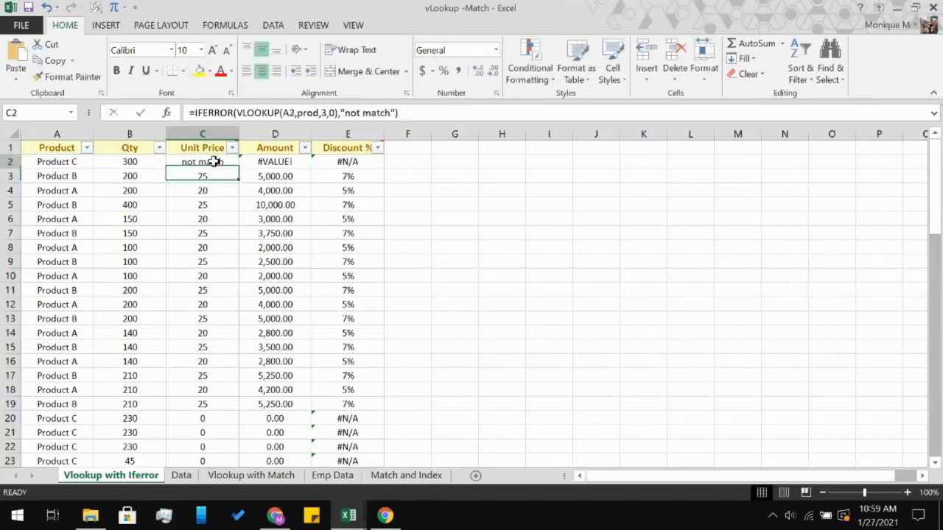
pyautogui.scroll(-20, 200, 289)
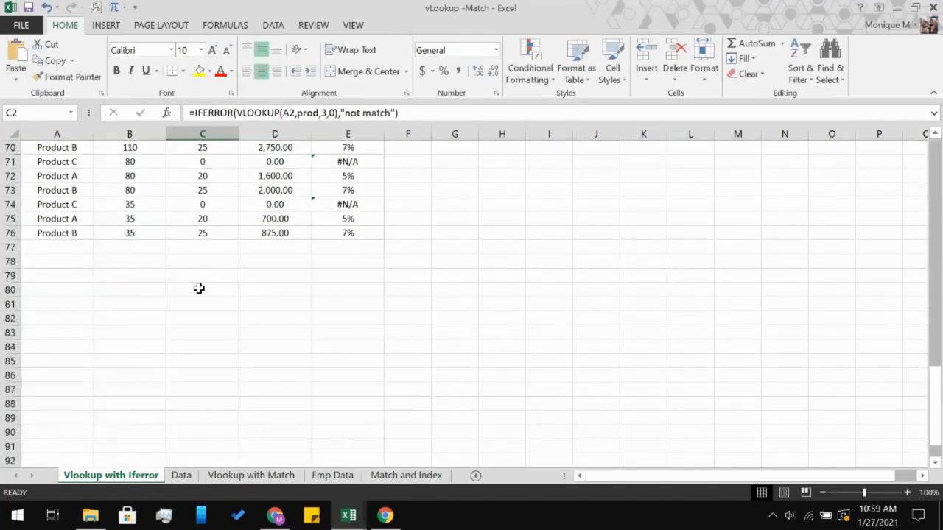
pyautogui.keyDown('shift'); pyautogui.click(199, 231); pyautogui.keyUp('shift')
pyautogui.hotkey('ctrl', 'v')
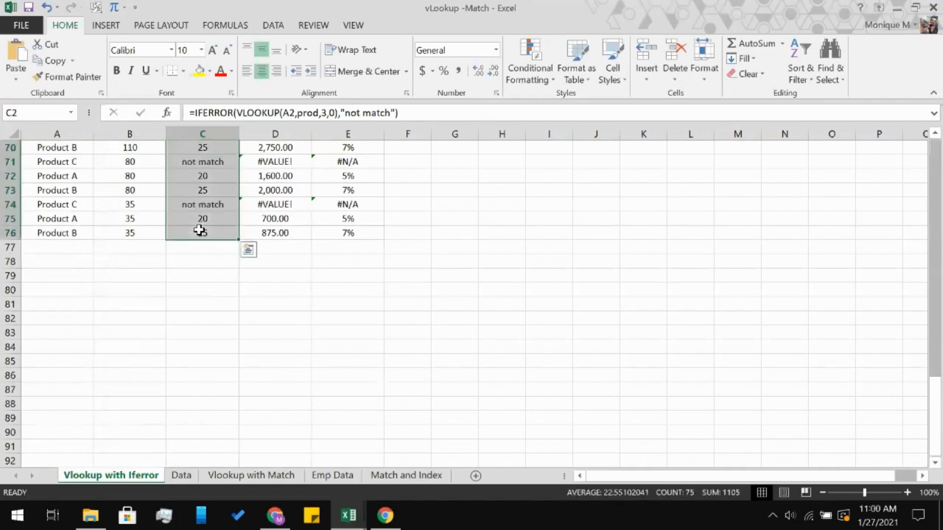
pyautogui.scroll(20, 200, 231)
pyautogui.click(537, 194)
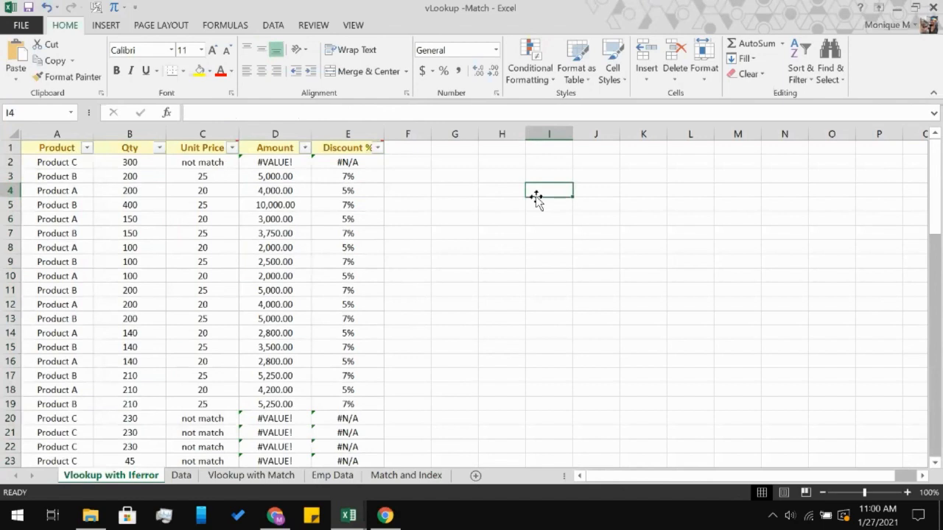
# Step: Select the Discount % values from E2 through E76
pyautogui.click(366, 162)
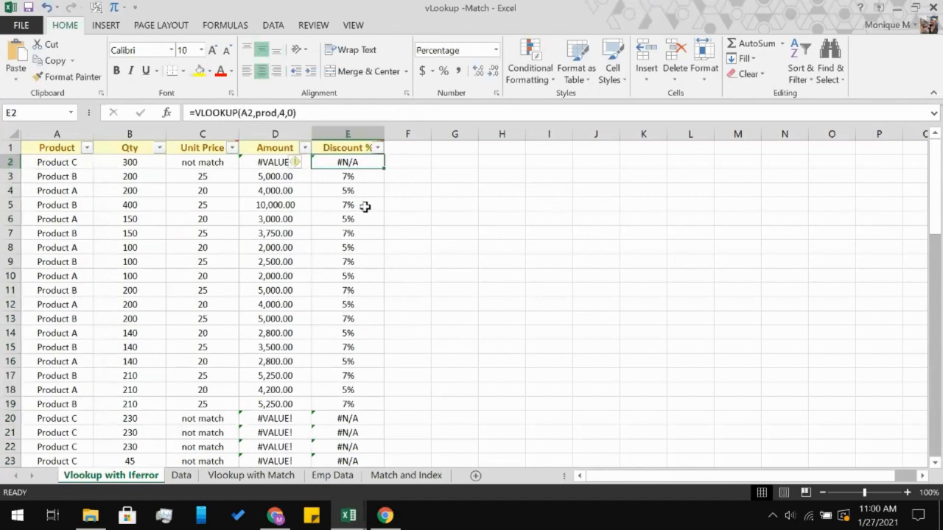
pyautogui.scroll(-1, 354, 255)
pyautogui.scroll(-18, 354, 256)
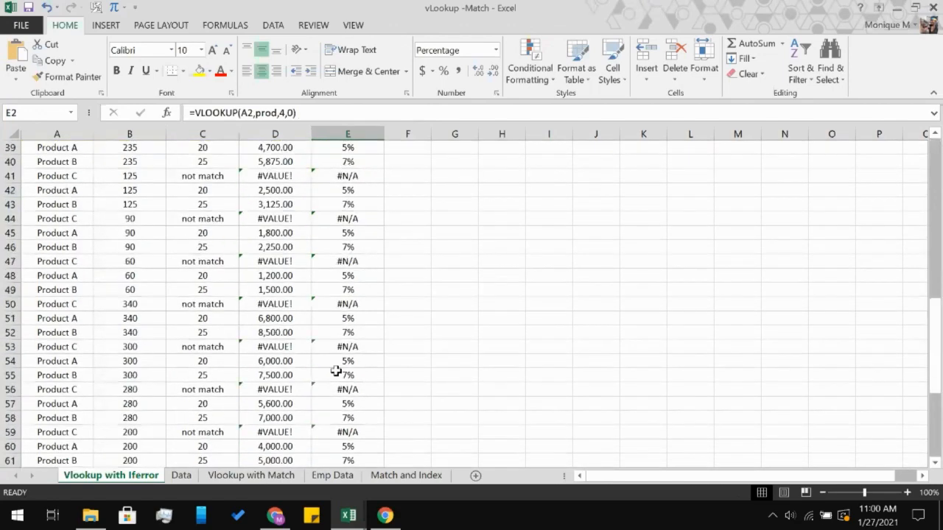
pyautogui.scroll(-1, 335, 372)
pyautogui.keyDown('shift'); pyautogui.click(336, 375); pyautogui.keyUp('shift')
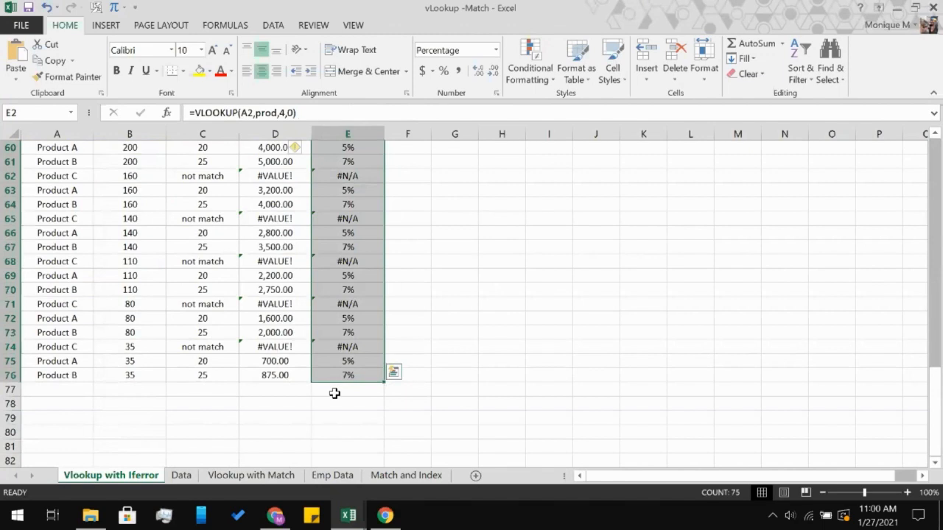
# Step: Total the Discount % column in E77 with =SUM(E2:E76) and select that cell to review its result
pyautogui.click(335, 393)
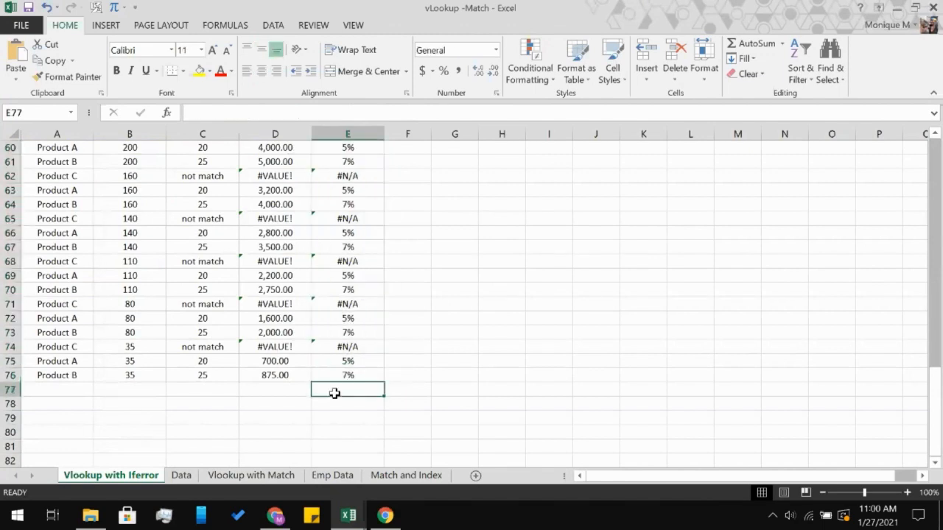
pyautogui.write('=')
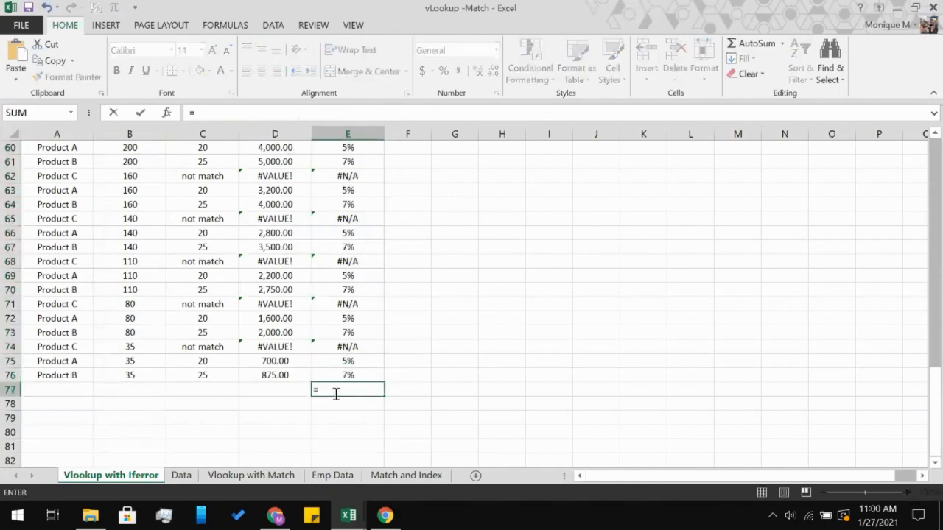
pyautogui.write('su')
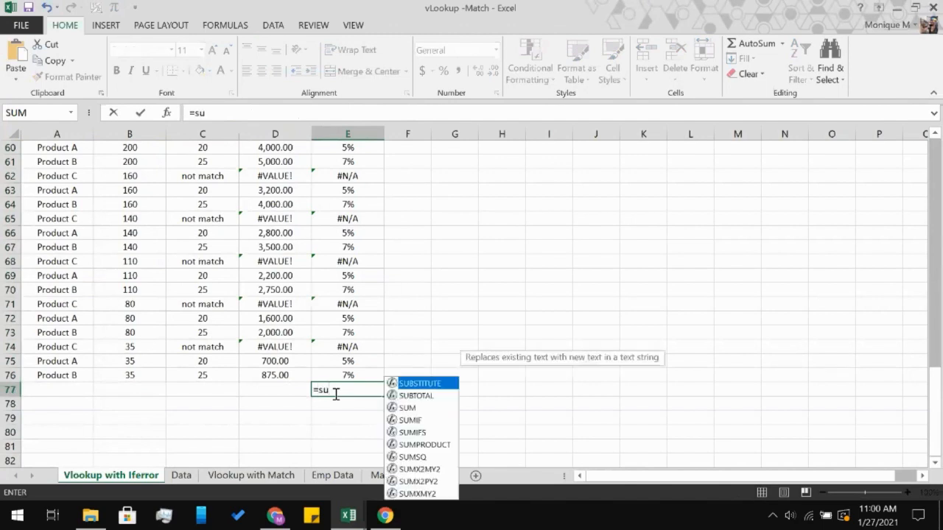
pyautogui.write('m')
pyautogui.press('Tab')
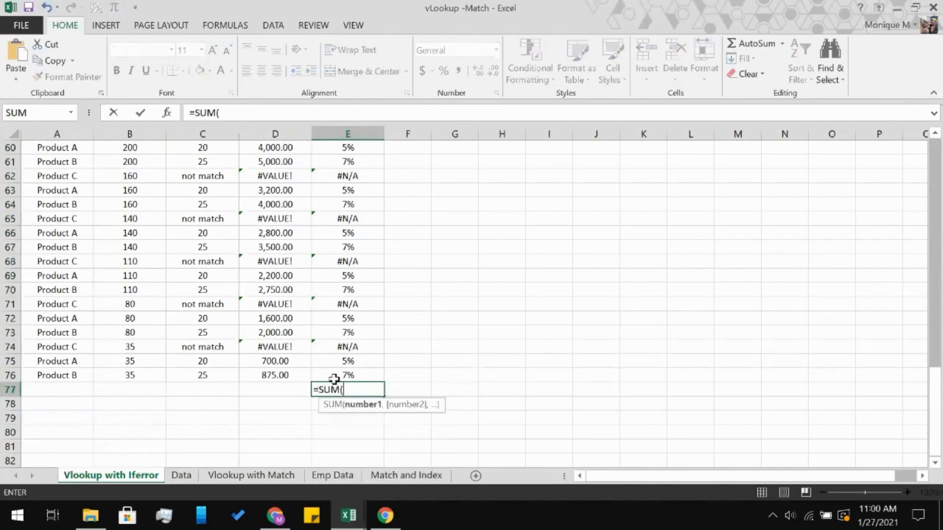
pyautogui.click(333, 380)
pyautogui.scroll(20, 332, 379)
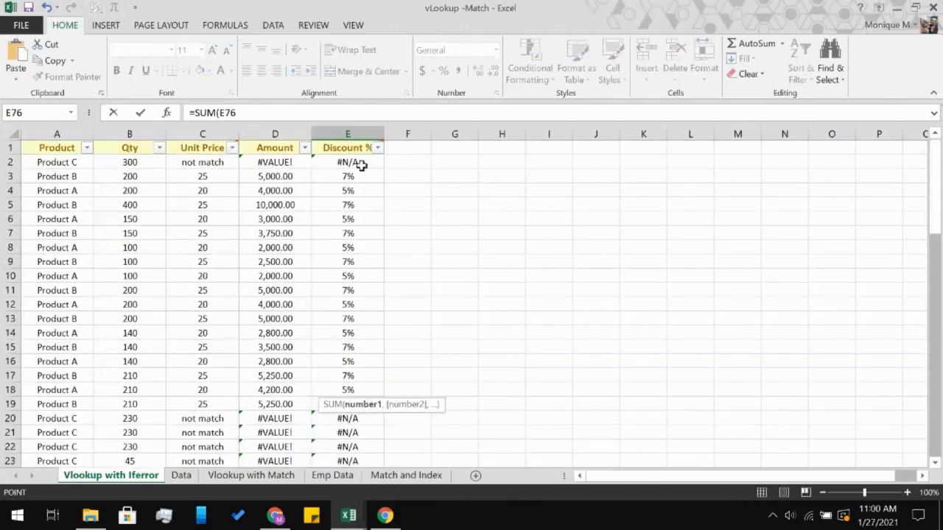
pyautogui.keyDown('shift'); pyautogui.click(361, 165); pyautogui.keyUp('shift')
pyautogui.press('Return')
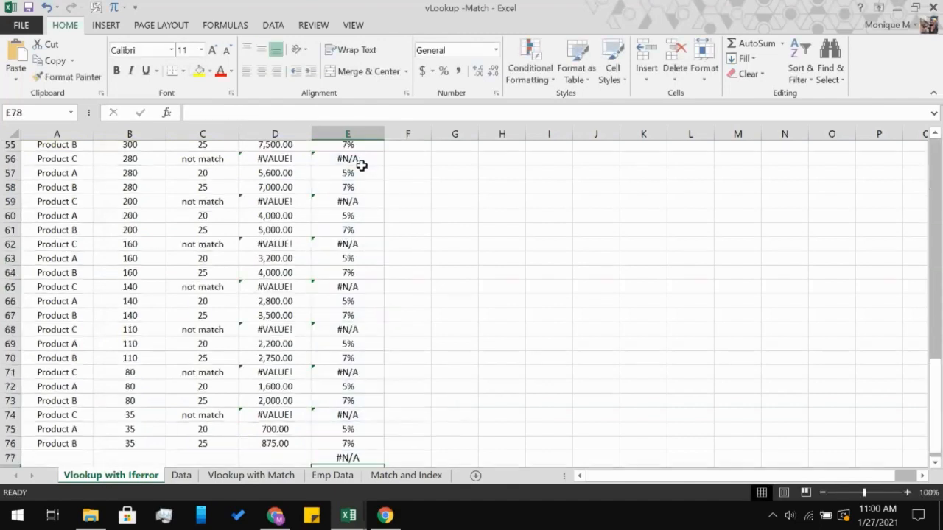
pyautogui.scroll(-3, 412, 292)
pyautogui.click(344, 345)
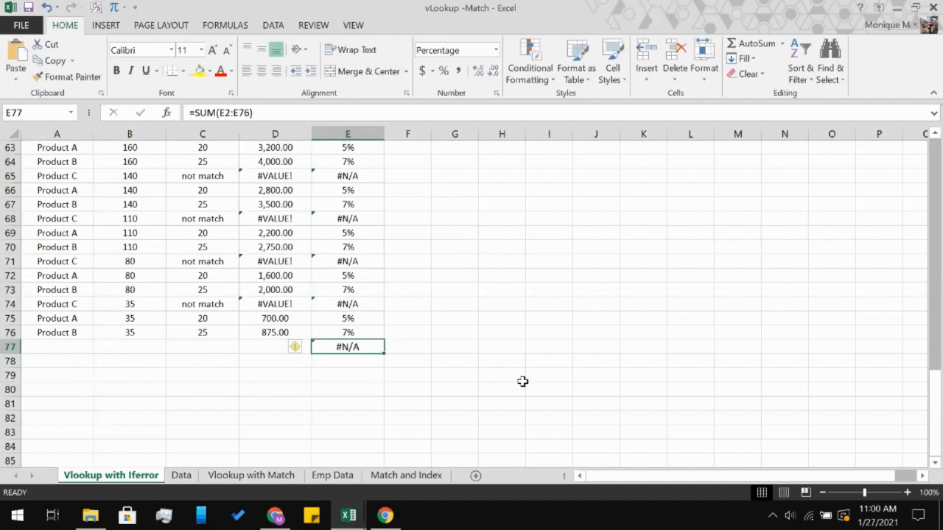
# Step: Wrap the discount lookup in E2 with IFERROR so it returns 0 on error: =IFERROR(VLOOKUP(A2,prod,4,0),0)
pyautogui.scroll(20, 442, 294)
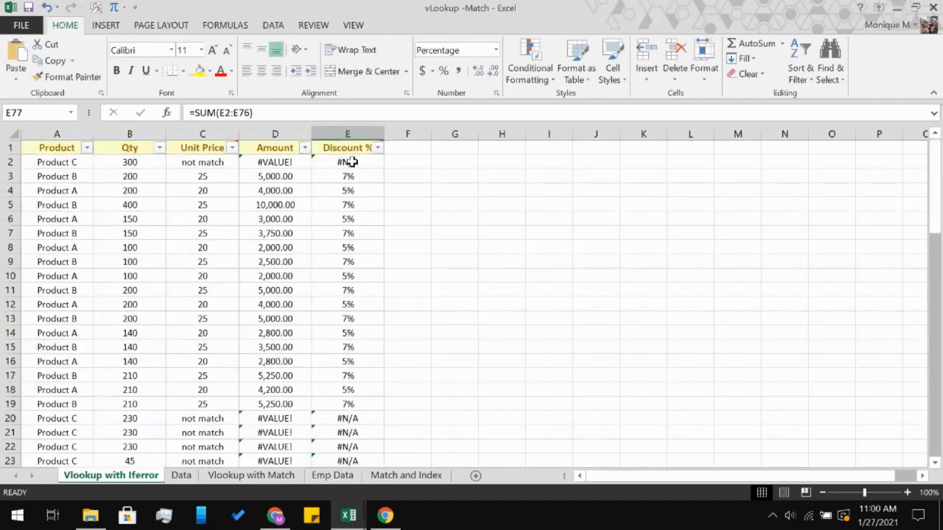
pyautogui.click(350, 162)
pyautogui.click(193, 112)
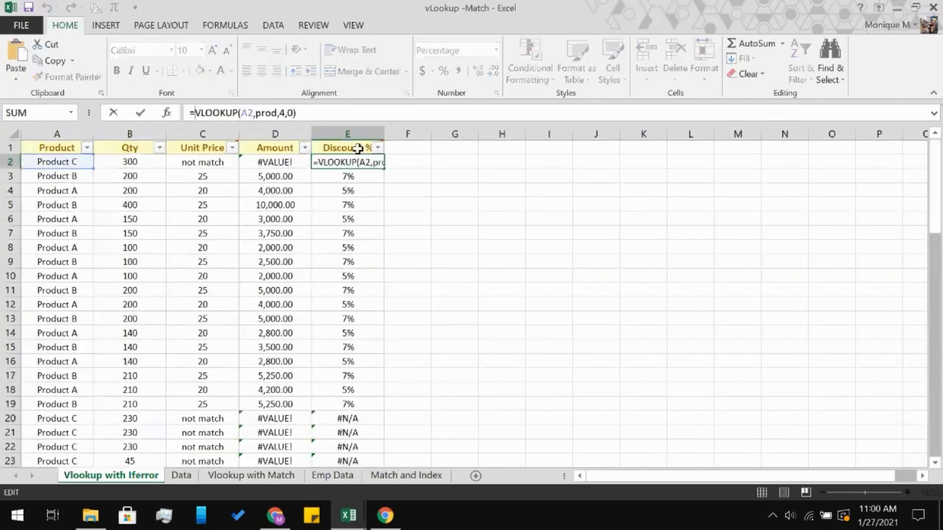
pyautogui.write('ife')
pyautogui.press('Tab')
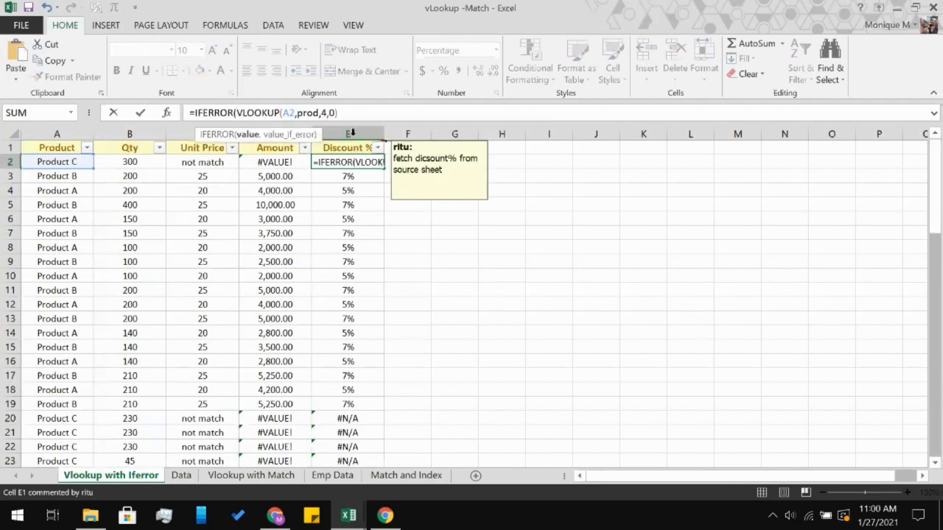
pyautogui.write(',0')
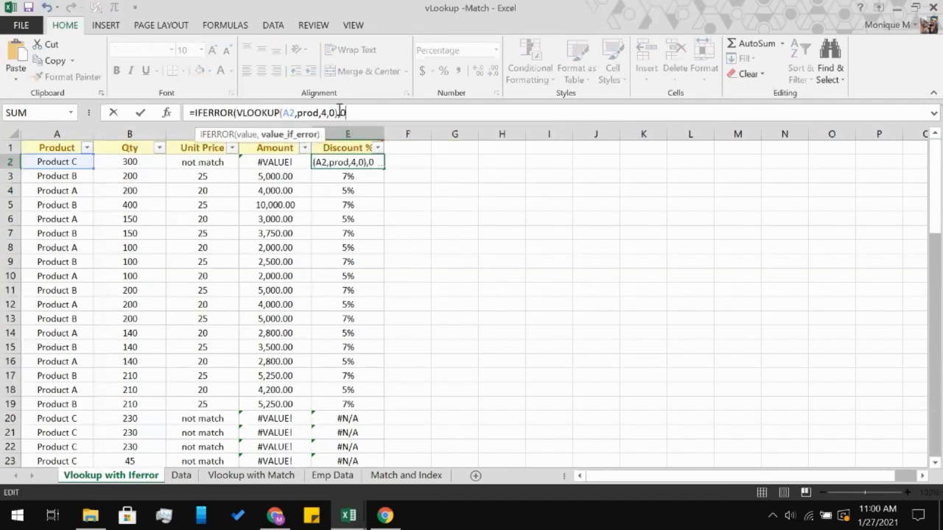
pyautogui.write(')')
pyautogui.press('Return')
pyautogui.doubleClick(366, 170)
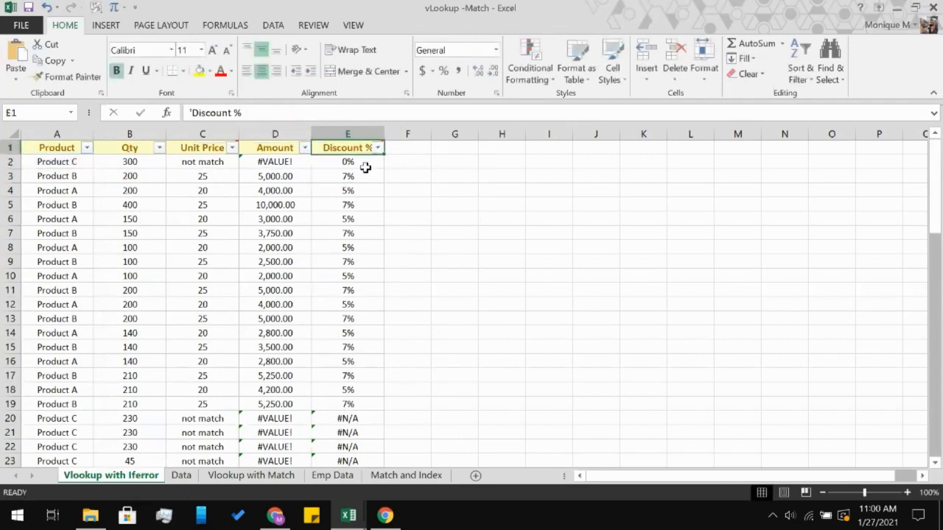
# Step: Fill the IFERROR formula from E2 down the Discount % column to E76 and deselect the range
pyautogui.click(364, 160)
pyautogui.hotkey('ctrl', 'shift', 'Down')
pyautogui.scroll(-15, 349, 296)
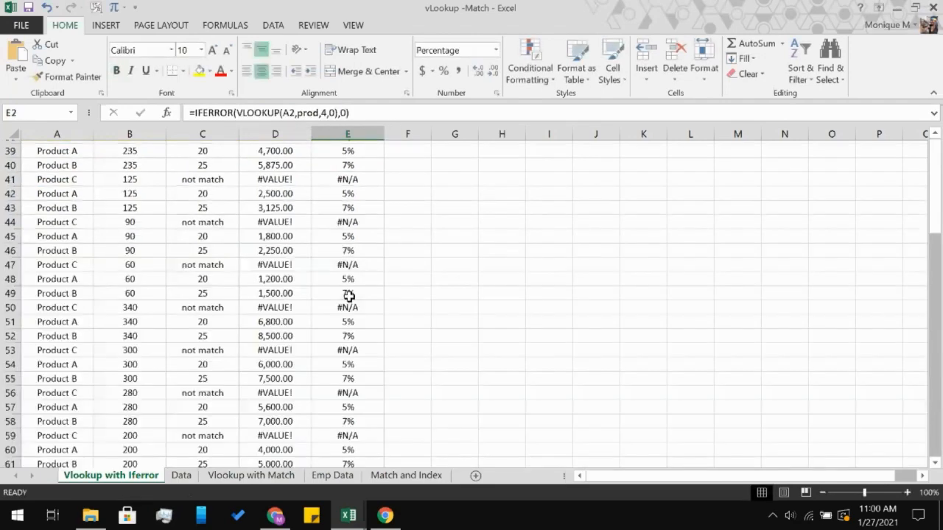
pyautogui.scroll(2, 347, 305)
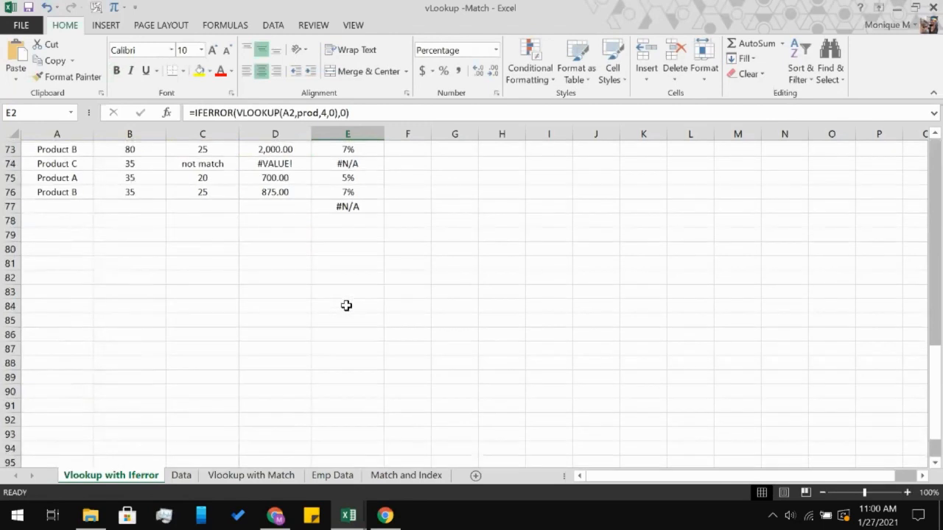
pyautogui.keyDown('shift'); pyautogui.click(373, 218); pyautogui.keyUp('shift')
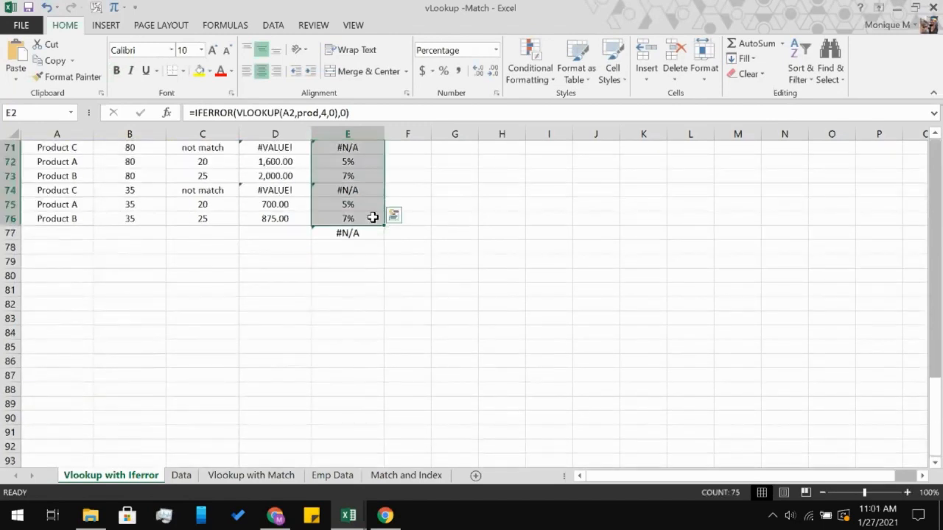
pyautogui.hotkey('ctrl', 'd')
pyautogui.click(502, 204)
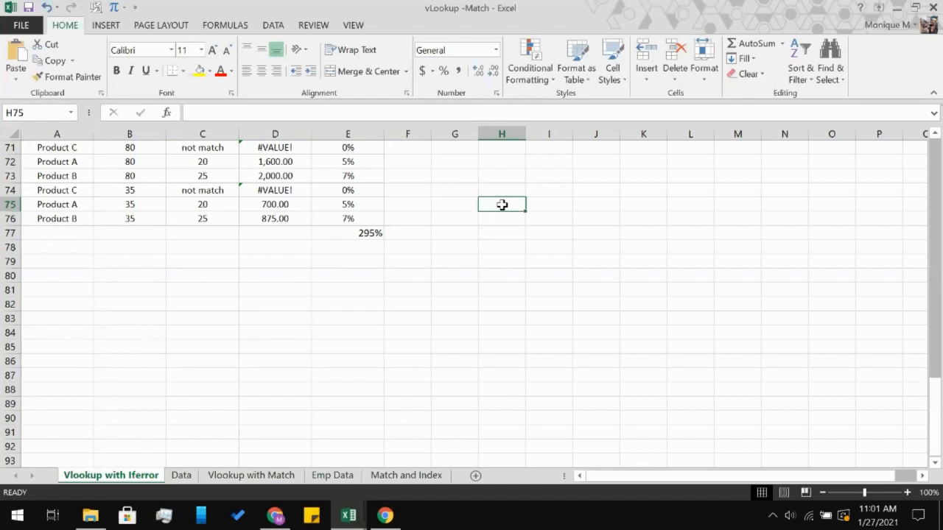
# Step: Examine the Amount formula in D20, the first Product C row of the consecutive Product C block
pyautogui.scroll(8, 502, 205)
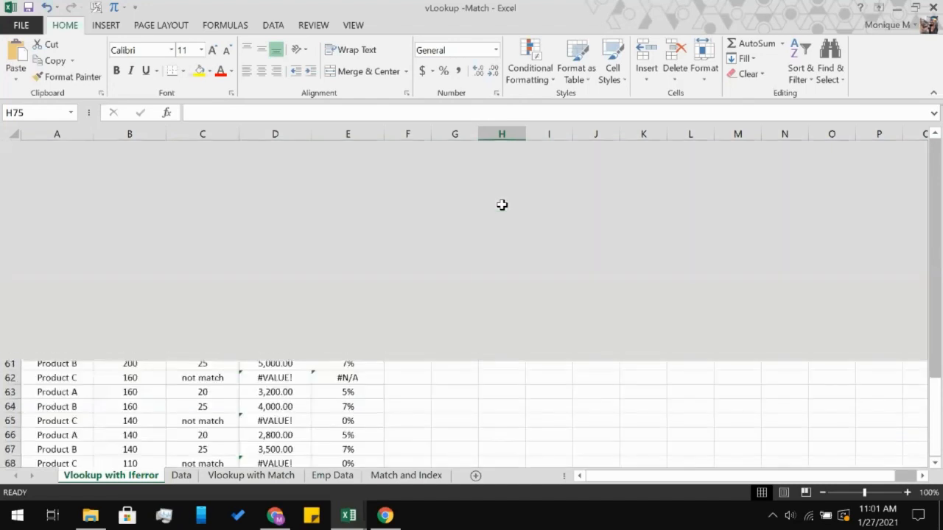
pyautogui.scroll(14, 502, 205)
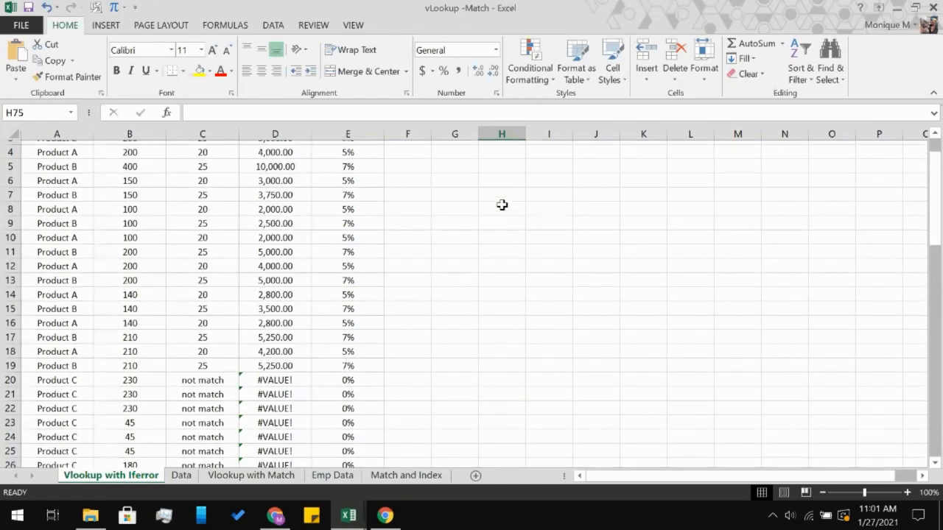
pyautogui.click(263, 375)
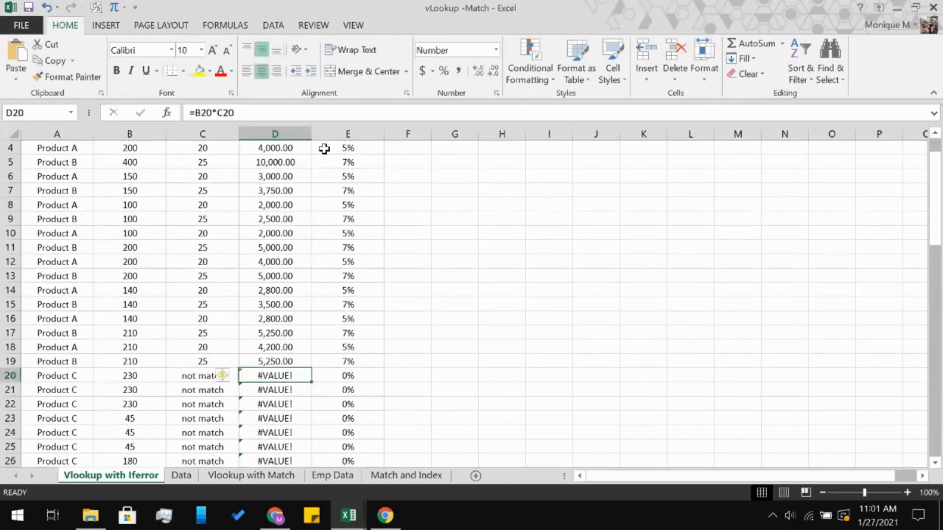
pyautogui.click(405, 157)
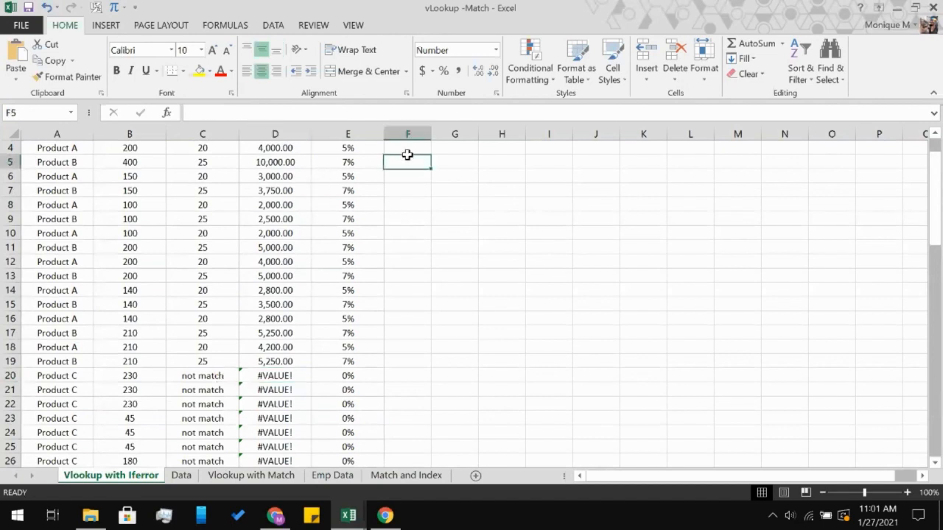
# Step: Start a list of error types beside the Discount % column by entering #N/A in F2
pyautogui.scroll(1, 405, 155)
pyautogui.click(405, 162)
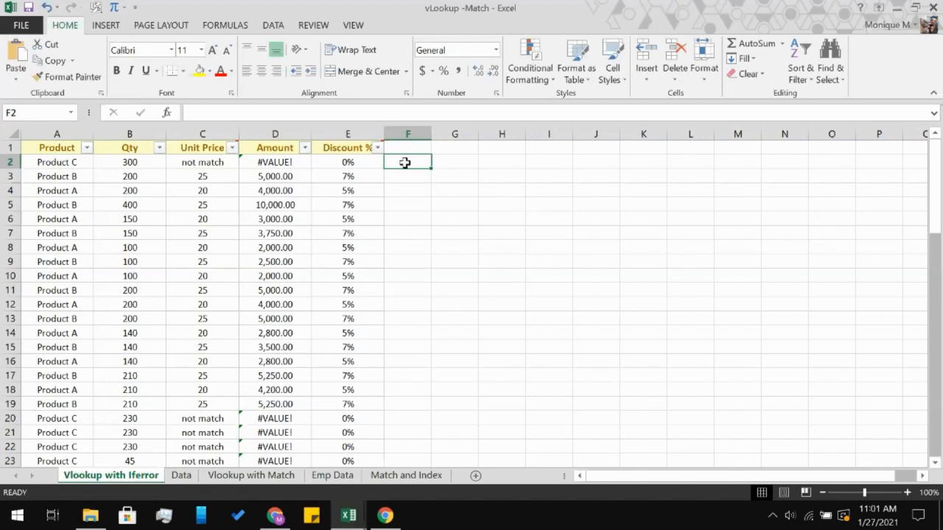
pyautogui.write('for')
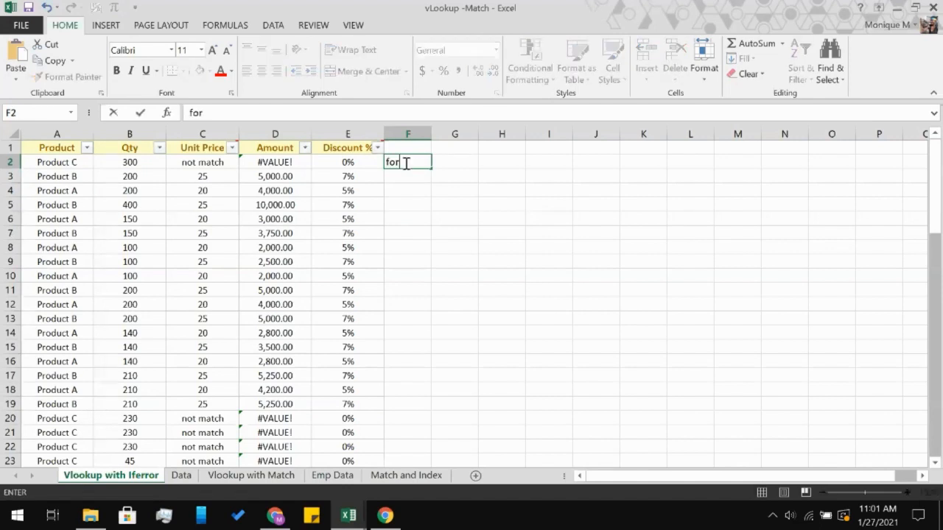
pyautogui.write('mula')
pyautogui.press('BackSpace')
pyautogui.press('BackSpace')
pyautogui.press('BackSpace')
pyautogui.press('BackSpace')
pyautogui.press('BackSpace')
pyautogui.press('BackSpace')
pyautogui.press('BackSpace')
pyautogui.write('#N/a')
pyautogui.press('Return')
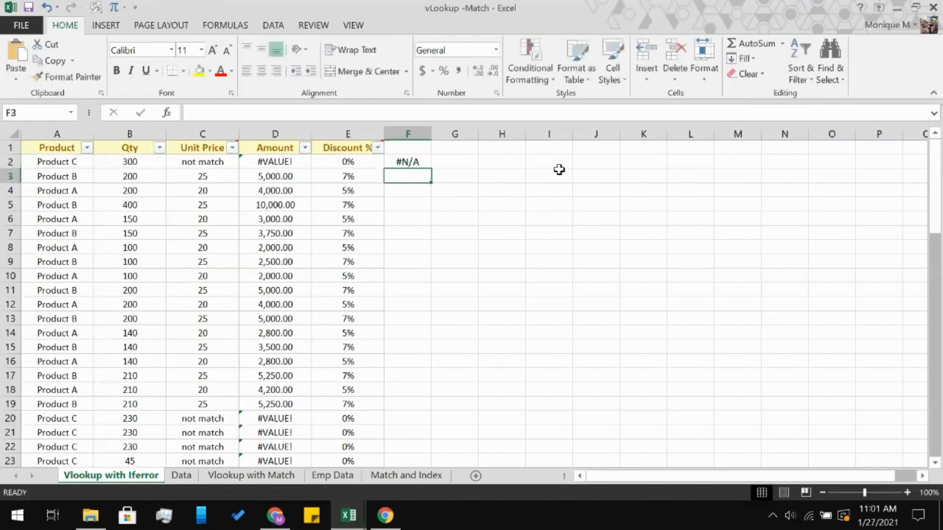
# Step: Add the error types #VALUE! in F3 and #div/0 in F4
pyautogui.write('#value')
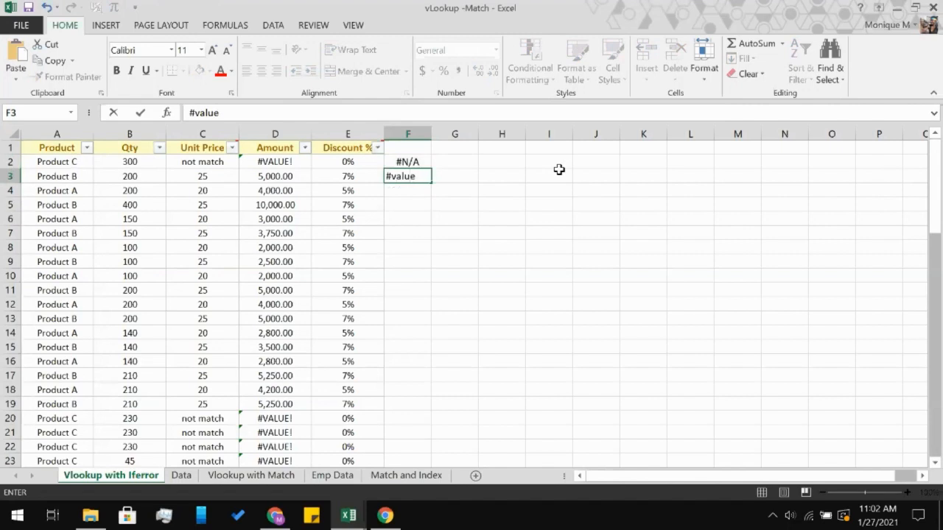
pyautogui.press('Return')
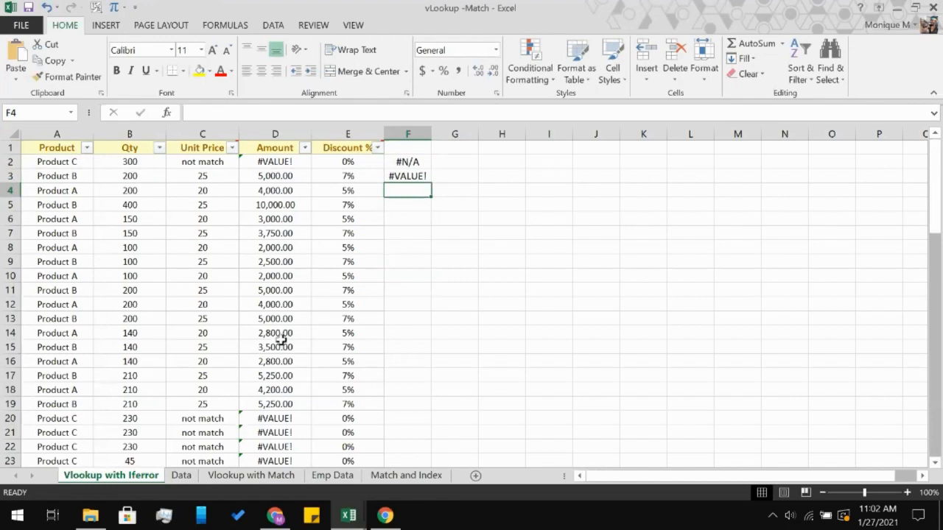
pyautogui.scroll(-7, 280, 341)
pyautogui.scroll(7, 281, 341)
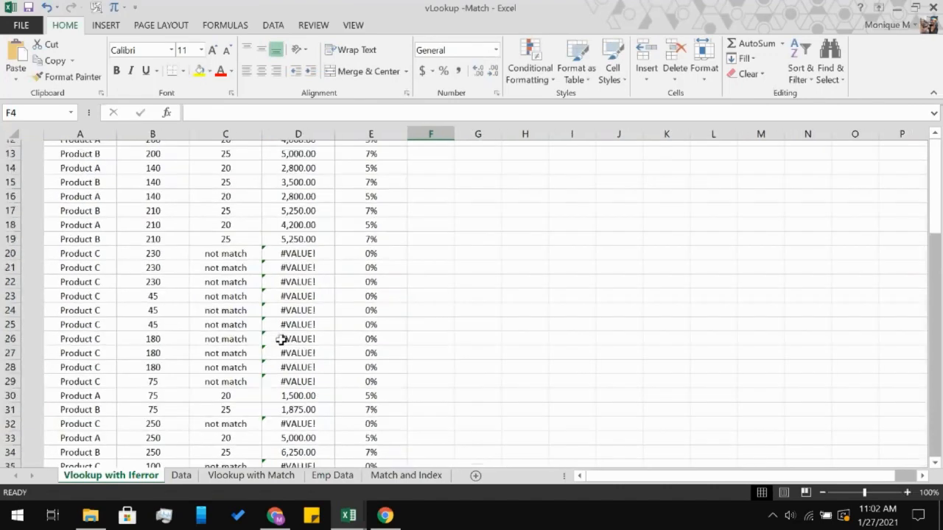
pyautogui.hscroll(2, 372, 239)
pyautogui.write('#')
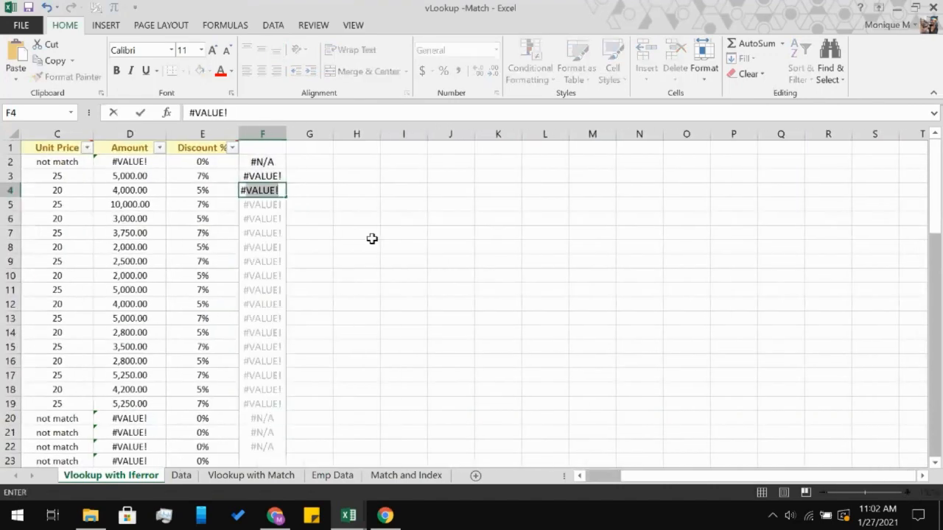
pyautogui.write('div/0')
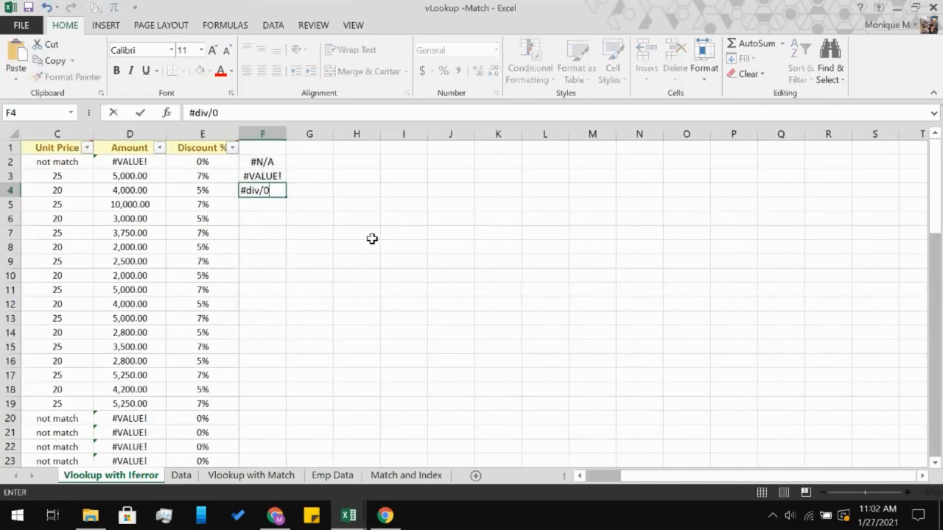
pyautogui.press('Return')
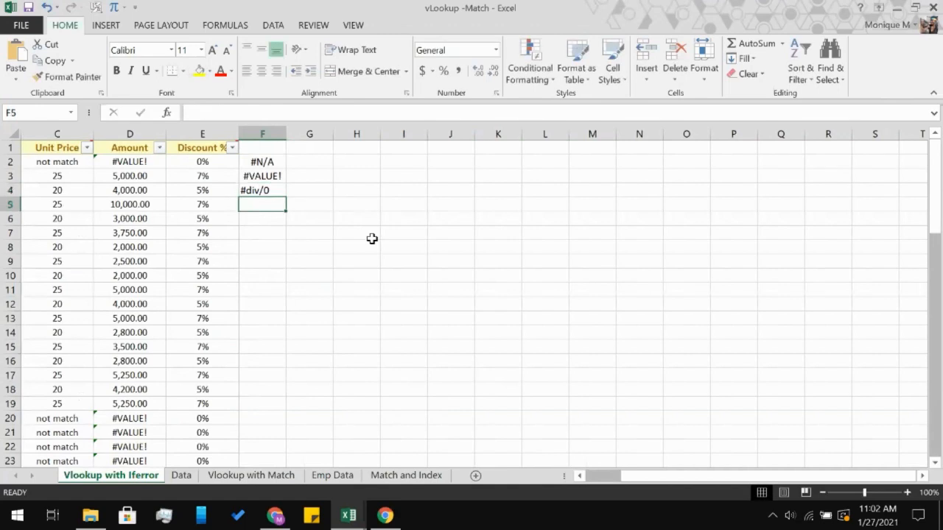
# Step: Add the error types #ref in F5 and #num in F6
pyautogui.write('#ref')
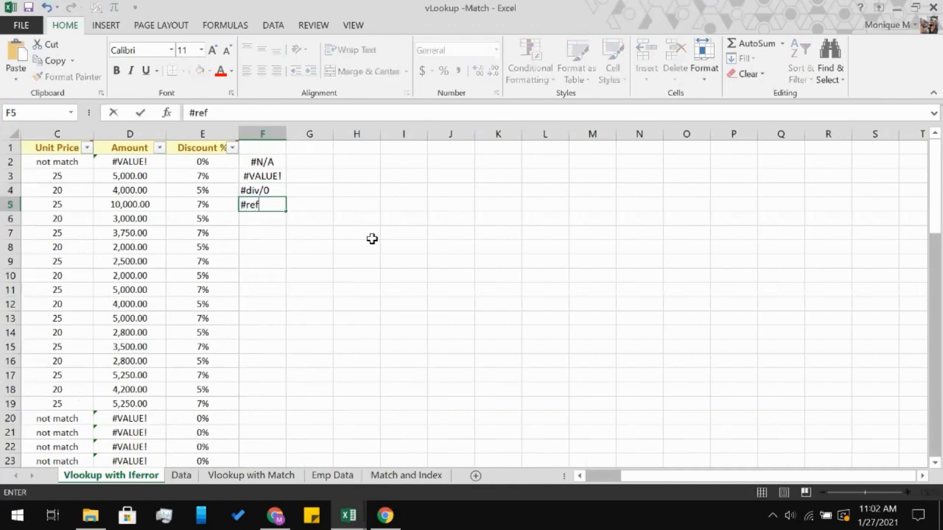
pyautogui.press('Return')
pyautogui.write('#')
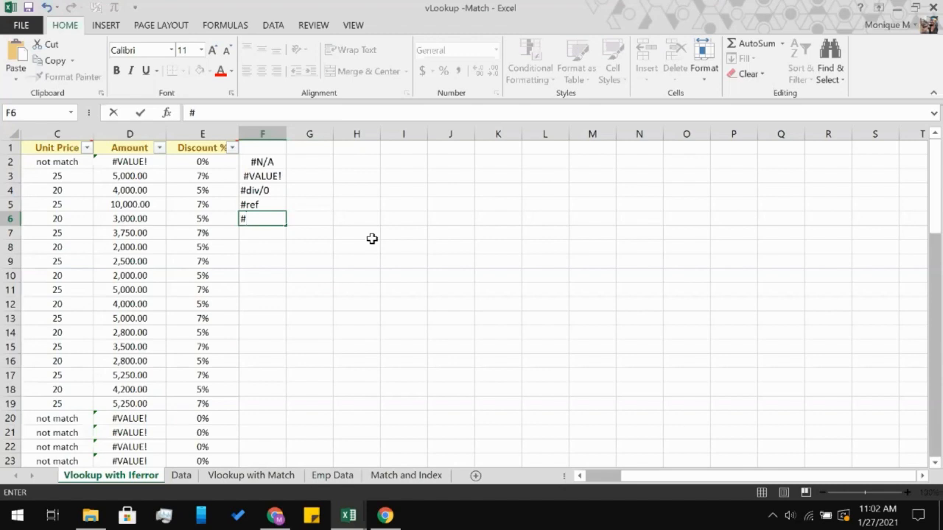
pyautogui.write('num')
pyautogui.press('Return')
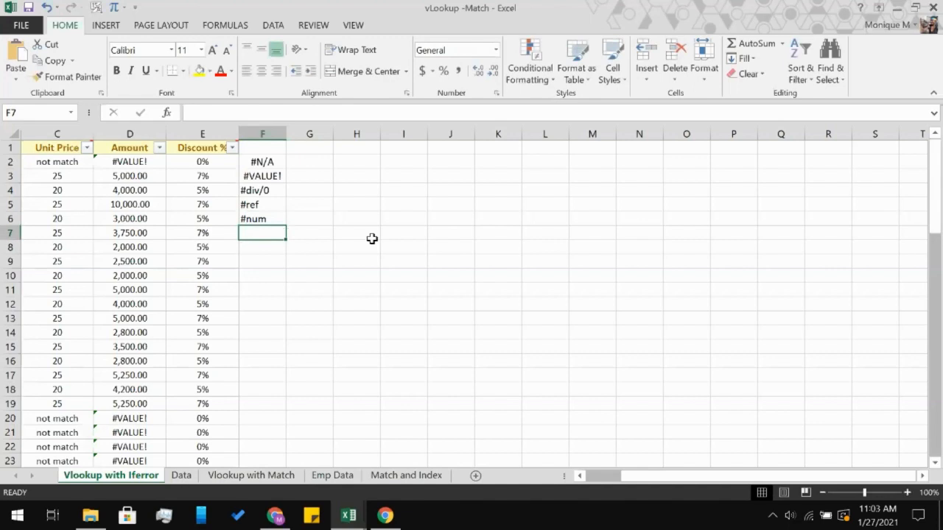
# Step: Add the error type #name in F7 and describe #N/A in G2 as "not applicable / matchable"
pyautogui.write('#name')
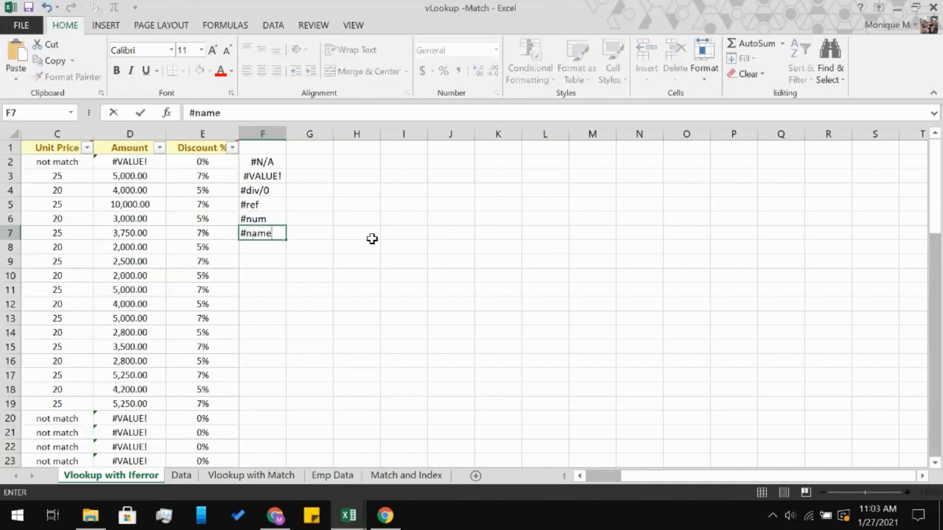
pyautogui.press('Return')
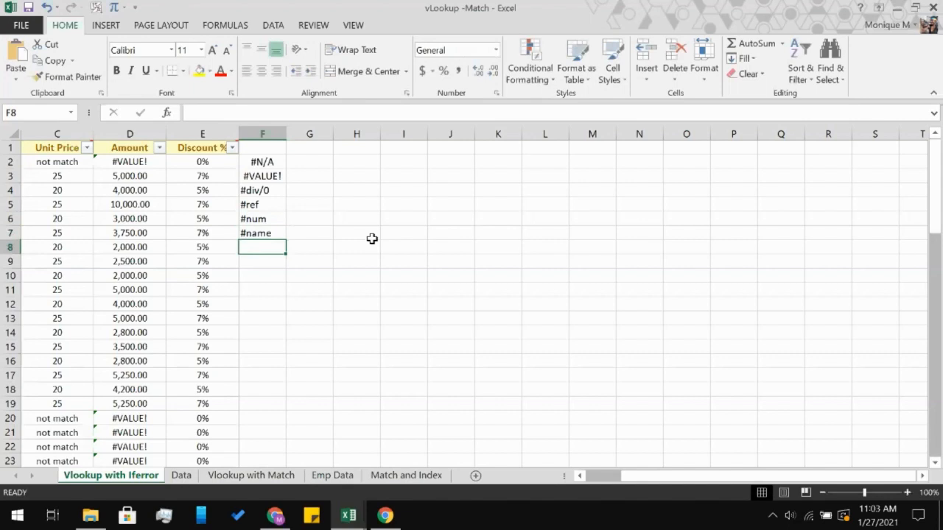
pyautogui.click(314, 163)
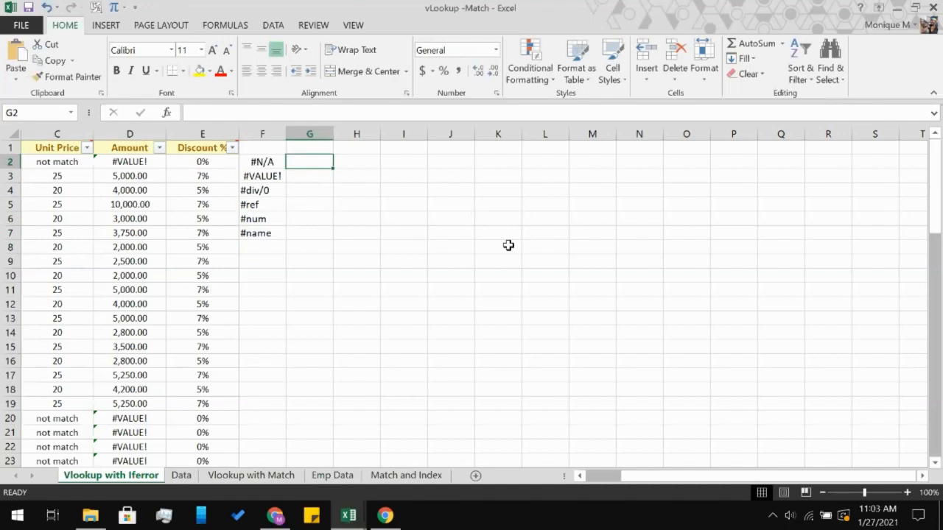
pyautogui.write('not ')
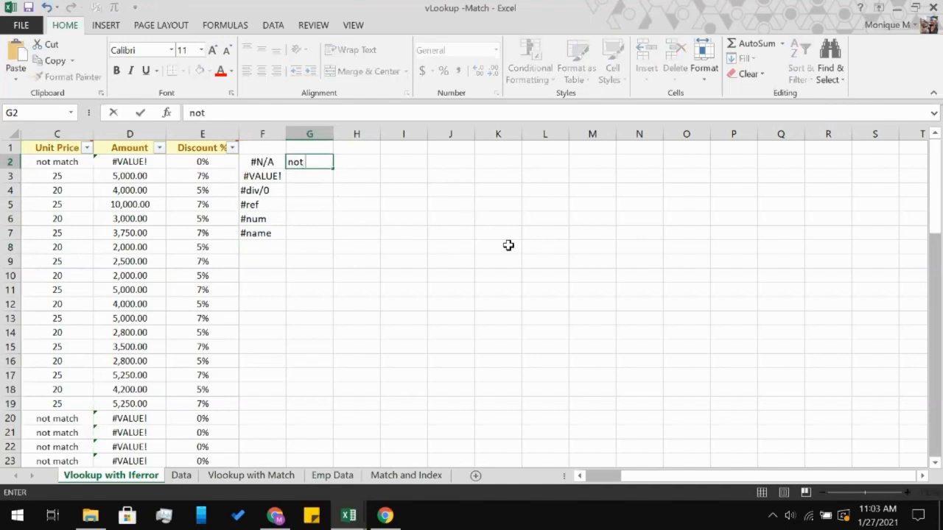
pyautogui.write('applicable')
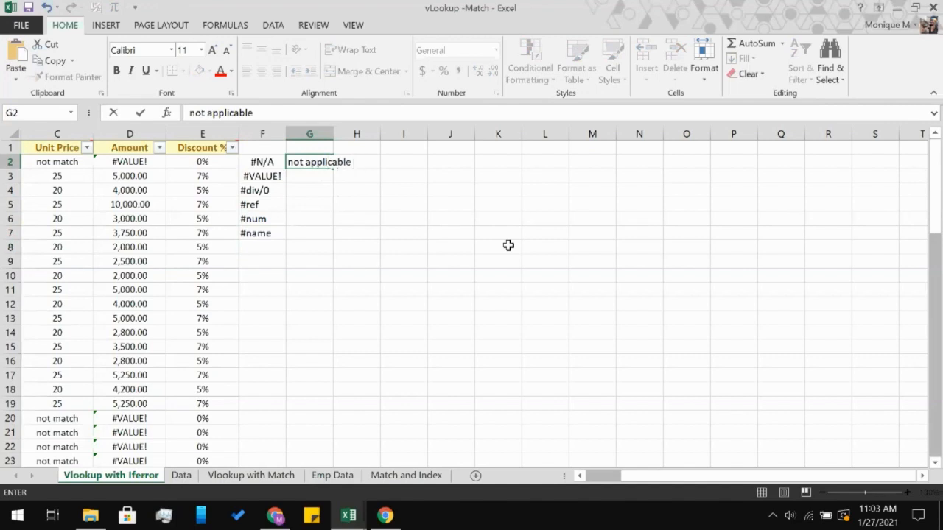
pyautogui.write(' / matchable')
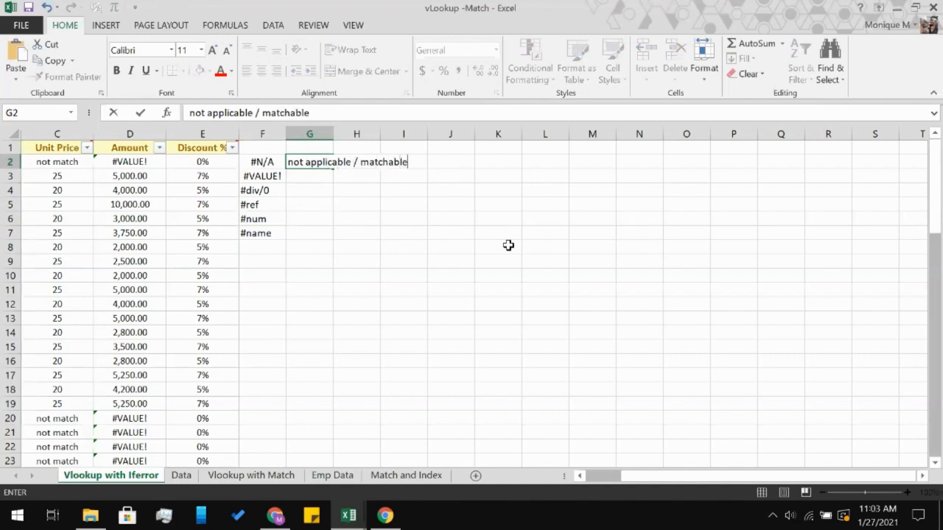
pyautogui.press('Return')
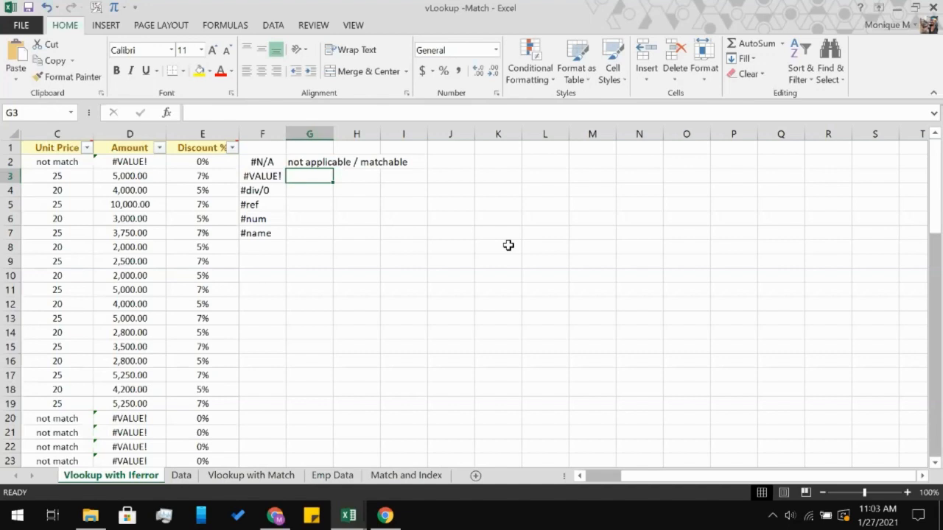
# Step: Begin the #VALUE! description in G3 with "syntax error," and check the Amount formula in D20
pyautogui.write('synta')
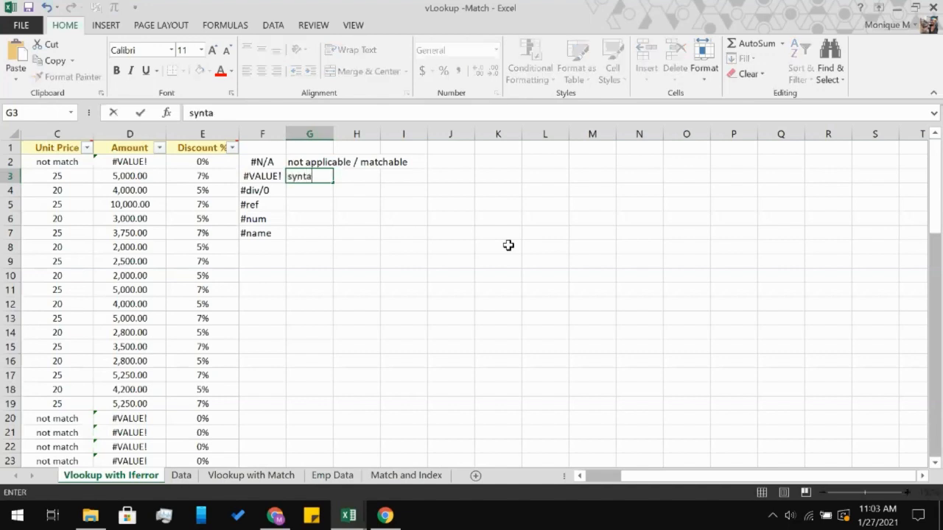
pyautogui.write('x error,')
pyautogui.hscroll(-2, 508, 245)
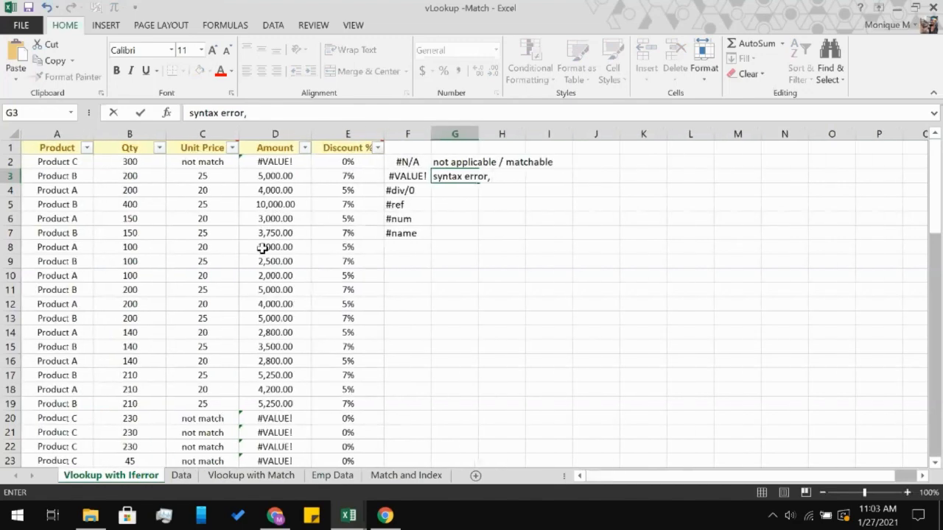
pyautogui.scroll(-1, 262, 248)
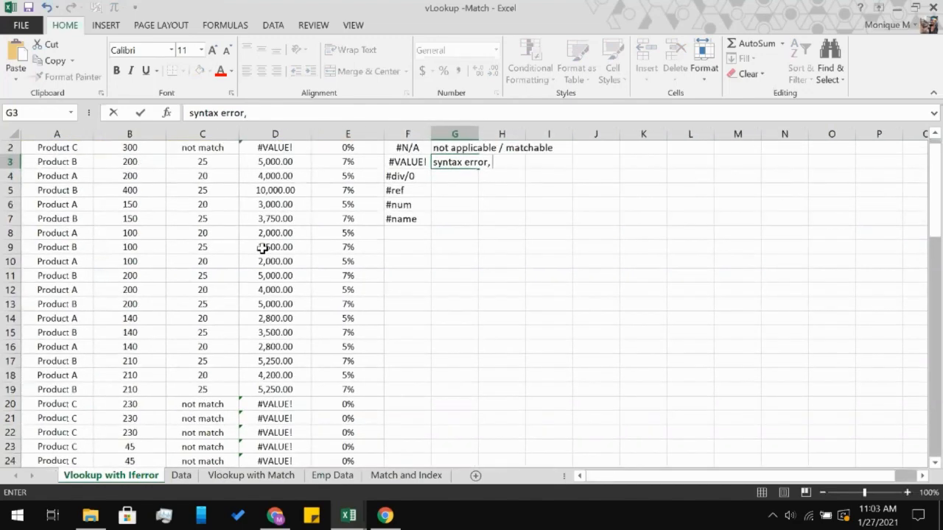
pyautogui.click(270, 401)
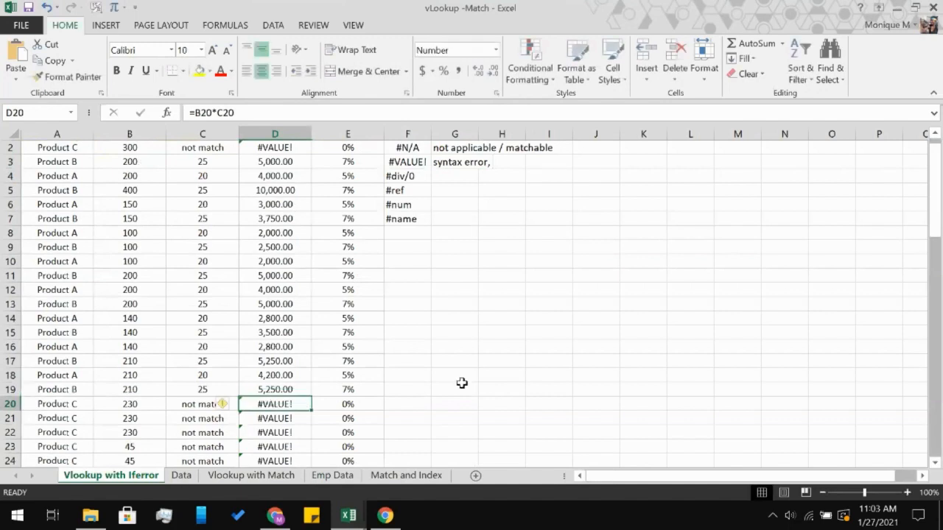
# Step: Extend the #VALUE! description in G3 with "multiplying number and text"
pyautogui.click(507, 167)
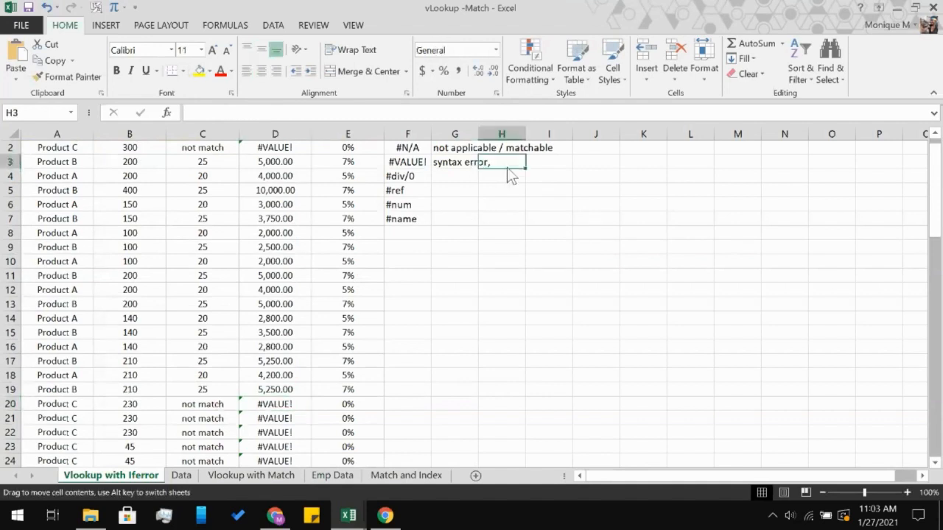
pyautogui.click(445, 156)
pyautogui.click(405, 112)
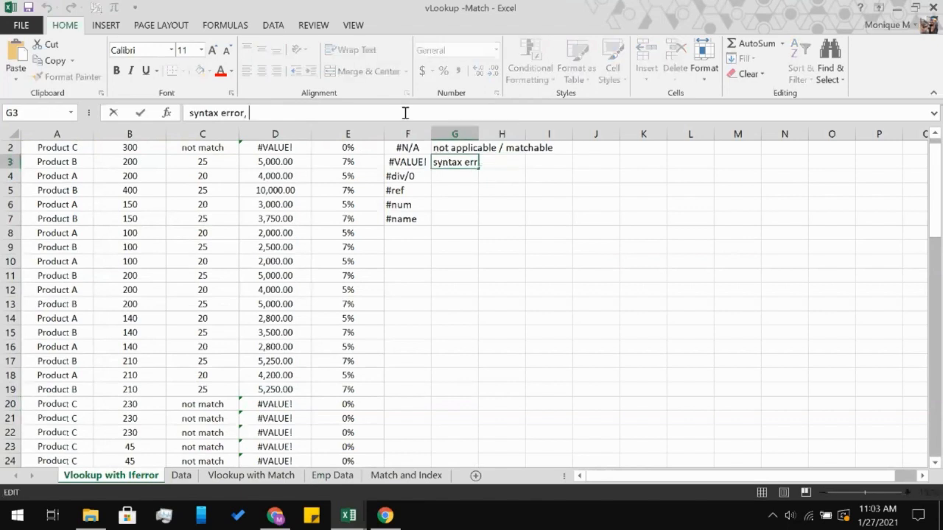
pyautogui.write('multipl')
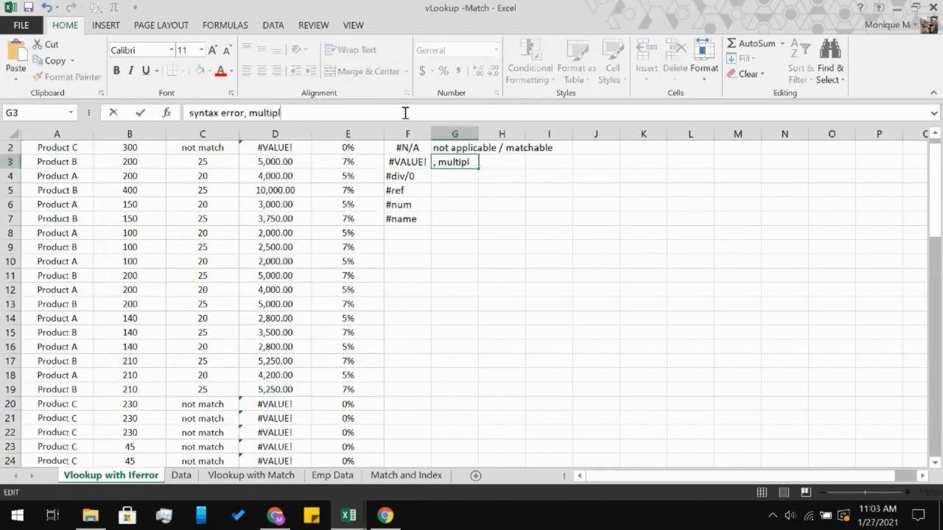
pyautogui.write('ying number and')
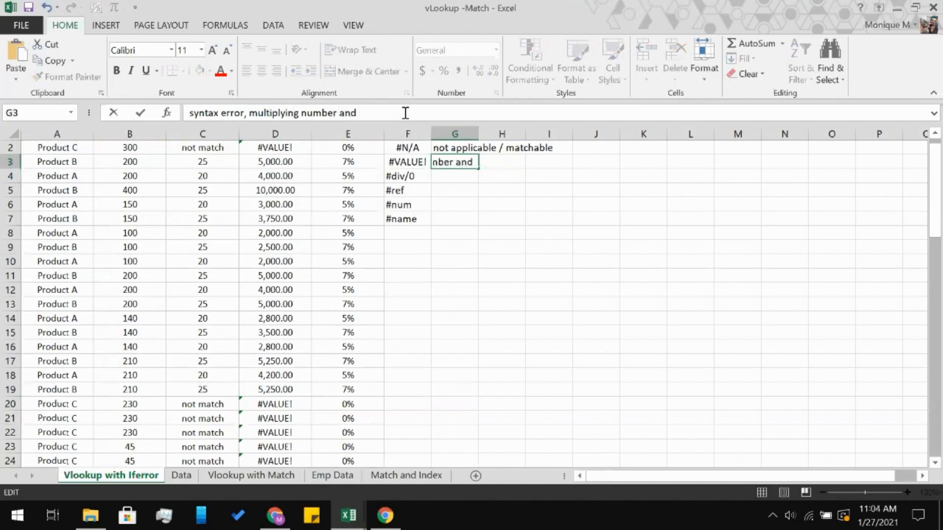
pyautogui.write(' text')
pyautogui.press('Return')
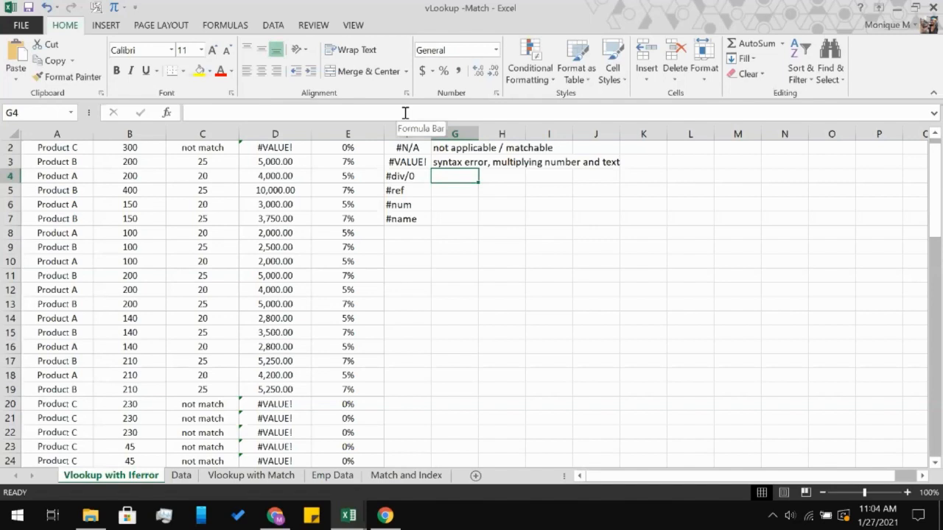
# Step: Enter the sample dividends 12, 10 and 5 in cells L2 to L4
pyautogui.scroll(1, 432, 320)
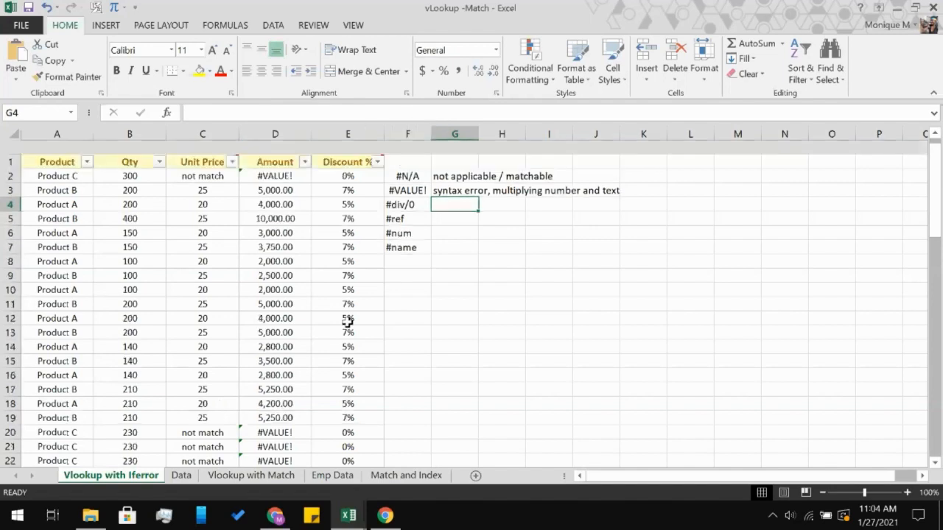
pyautogui.click(668, 164)
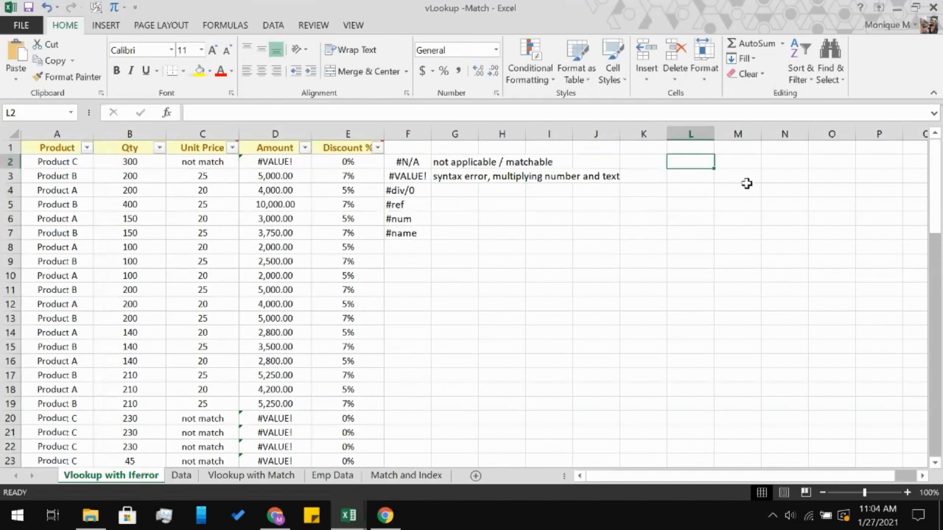
pyautogui.write('12')
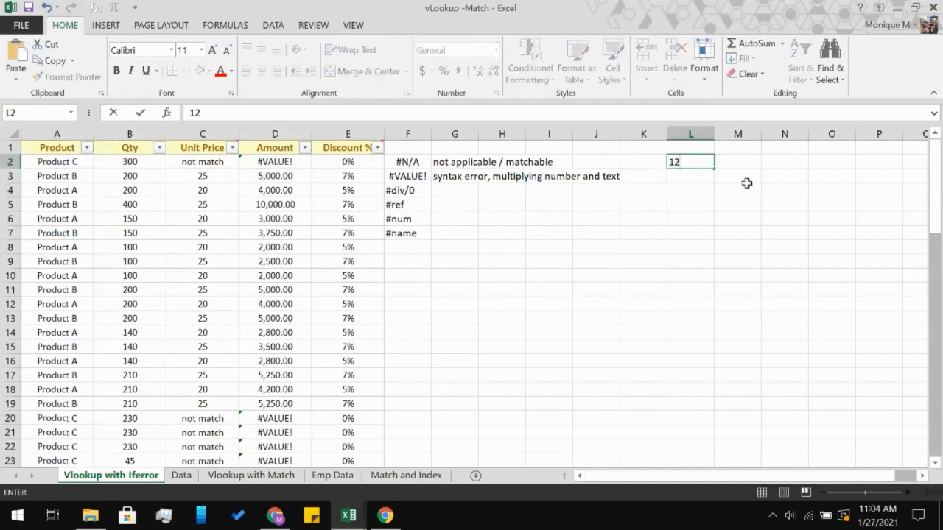
pyautogui.press('Return')
pyautogui.write('10')
pyautogui.press('Return')
pyautogui.write('5')
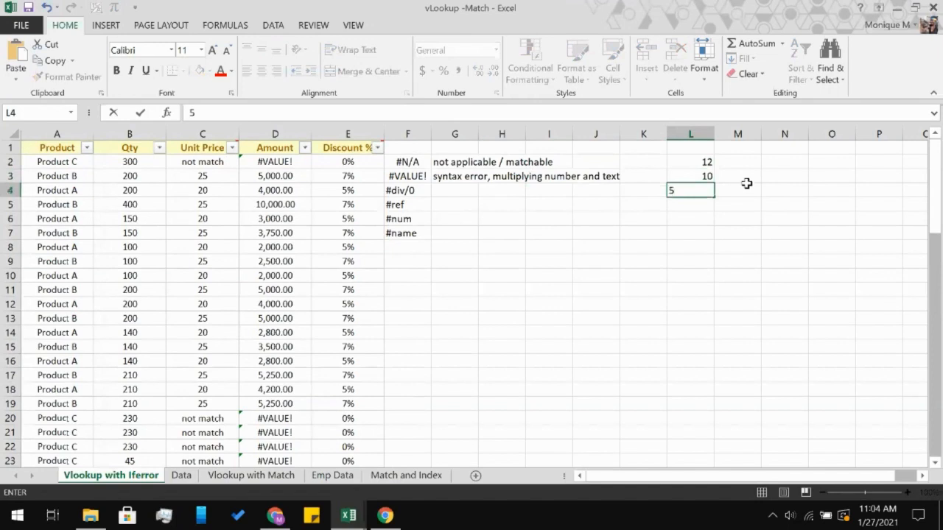
pyautogui.press('Return')
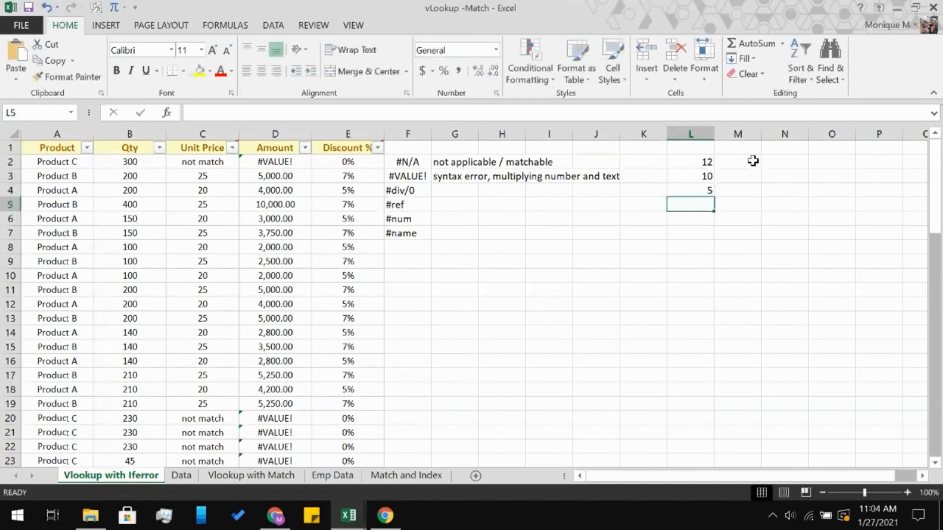
# Step: Enter the sample divisors 2 in M2 and 3 in M4, leaving M3 blank
pyautogui.click(753, 160)
pyautogui.write('2')
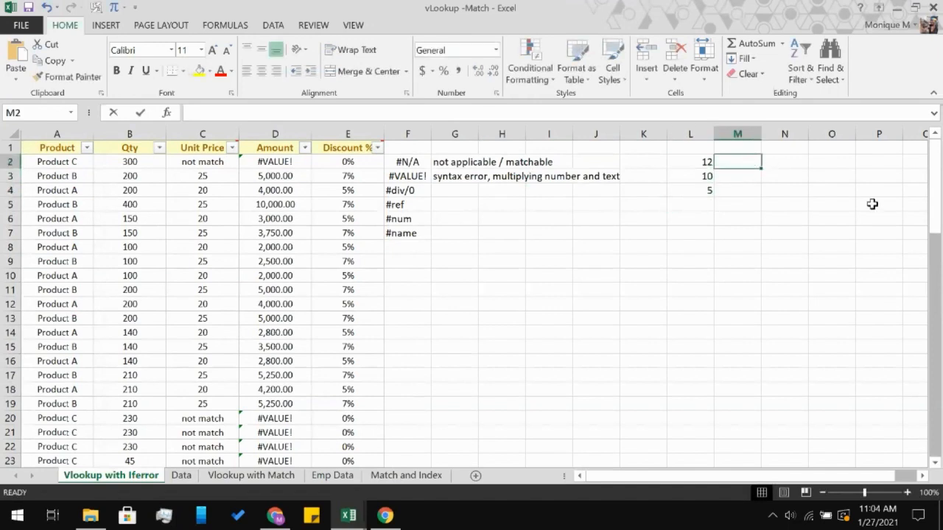
pyautogui.press('Return')
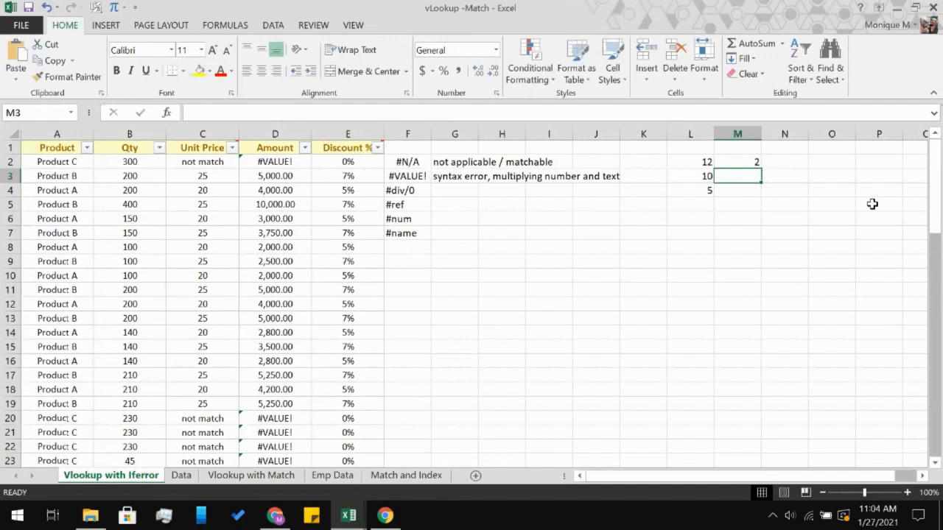
pyautogui.press('Return')
pyautogui.write('3')
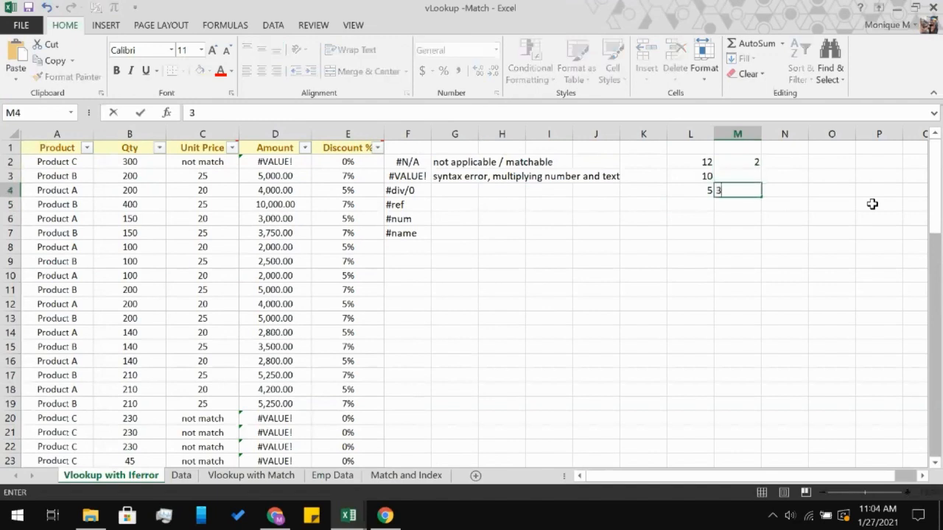
pyautogui.press('Tab')
# Step: Enter the division formula =L2/M2 in N2
pyautogui.press('Up')
pyautogui.press('Up')
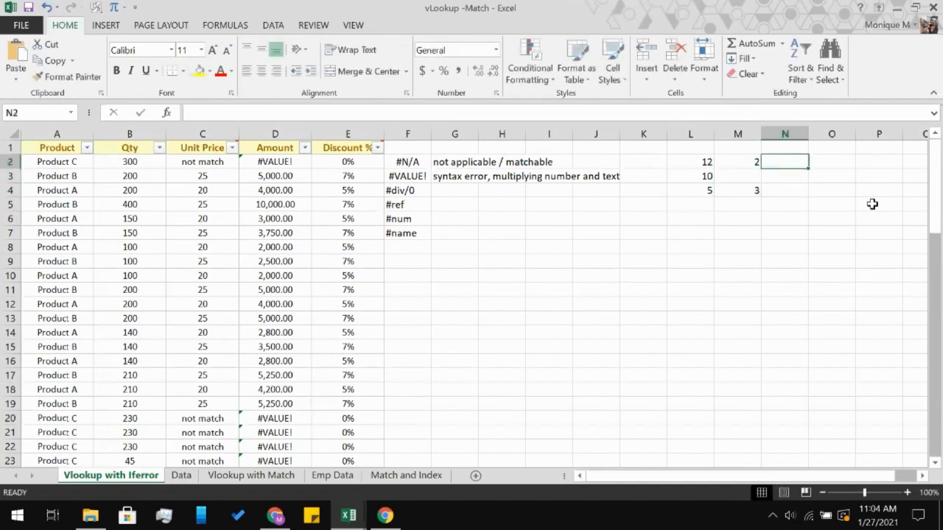
pyautogui.write('=')
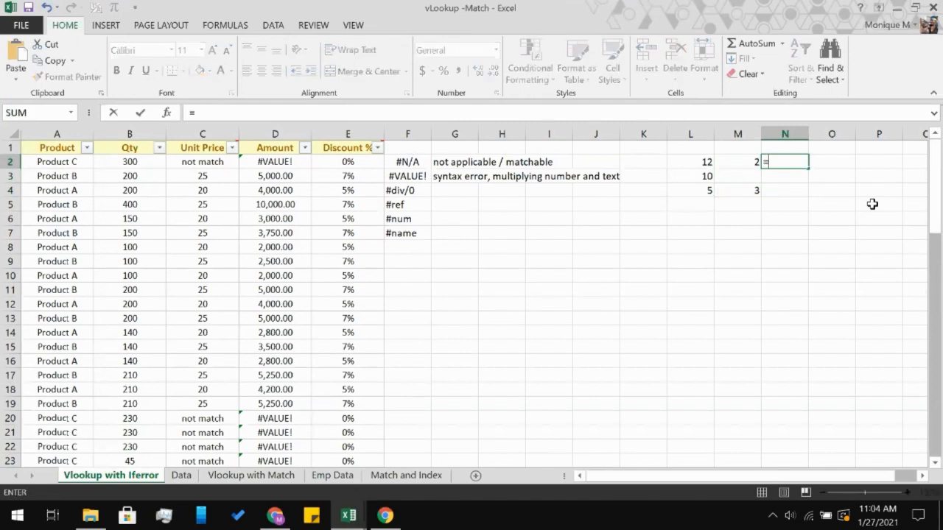
pyautogui.click(697, 164)
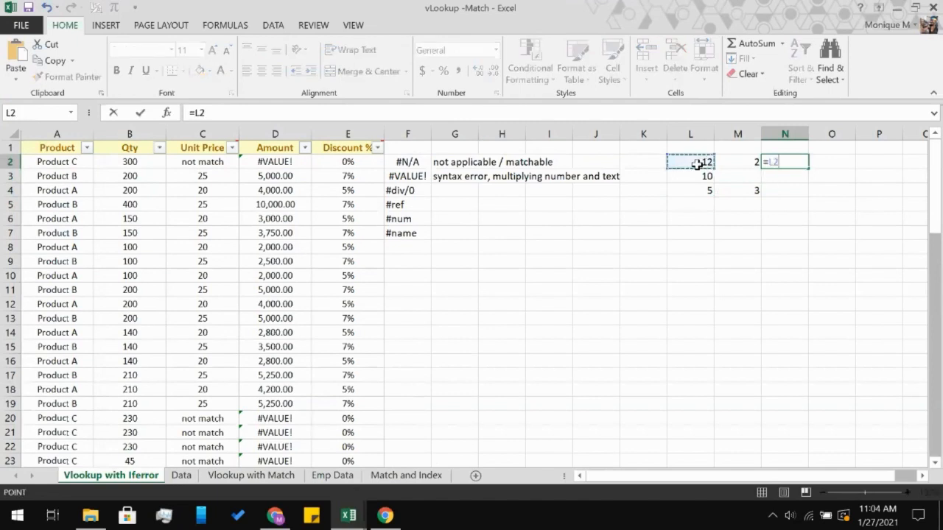
pyautogui.write('/')
pyautogui.click(726, 162)
pyautogui.press('Return')
# Step: Fill the division formula from N2 down to N4
pyautogui.click(801, 162)
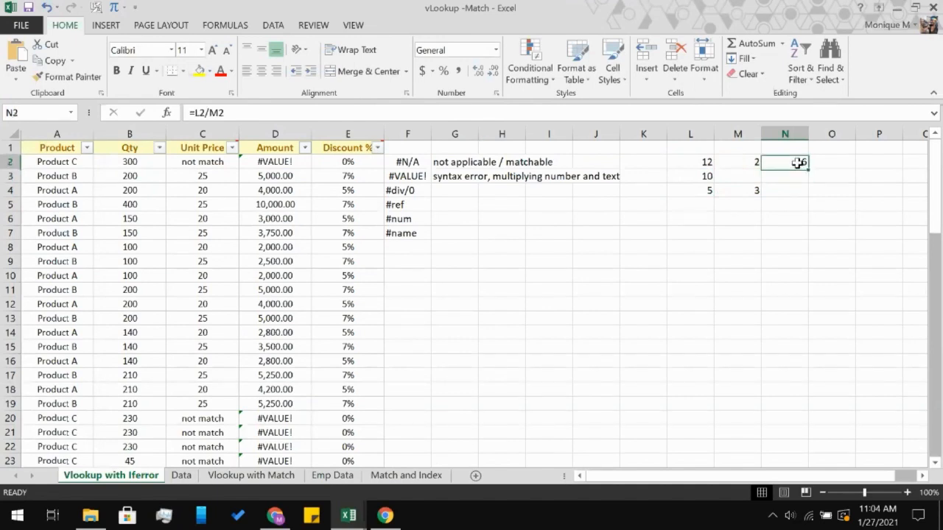
pyautogui.moveTo(801, 161); pyautogui.dragTo(790, 187)
pyautogui.hotkey('ctrl', 'd')
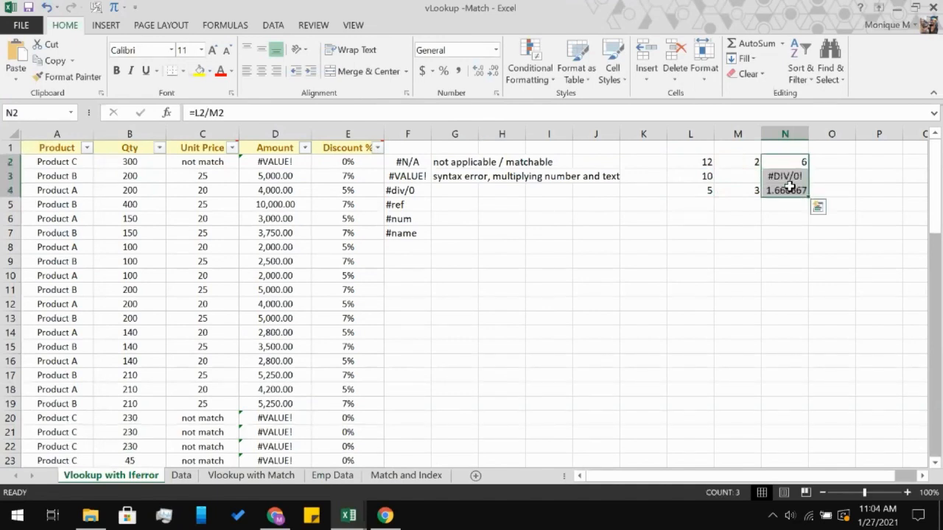
pyautogui.click(842, 195)
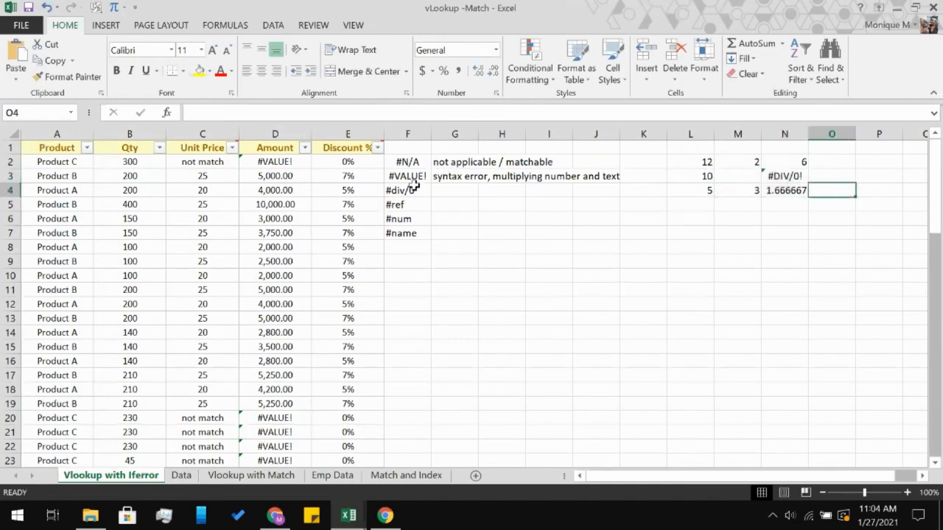
# Step: Describe the #div/0 error in G4 as "cant divide by 0"
pyautogui.click(448, 187)
pyautogui.write('ca')
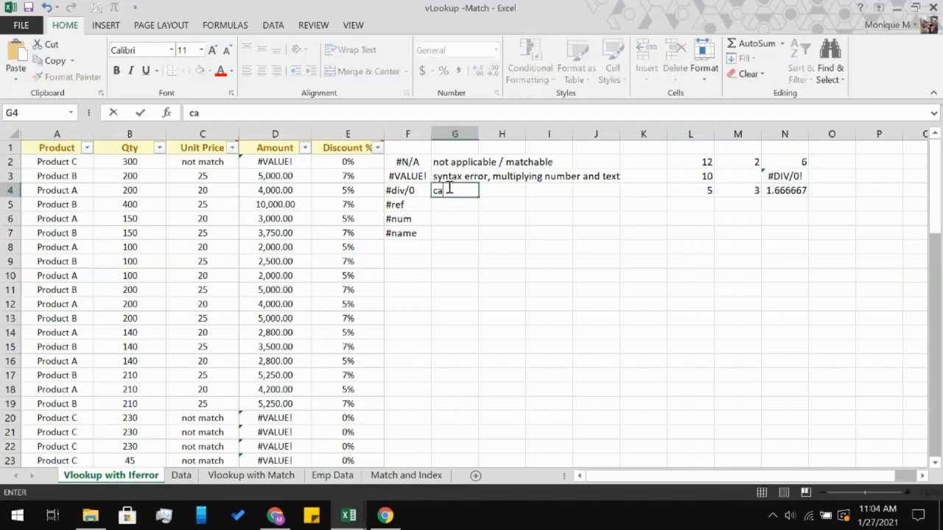
pyautogui.write('nt divide by 0')
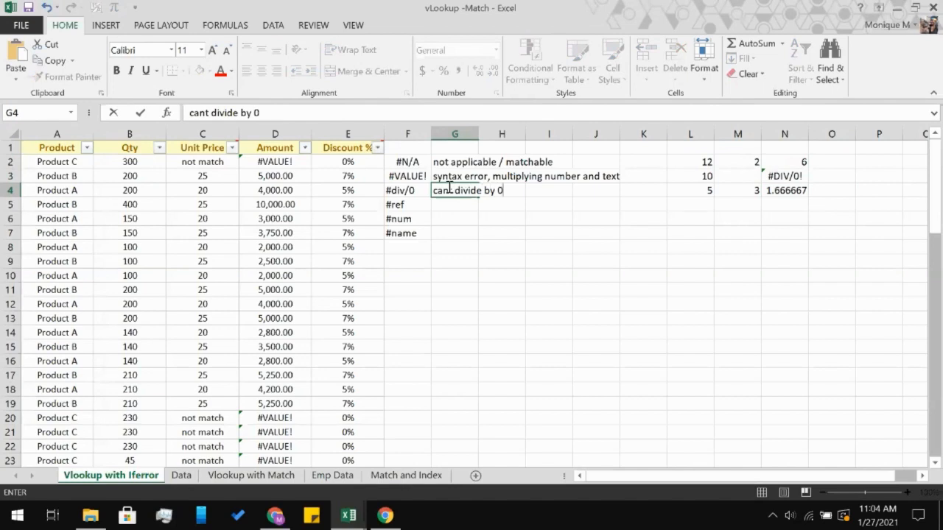
pyautogui.press('Return')
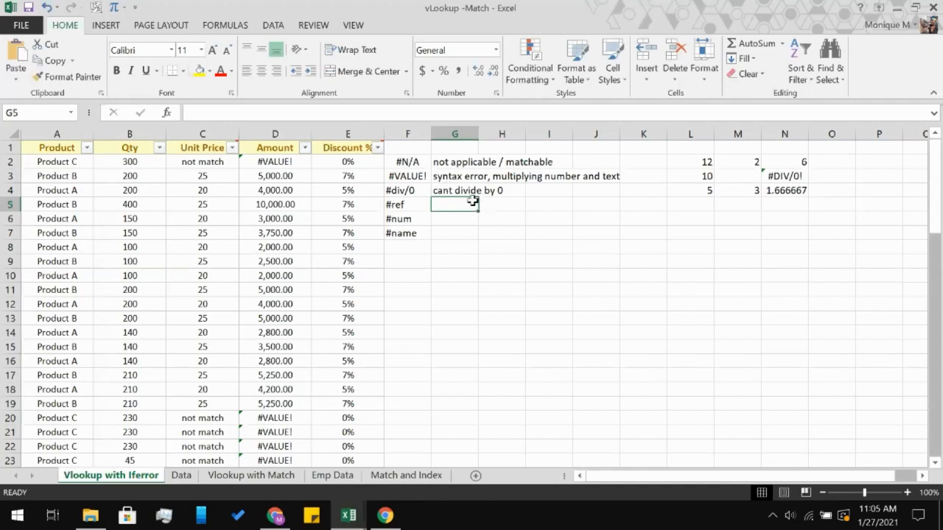
# Step: Extend the #div/0 explanation in G4 to read "cant divide by 0 or blank"
pyautogui.click(473, 190)
pyautogui.click(494, 114)
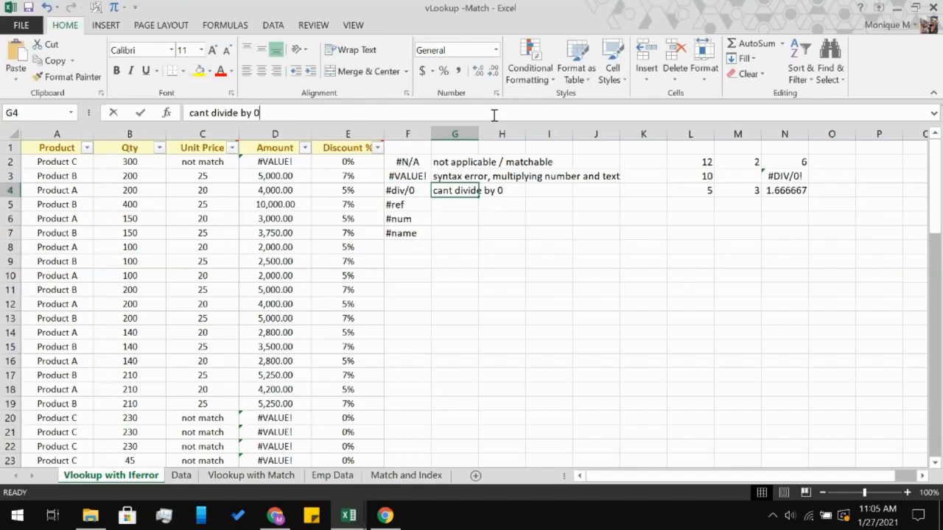
pyautogui.write('or blank')
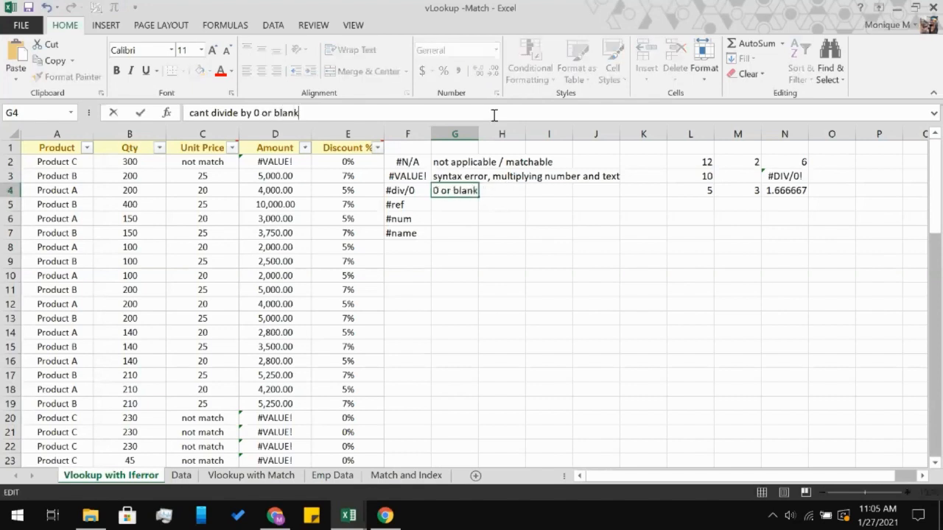
pyautogui.press('Return')
# Step: Describe the #ref error in G5 as "delete ref sheet"
pyautogui.write('dele')
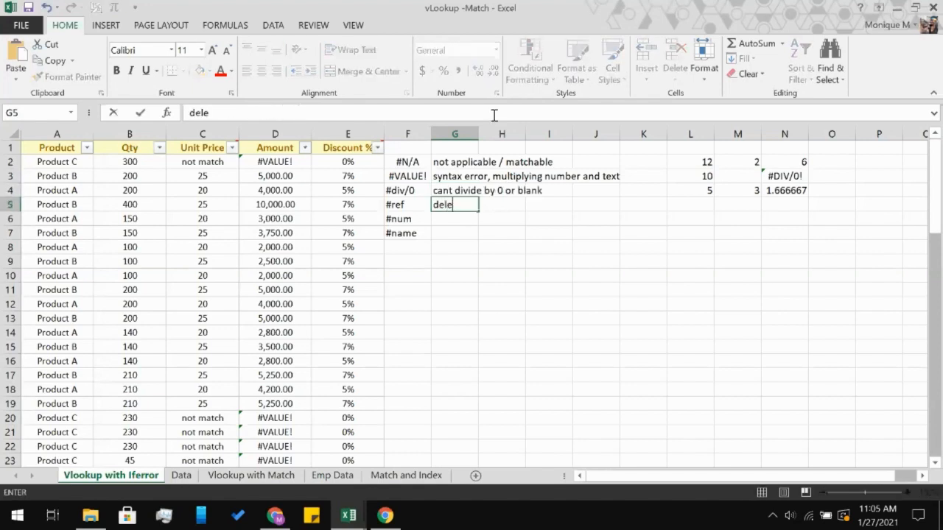
pyautogui.write('te ref shee')
pyautogui.write('t')
pyautogui.press('Return')
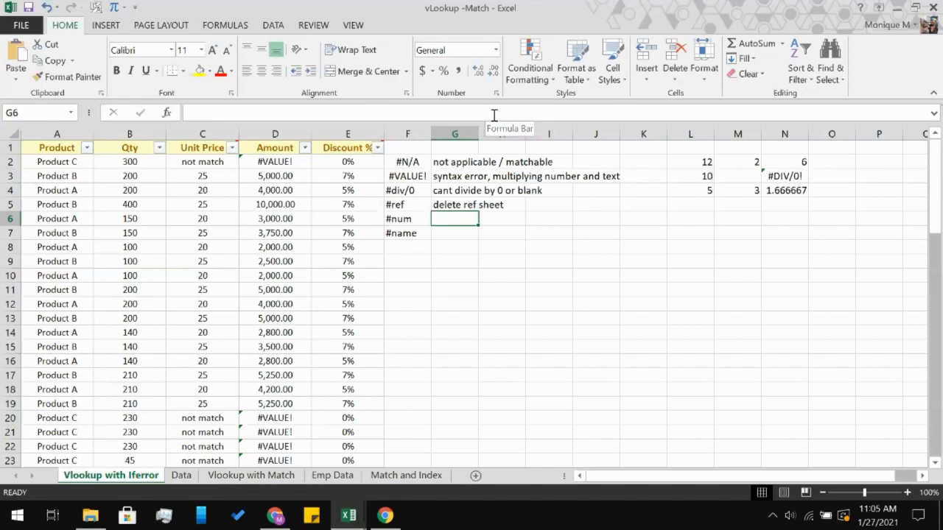
# Step: Describe the #num error in G6 as "numeric values are not valid in the cell"
pyautogui.write('nu')
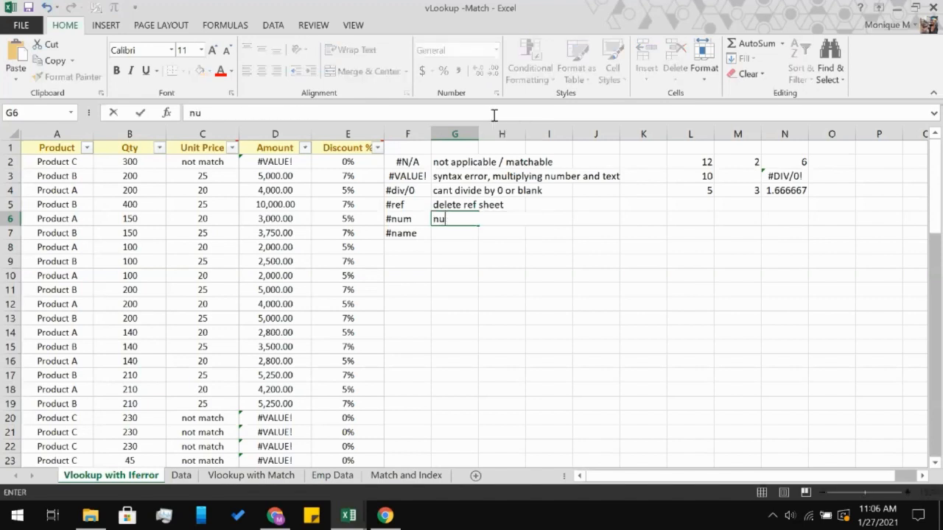
pyautogui.write('meric values ar')
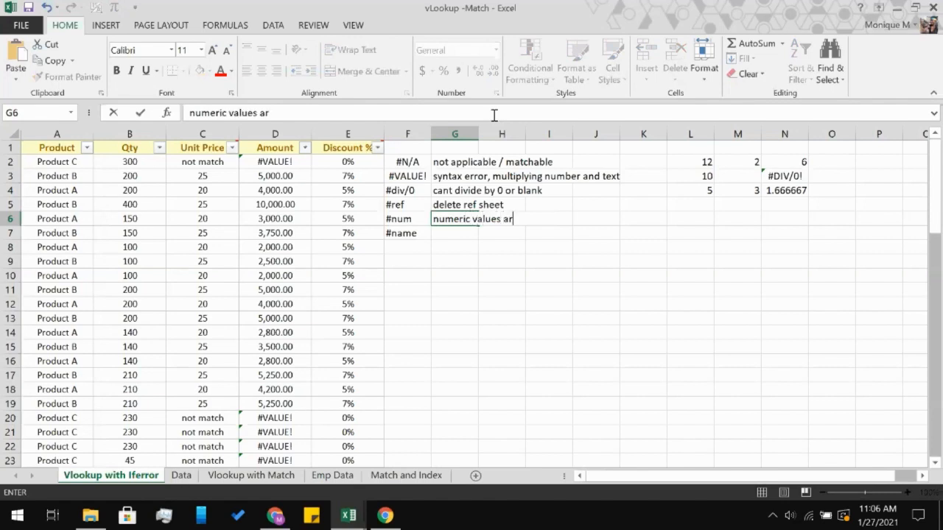
pyautogui.write('e not valid')
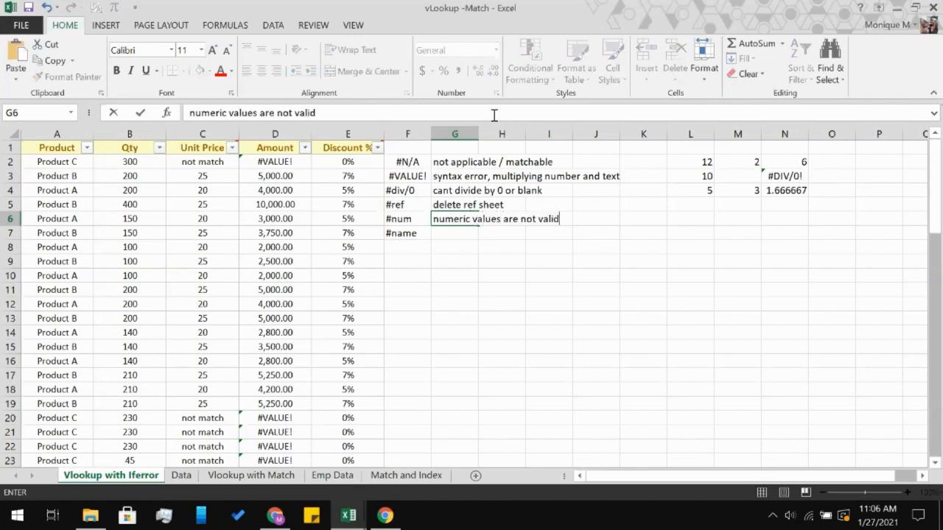
pyautogui.write(' in the cell')
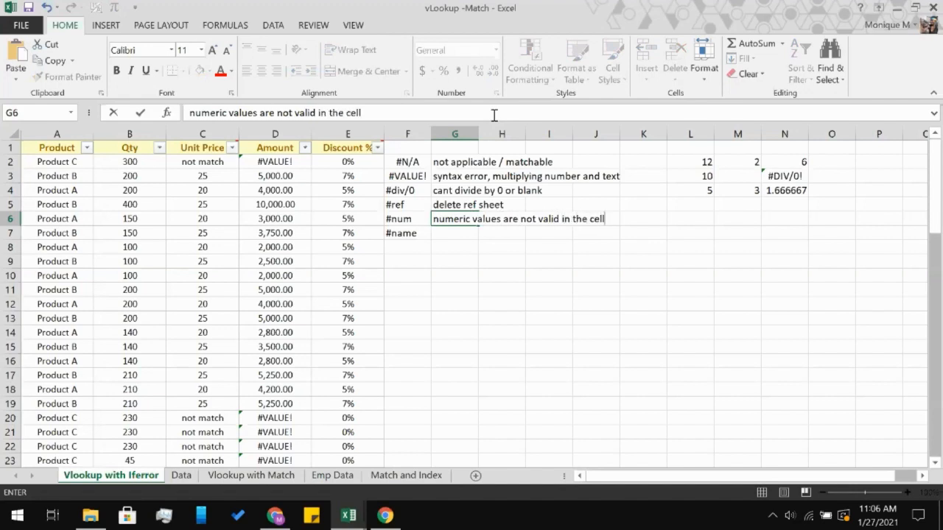
pyautogui.press('Return')
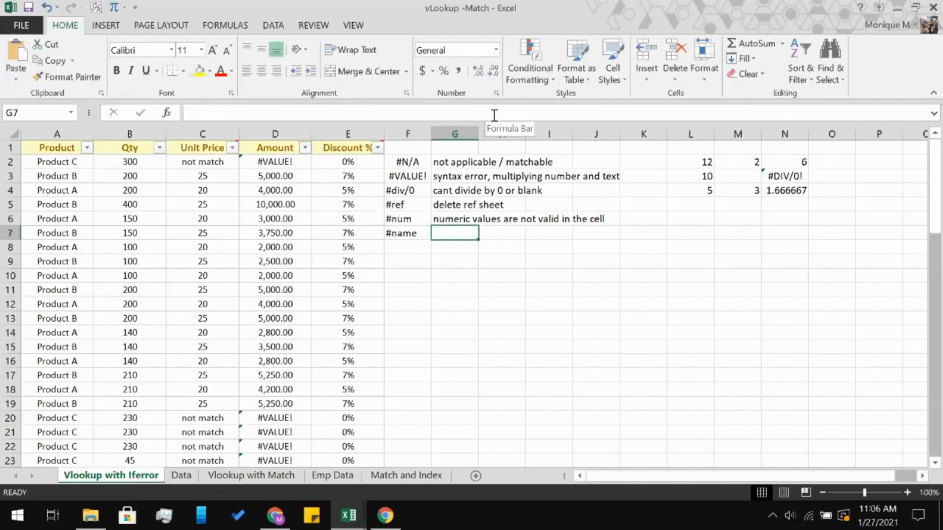
# Step: Enter a deliberately misspelled VLOOKUP formula, =VLOO0kup(, in N6 as a name error example
pyautogui.click(783, 213)
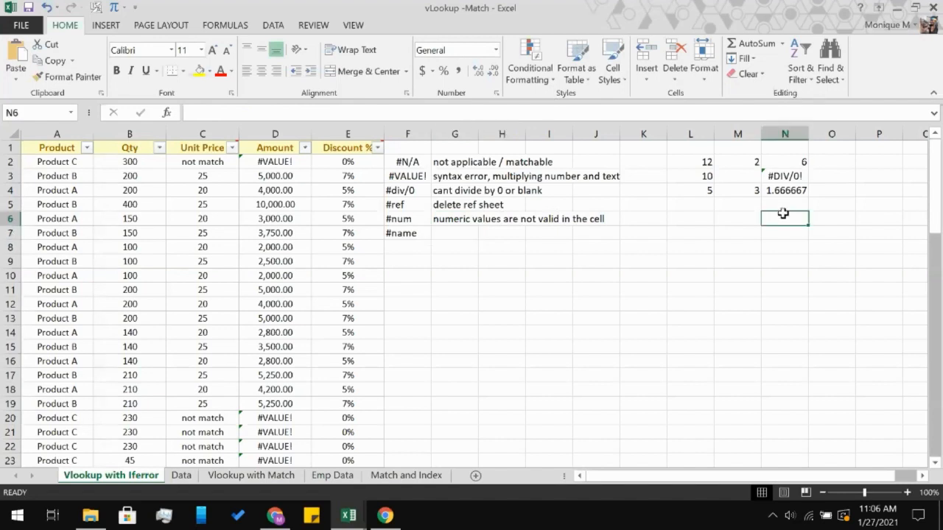
pyautogui.write('=')
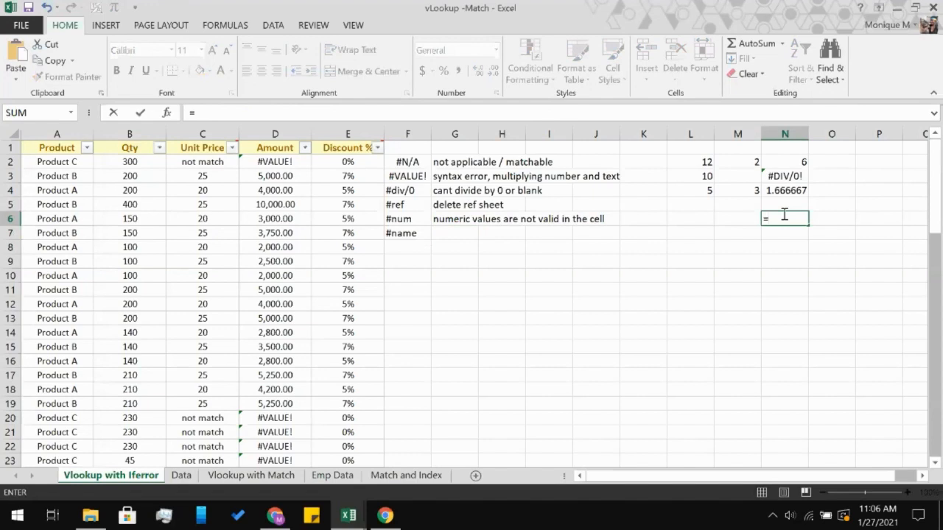
pyautogui.write('vl')
pyautogui.press('Tab')
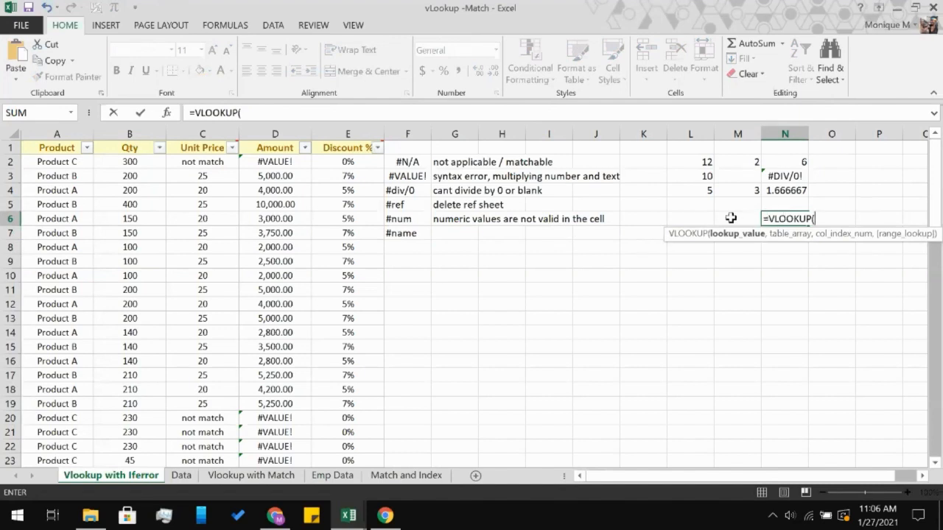
pyautogui.press('BackSpace')
pyautogui.press('BackSpace')
pyautogui.press('BackSpace')
pyautogui.press('BackSpace')
pyautogui.write('0kup')
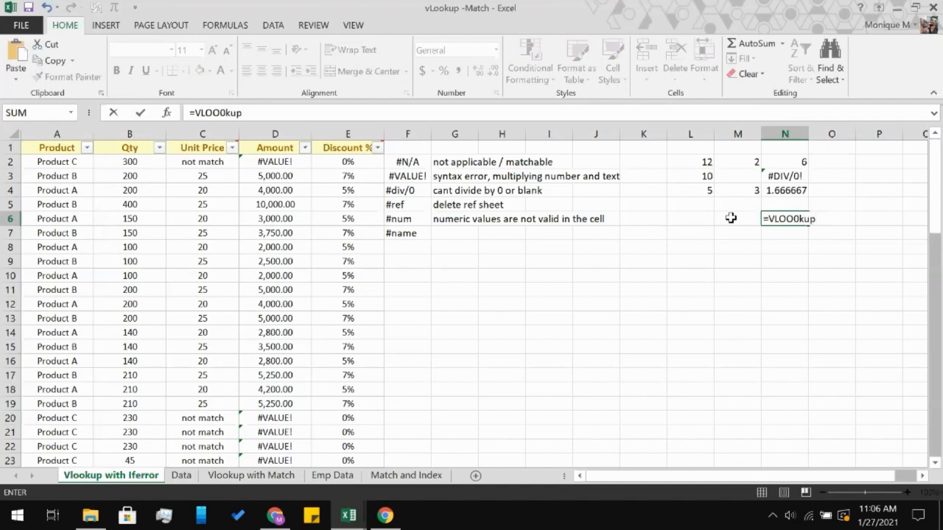
pyautogui.write('(')
pyautogui.press('Return')
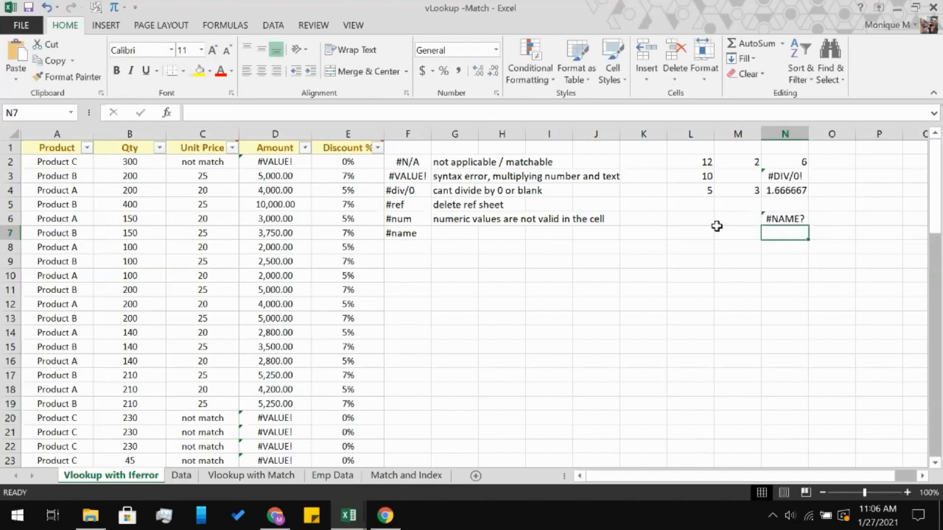
# Step: Describe the #name error in G7 as "formula name incorrect"
pyautogui.click(448, 232)
pyautogui.write('fo')
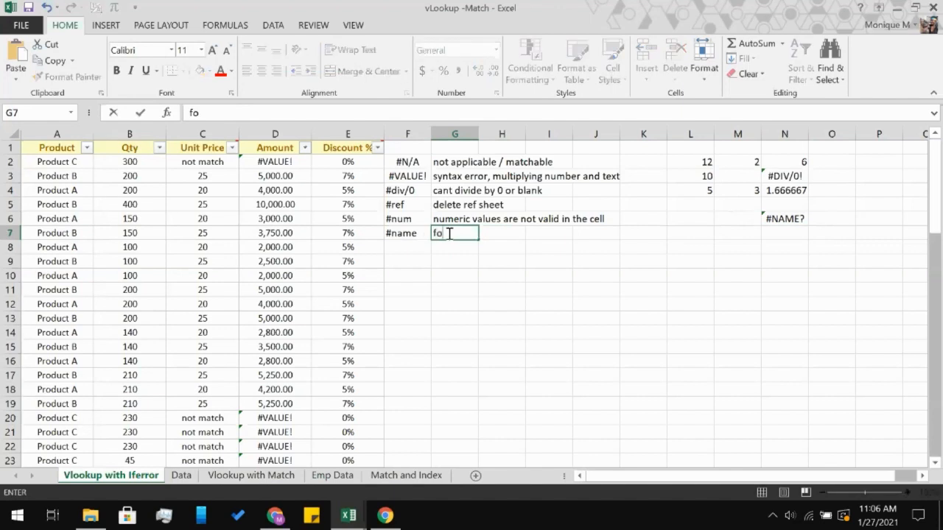
pyautogui.write('rmula nam')
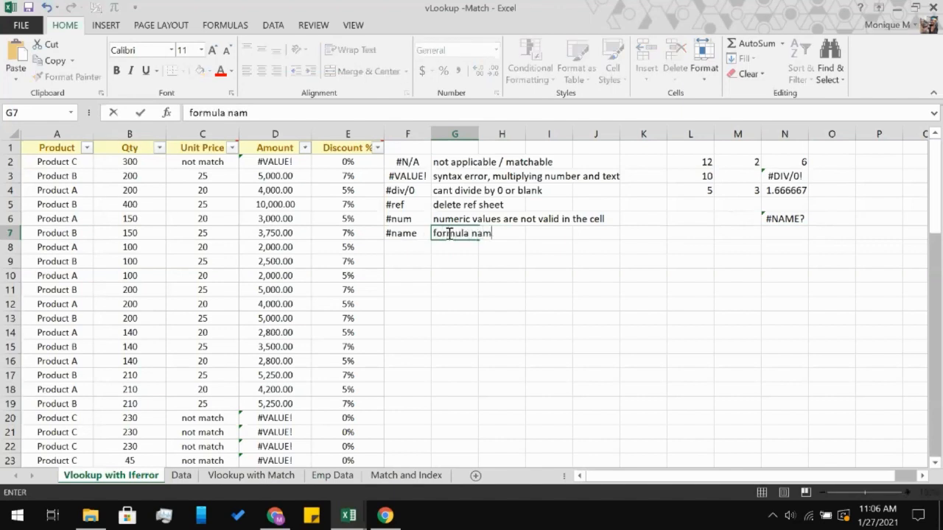
pyautogui.write('e incorrec')
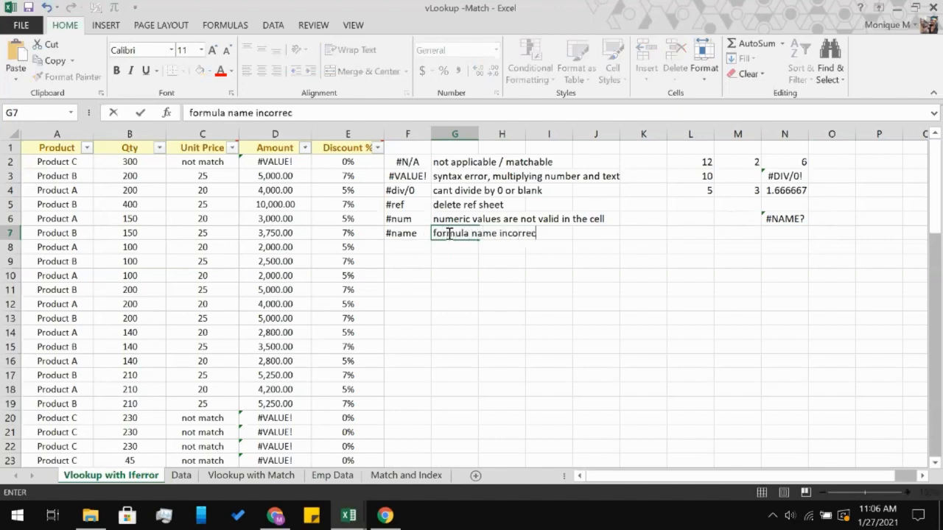
pyautogui.write('t')
pyautogui.press('Return')
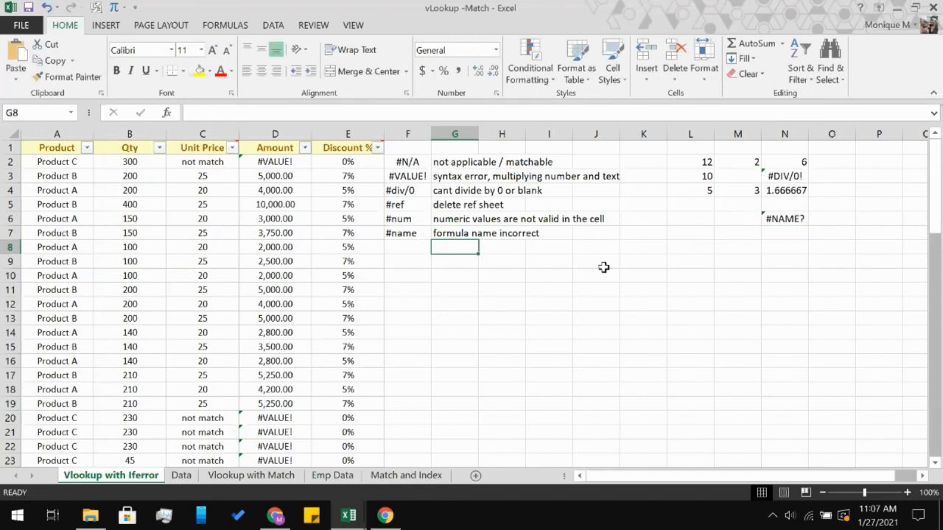
# Step: Wrap the division formula in N2 with IFERROR so that it reads =IFERROR(L2/M2,0)
pyautogui.click(774, 177)
pyautogui.click(822, 175)
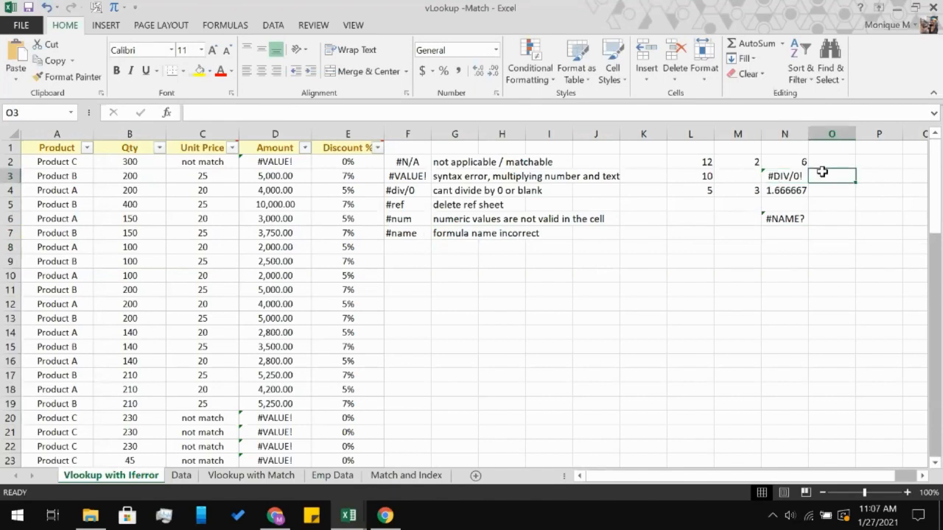
pyautogui.click(790, 172)
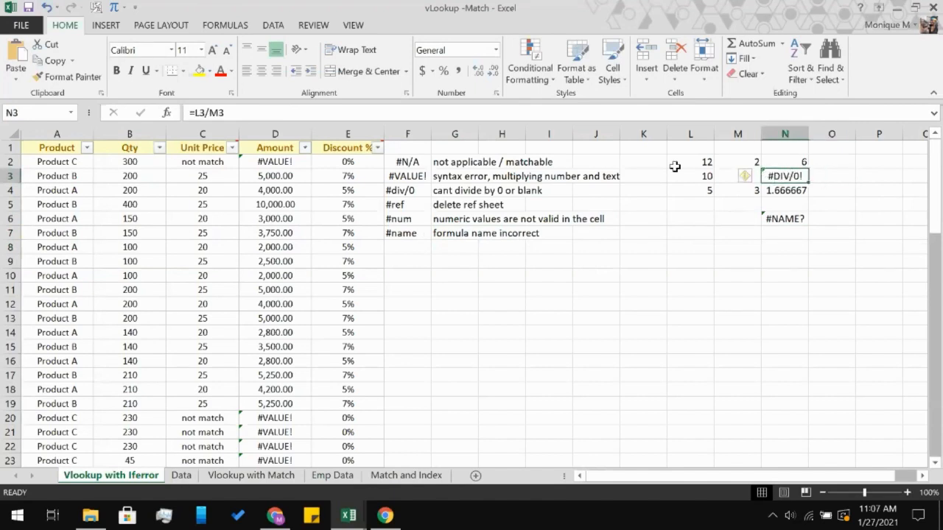
pyautogui.click(775, 162)
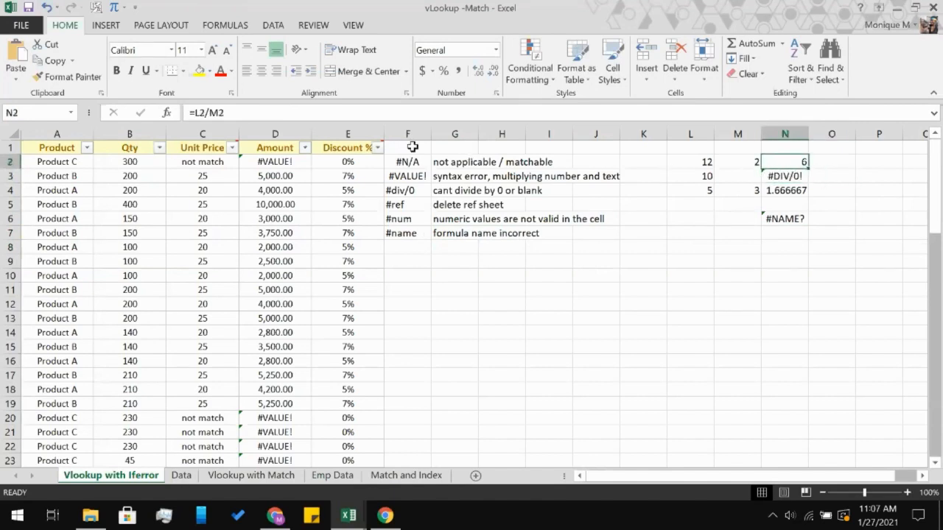
pyautogui.click(198, 112)
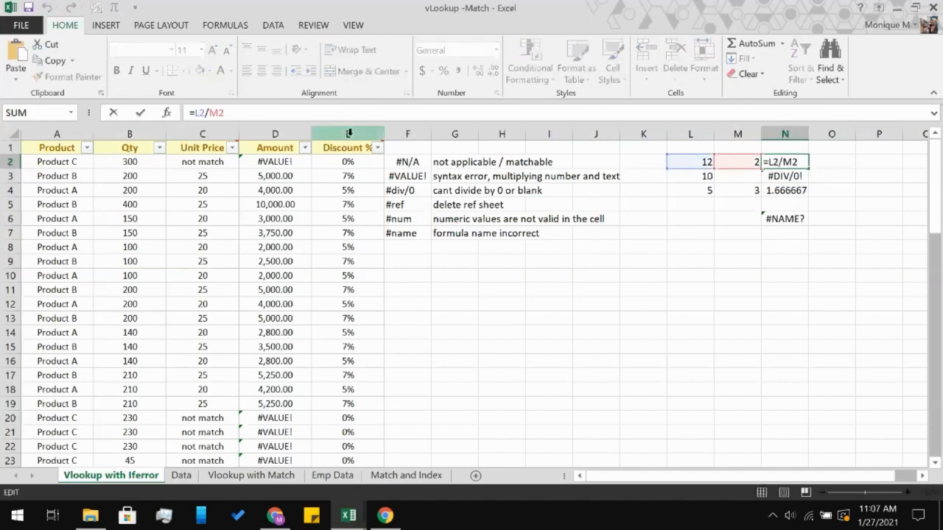
pyautogui.write('ife')
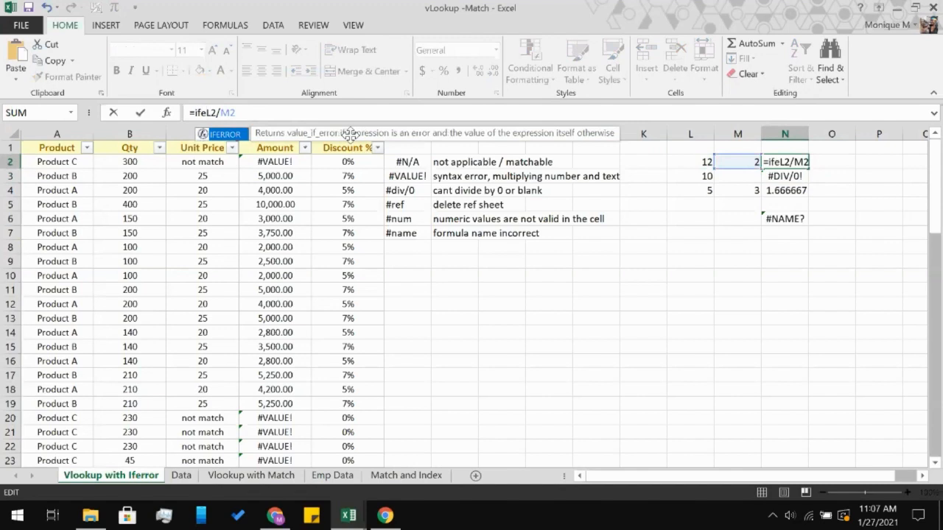
pyautogui.press('Tab')
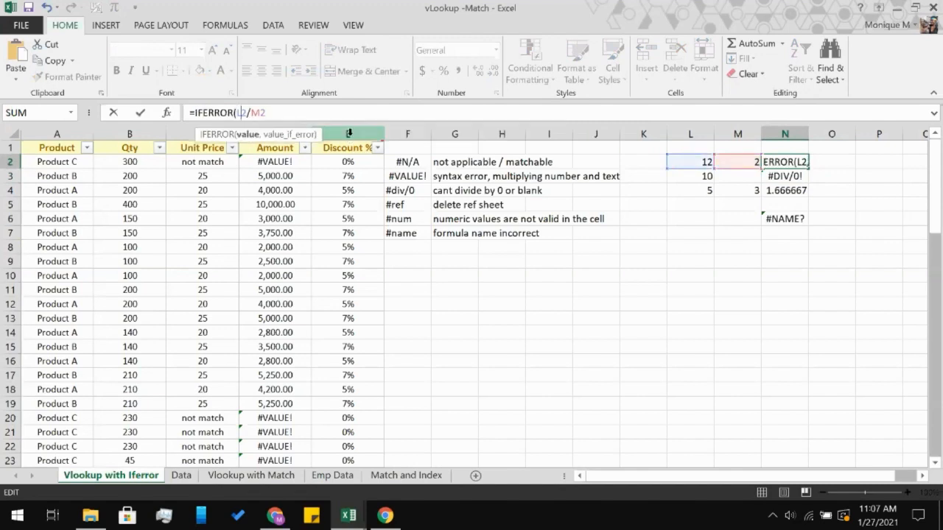
pyautogui.press('End')
pyautogui.write(',0')
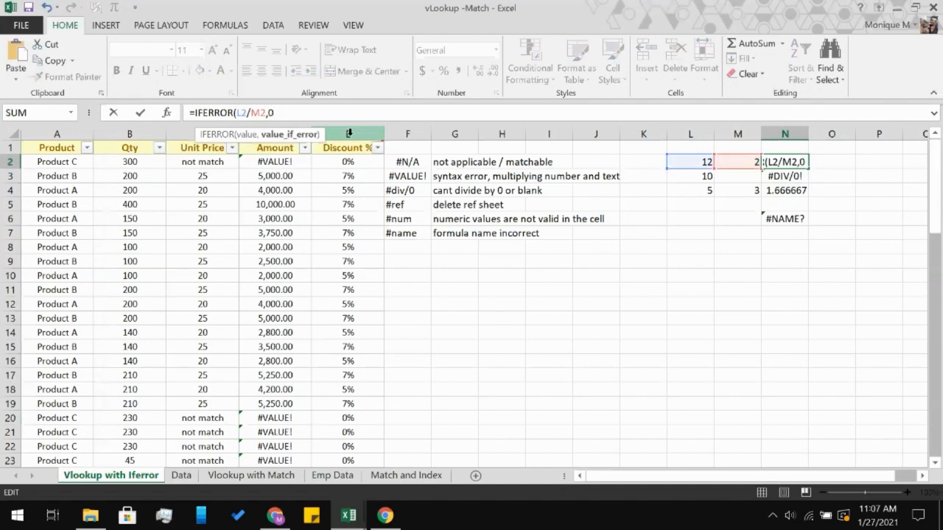
pyautogui.press('Return')
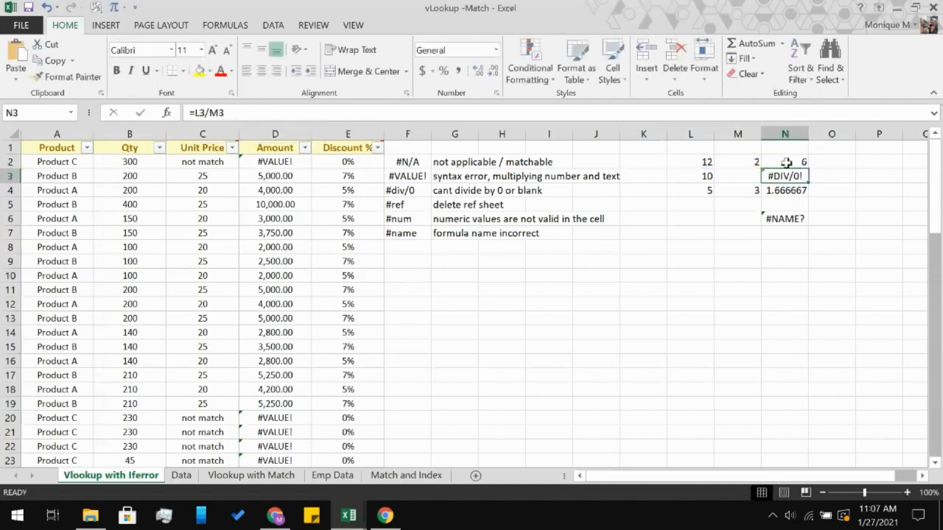
# Step: Fill the IFERROR formula from N2 down to N4
pyautogui.click(787, 162)
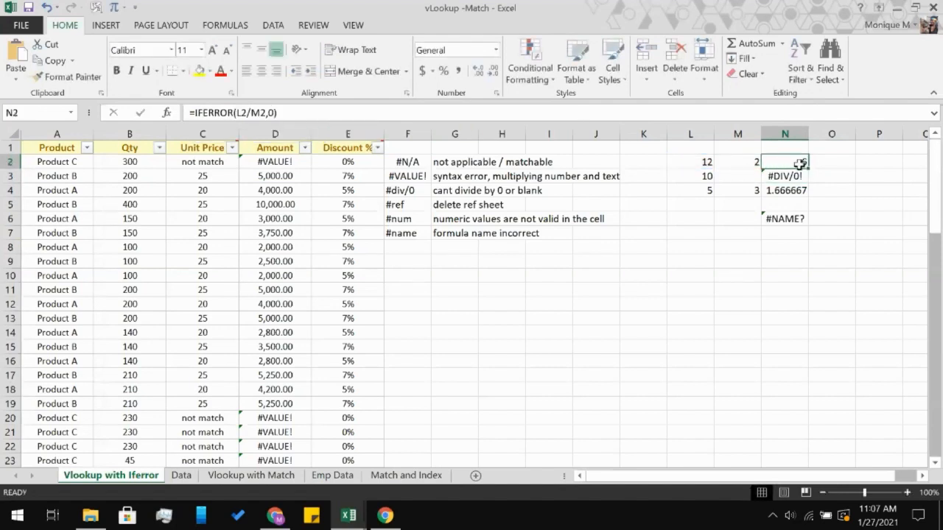
pyautogui.keyDown('shift'); pyautogui.click(791, 190); pyautogui.keyUp('shift')
pyautogui.hotkey('ctrl', 'd')
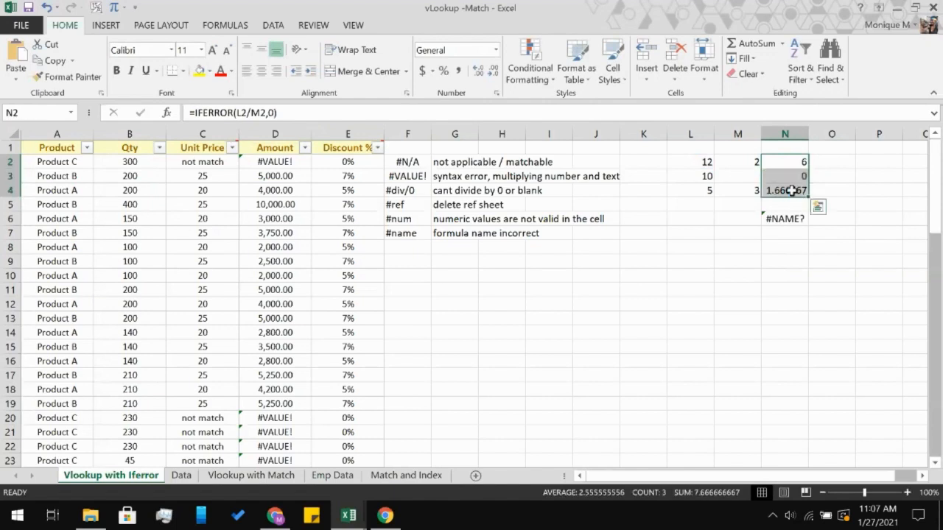
pyautogui.click(837, 172)
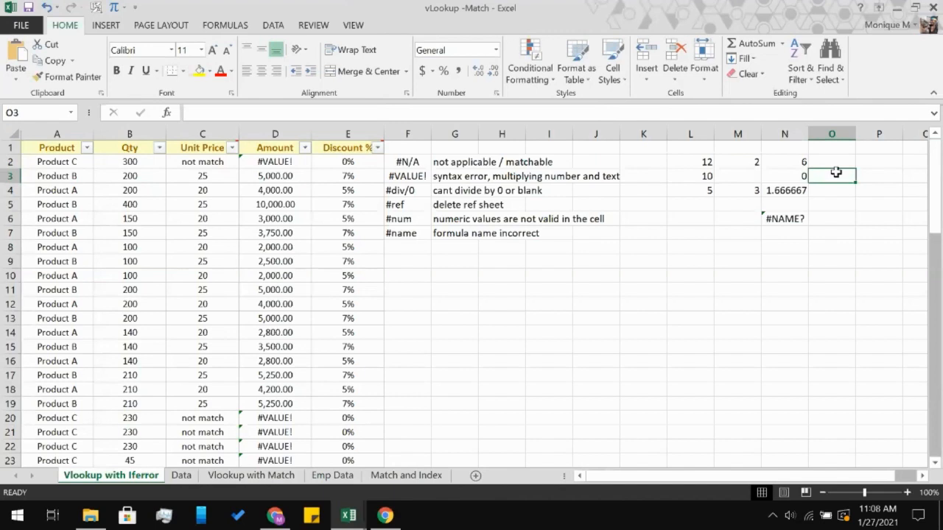
pyautogui.write('ifa')
pyautogui.press('BackSpace')
pyautogui.press('BackSpace')
pyautogui.press('BackSpace')
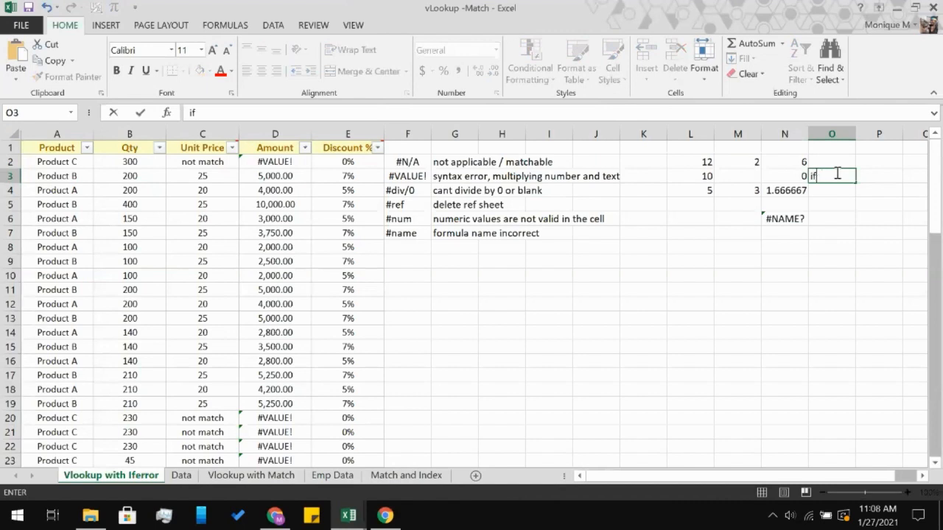
# Step: Try to insert the IFNA function in N11, and clear the cell's entry
pyautogui.click(774, 295)
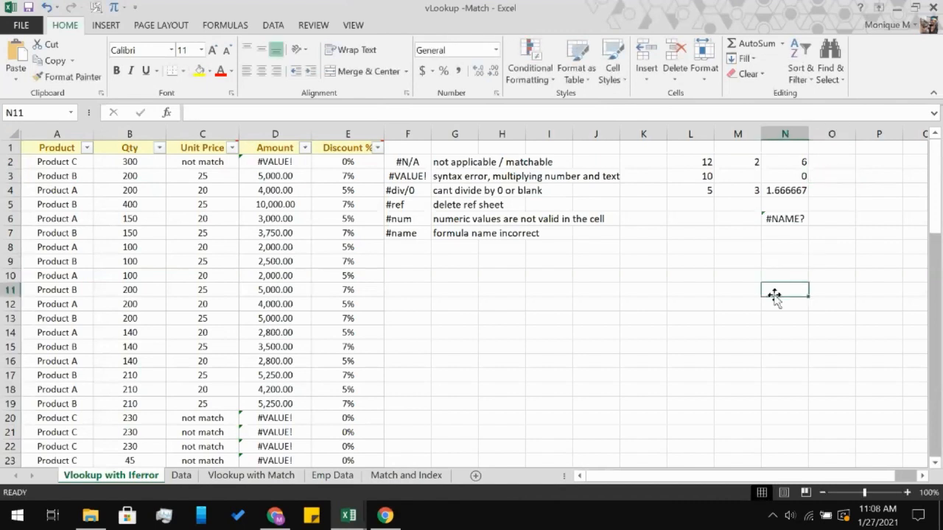
pyautogui.write('=in')
pyautogui.press('BackSpace')
pyautogui.write('f')
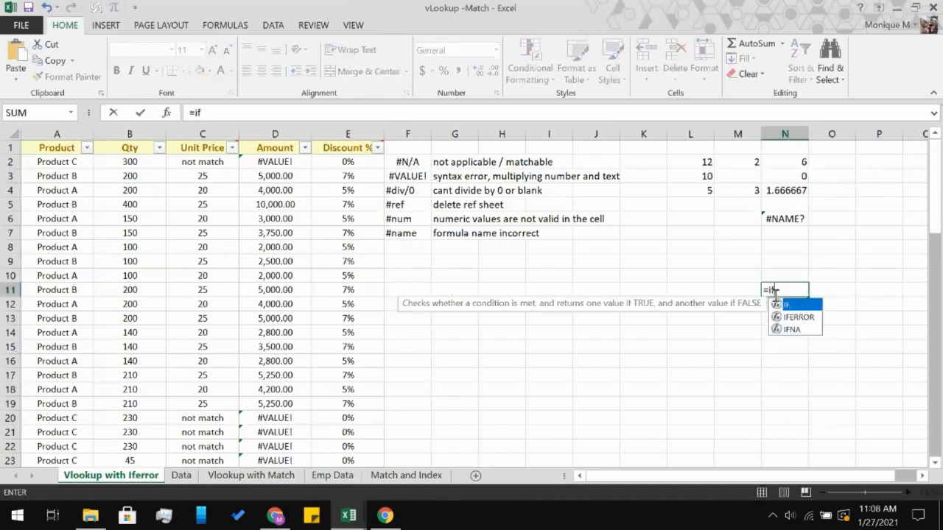
pyautogui.press('Down')
pyautogui.press('Down')
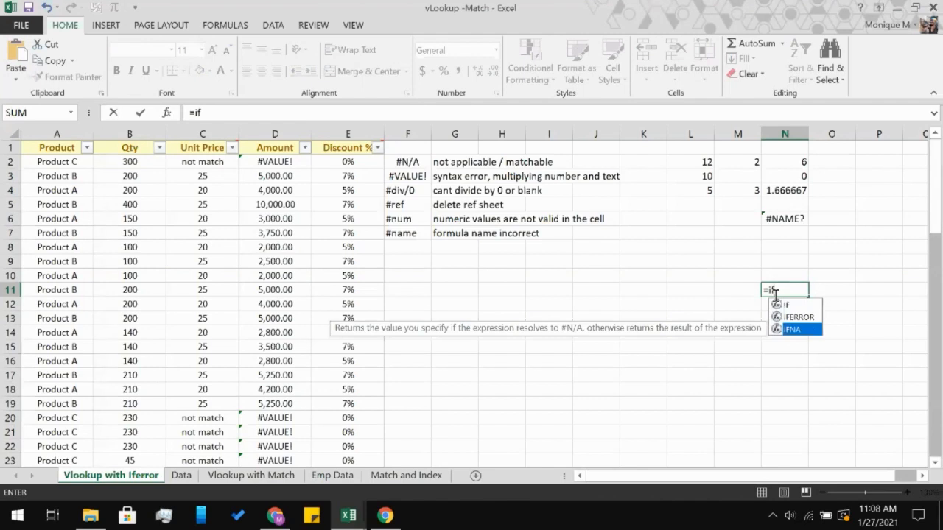
pyautogui.press('Return')
pyautogui.click(785, 292)
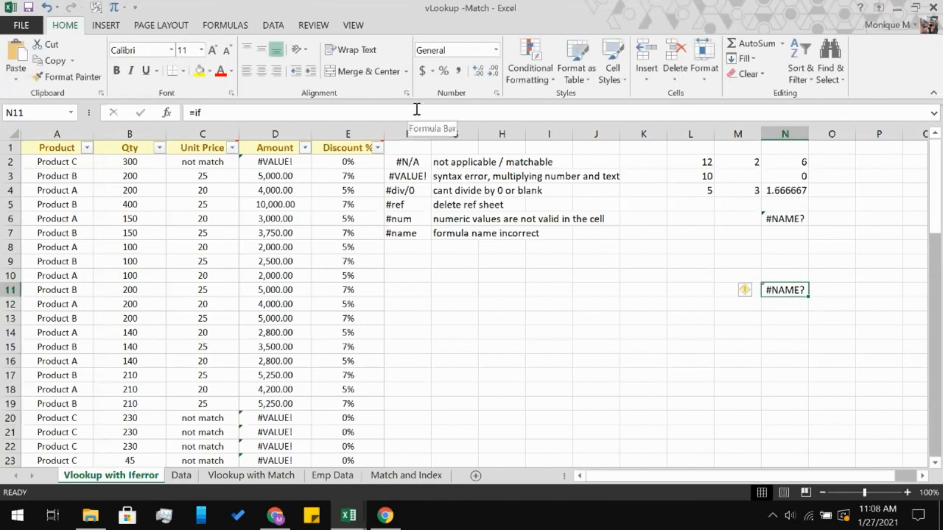
pyautogui.press('BackSpace')
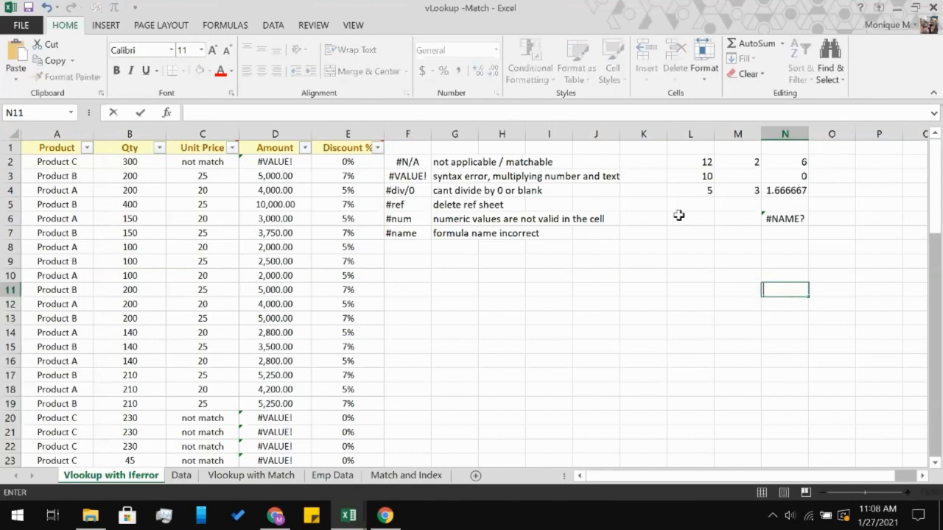
# Step: Start an IFNA formula in N11
pyautogui.write('=')
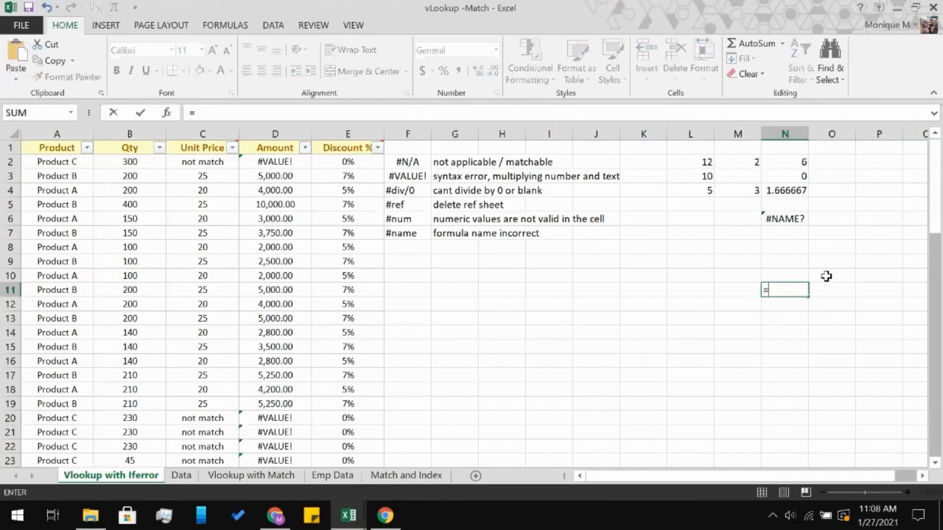
pyautogui.write('inan')
pyautogui.press('BackSpace')
pyautogui.press('BackSpace')
pyautogui.press('BackSpace')
pyautogui.write('f')
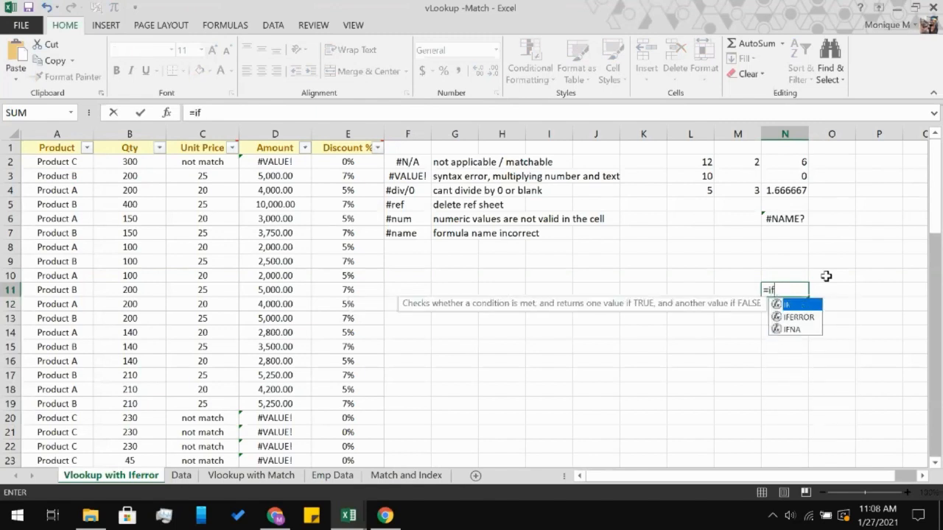
pyautogui.write('na')
pyautogui.press('Tab')
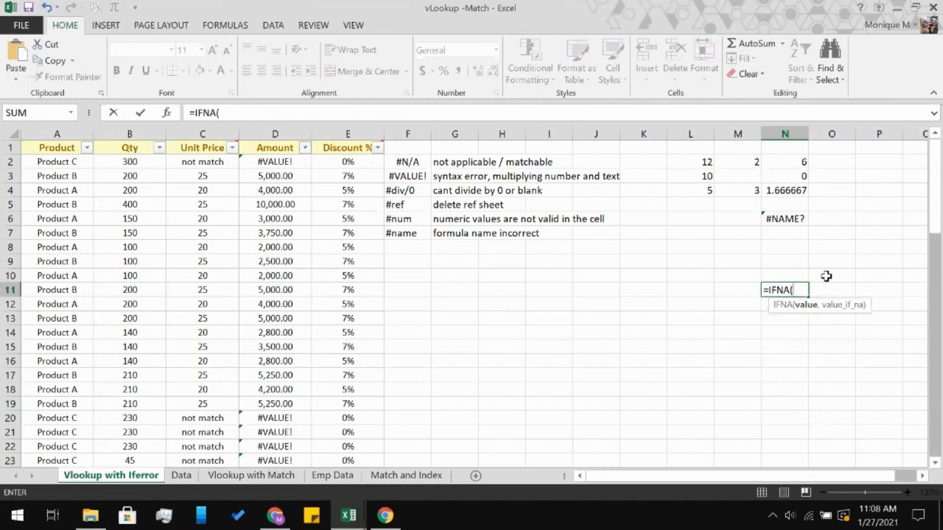